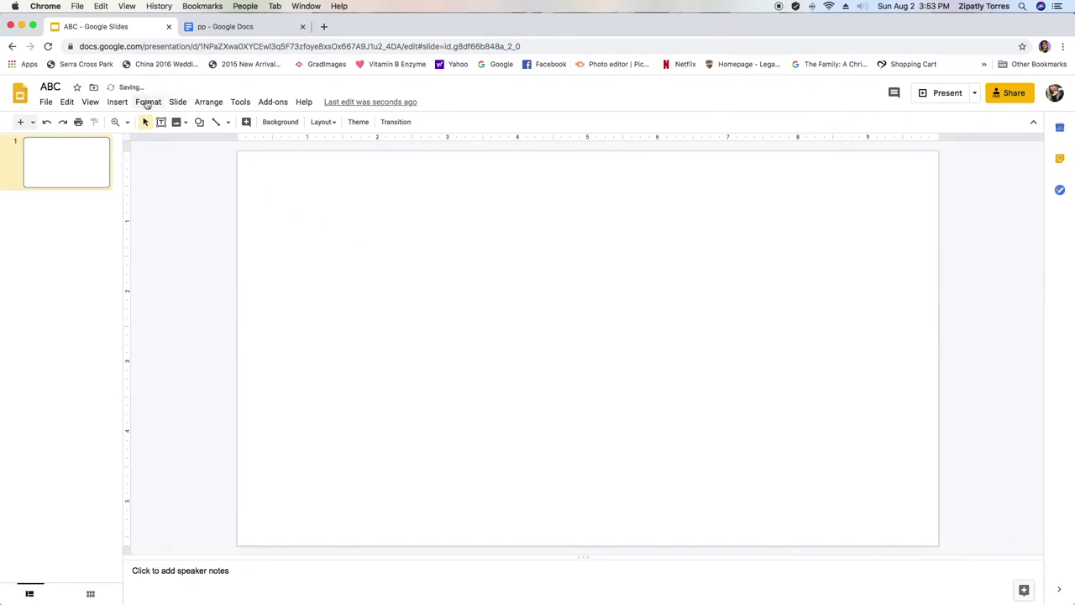
click(115, 101)
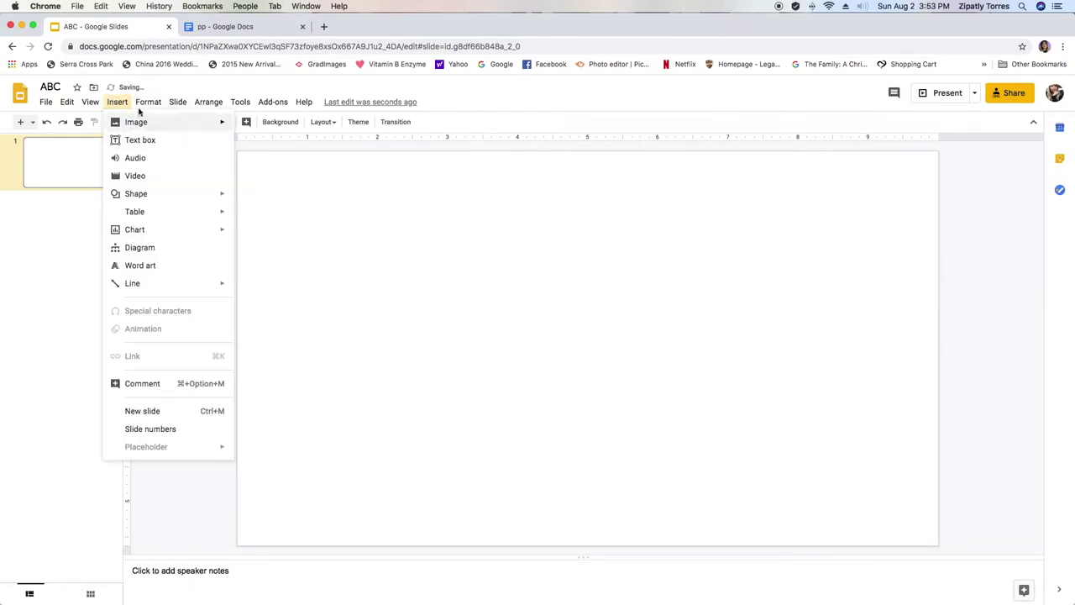
mouse_move(120, 122)
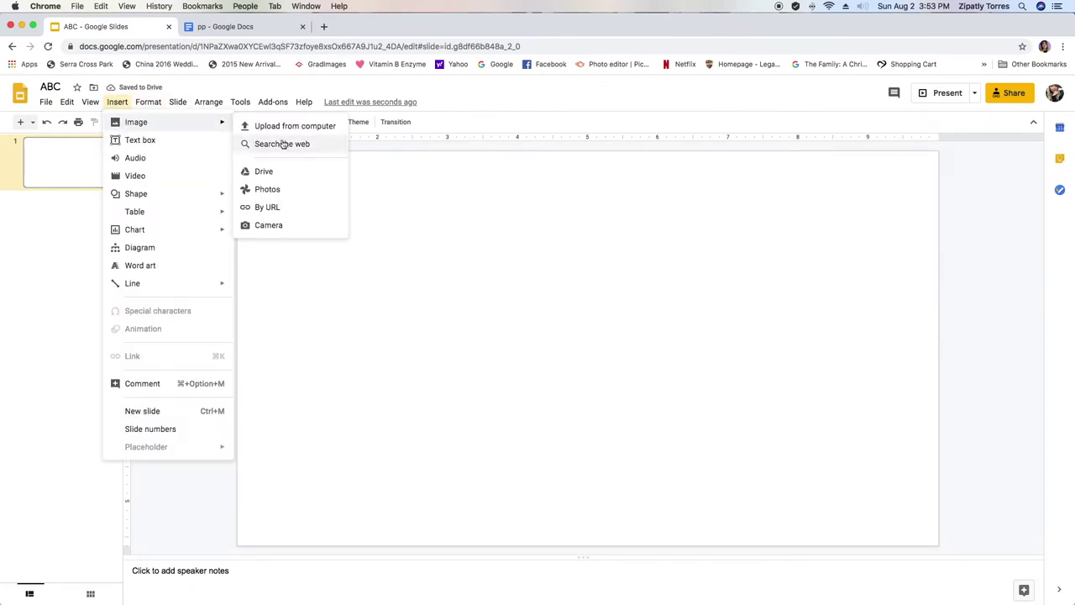
click(494, 300)
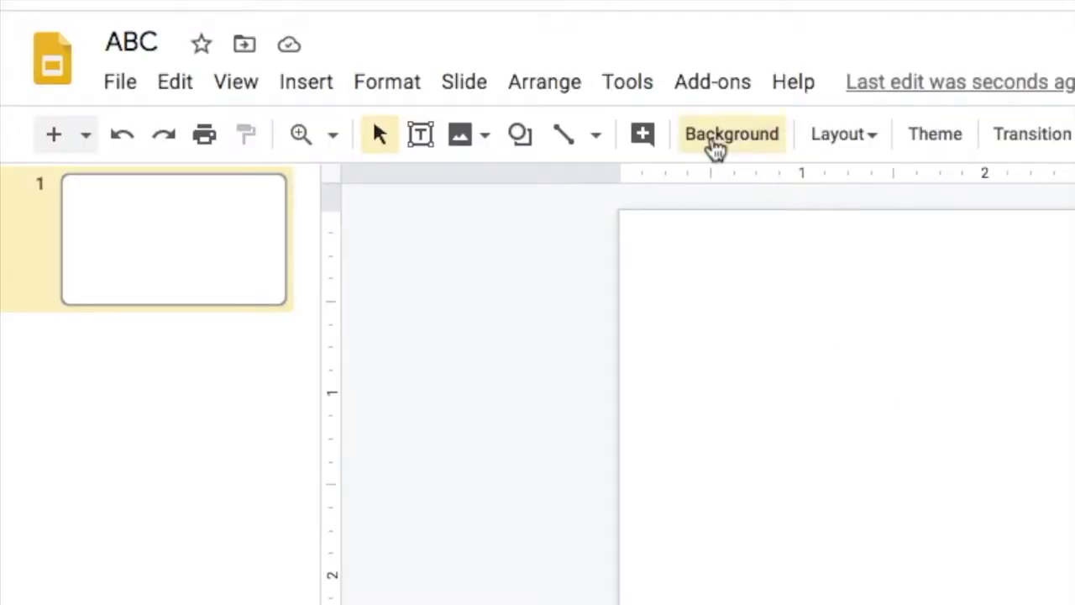
Search Google images for "empty room background" as the slide's background image.
click(273, 124)
click(604, 342)
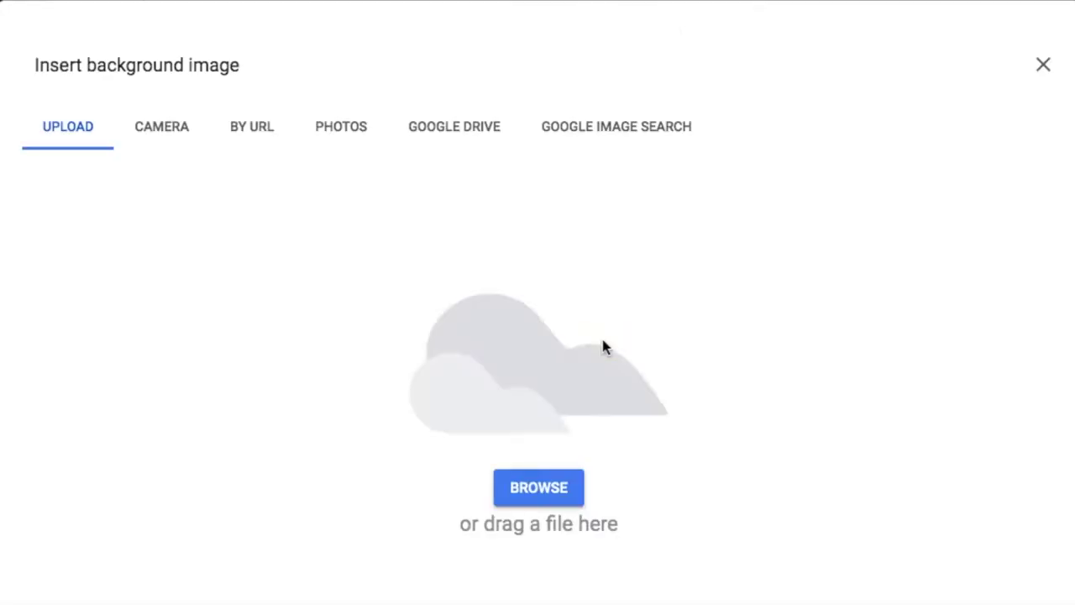
click(618, 135)
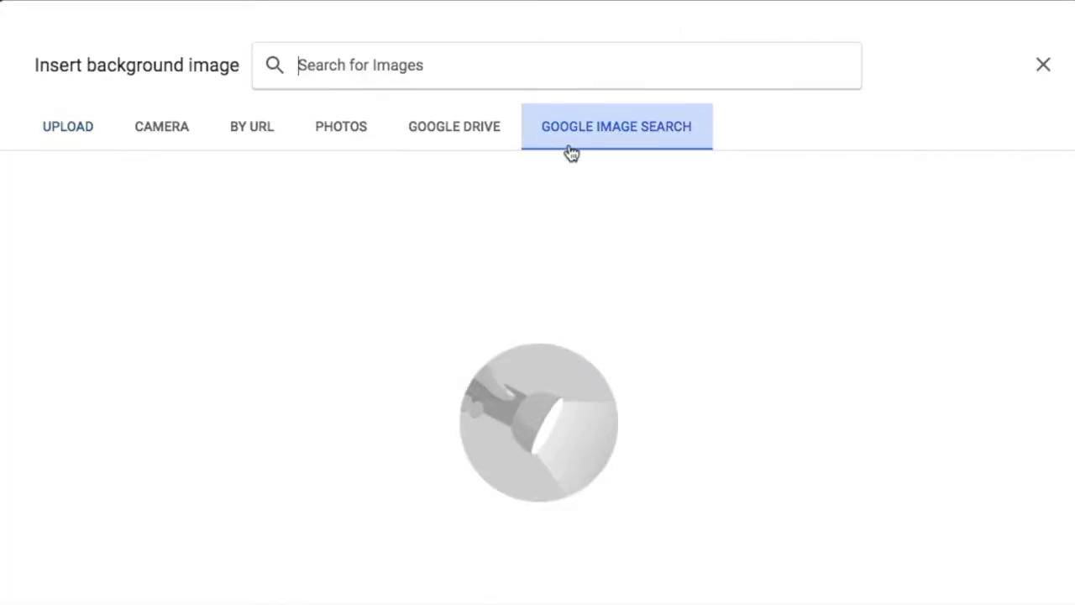
click(380, 72)
text(empty )
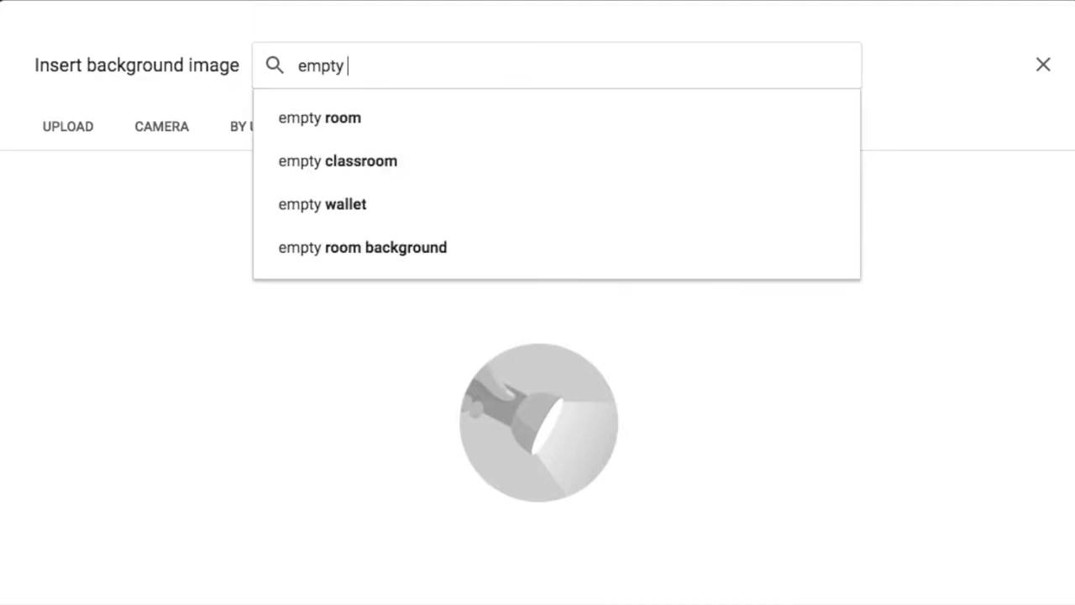
text(room)
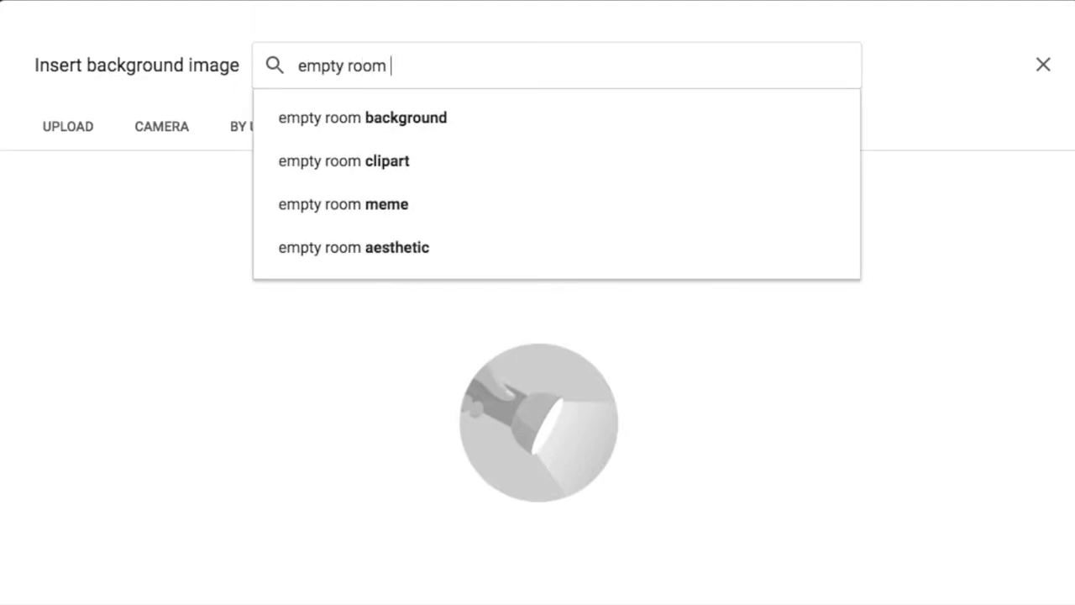
click(351, 115)
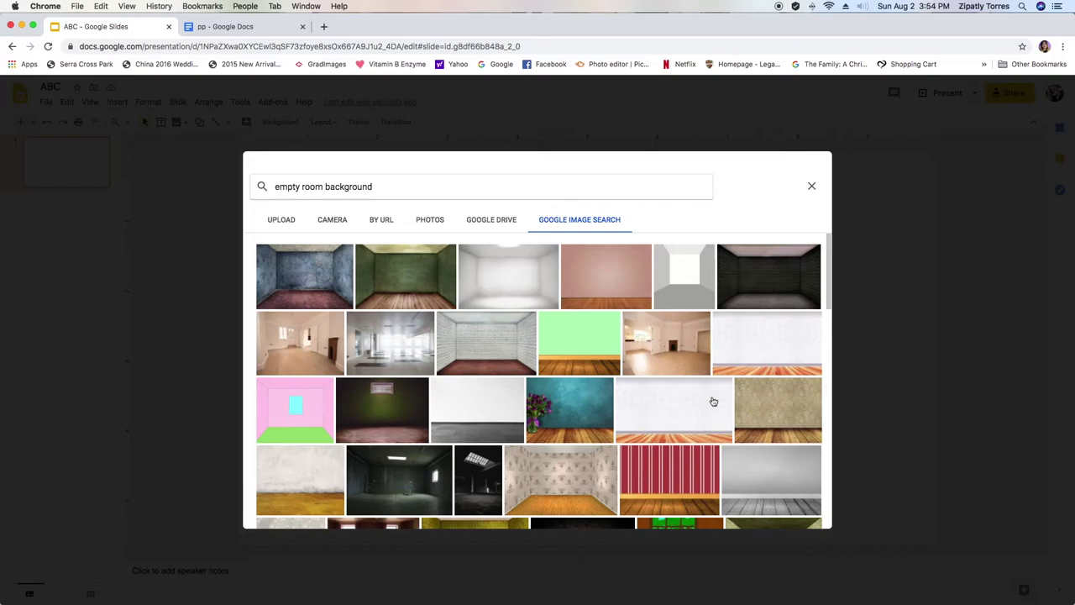
Set the teal wall image with three black-framed panels and a dark tiled floor as the slide background.
scroll(576, 418, down, 5)
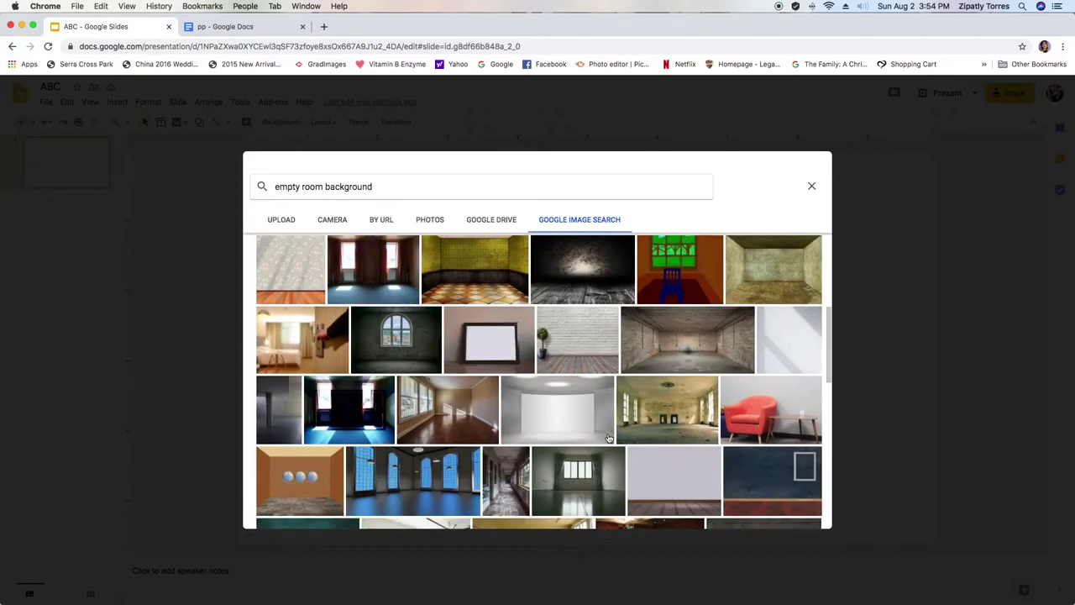
scroll(484, 351, down, 2)
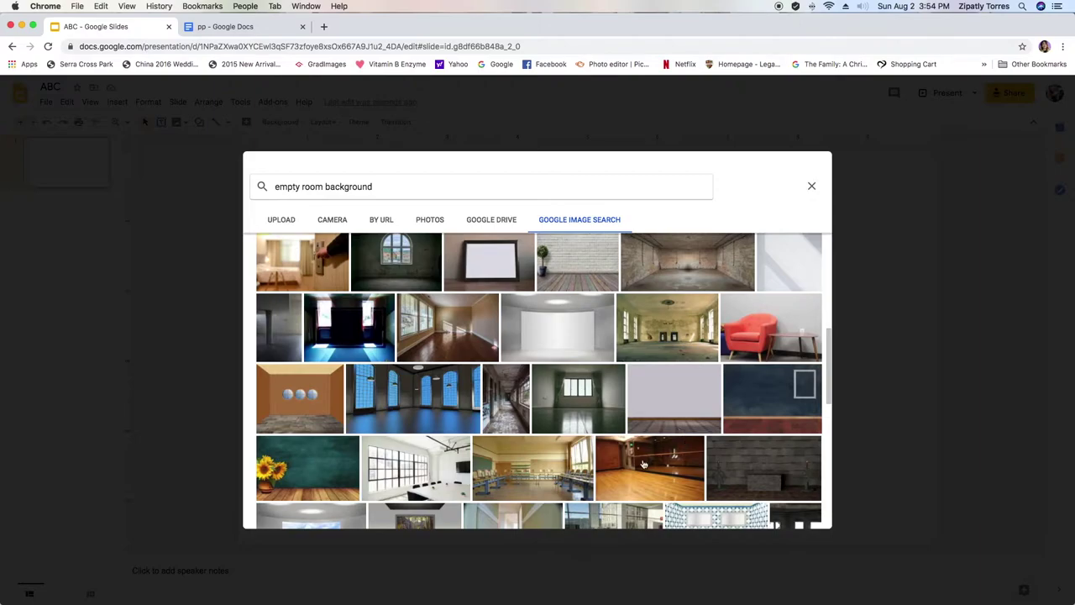
scroll(643, 464, down, 2)
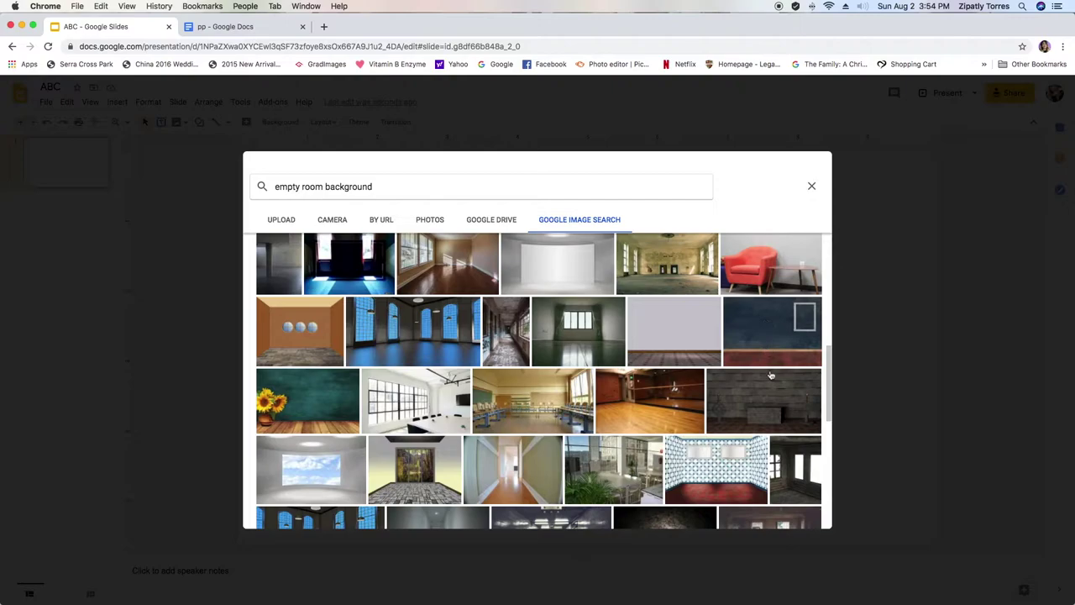
scroll(771, 376, down, 2)
scroll(480, 426, down, 2)
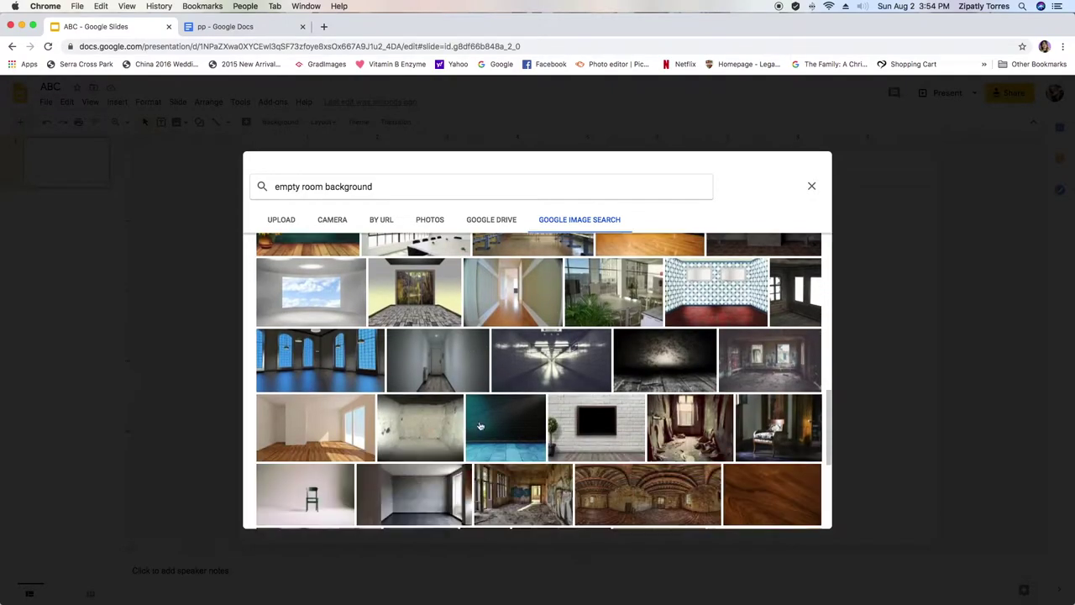
scroll(629, 446, down, 5)
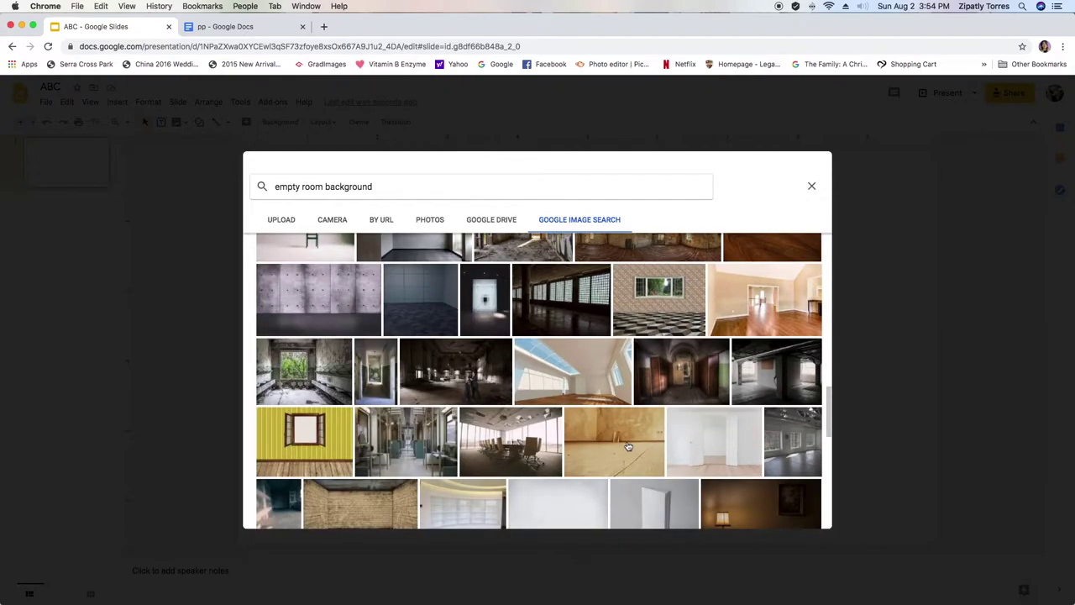
scroll(628, 446, down, 2)
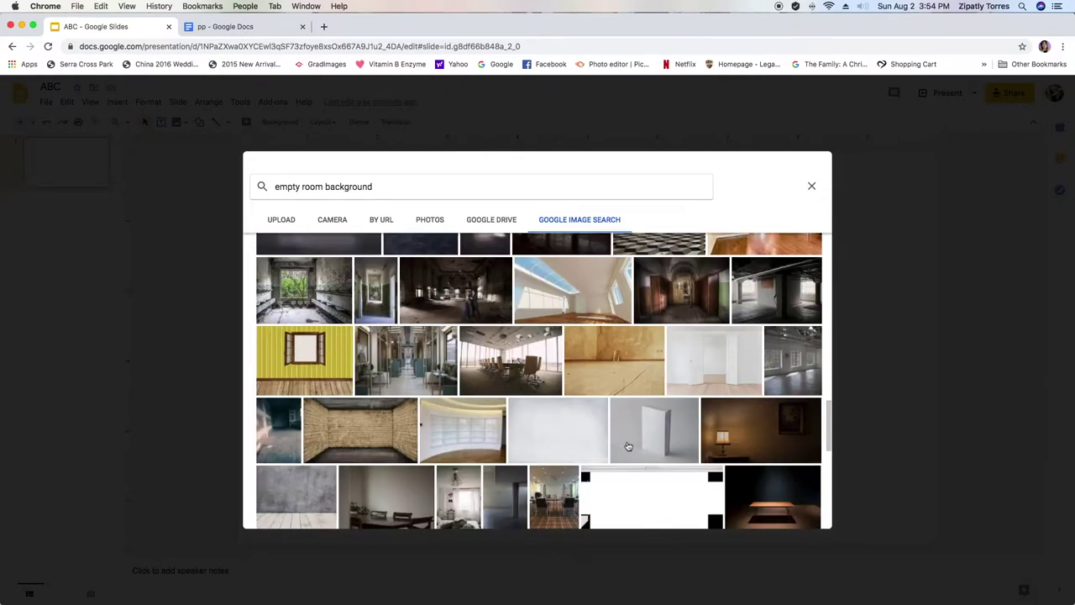
scroll(628, 446, down, 1)
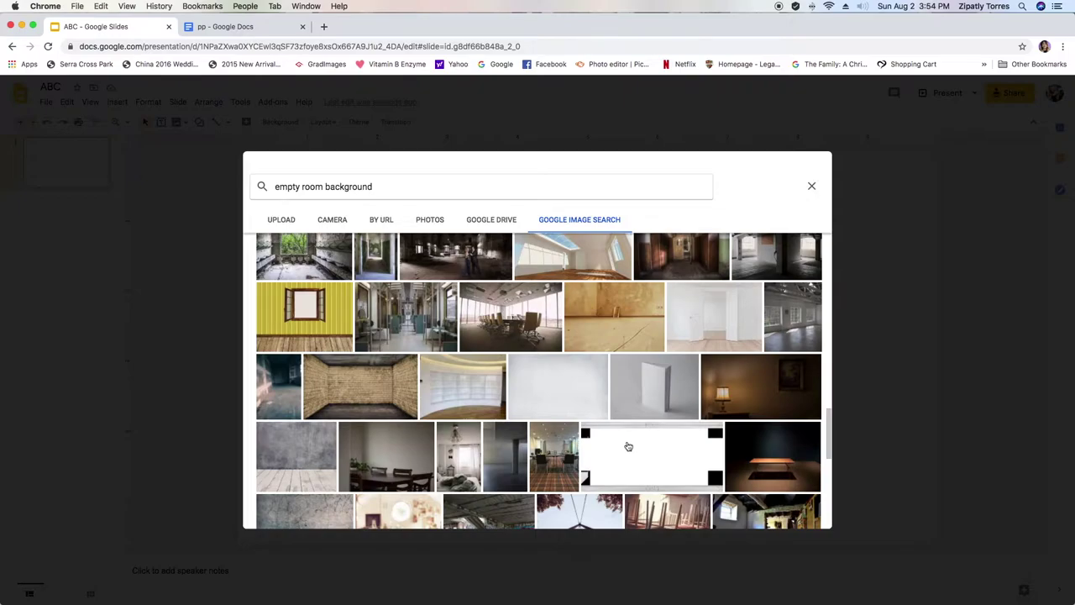
scroll(628, 446, down, 4)
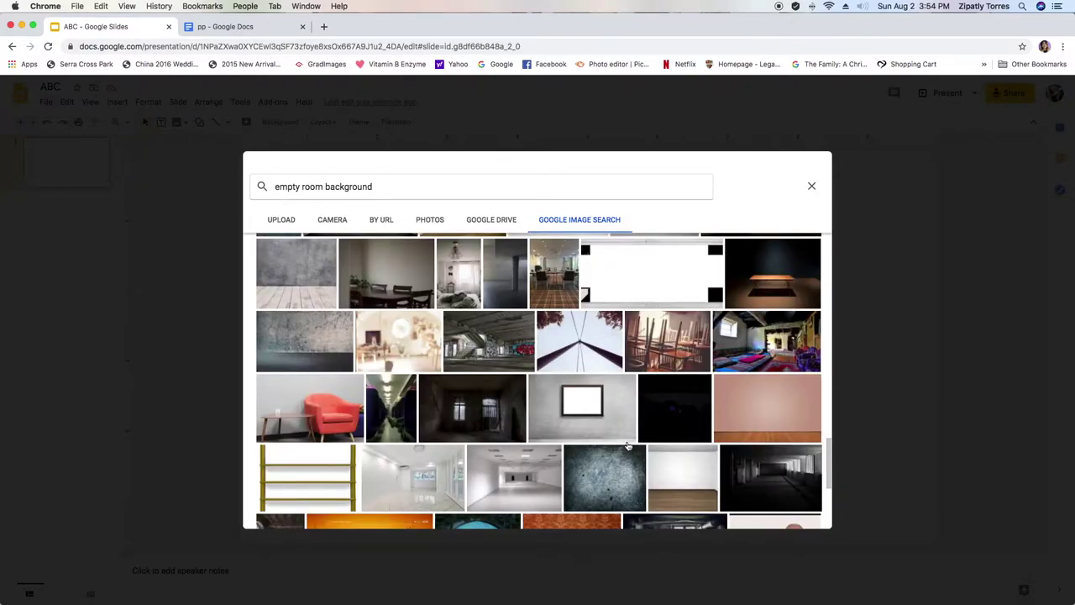
scroll(628, 446, down, 4)
scroll(629, 446, down, 5)
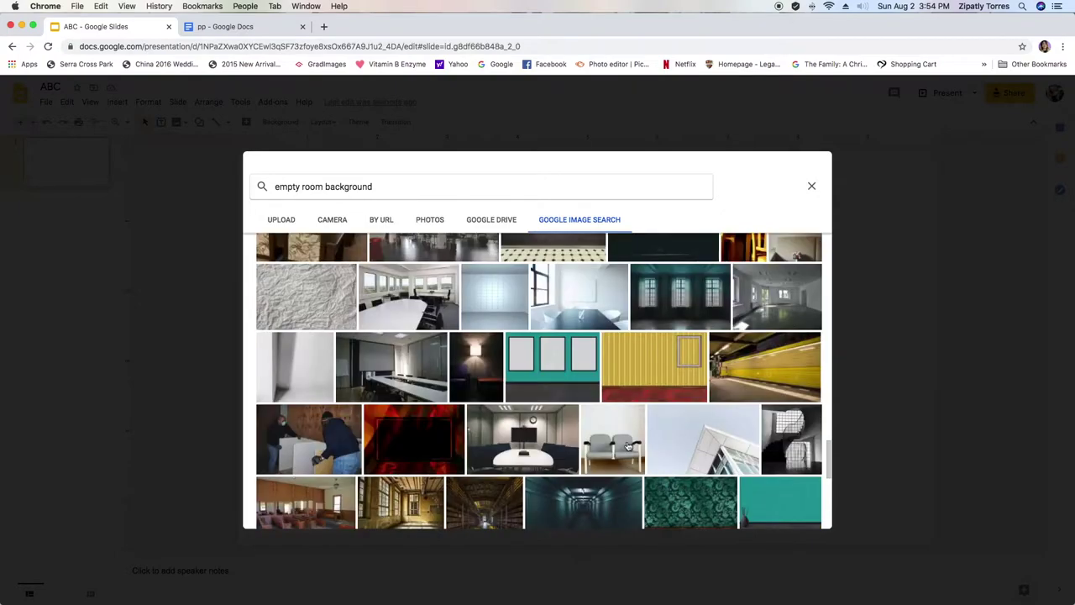
scroll(628, 446, down, 1)
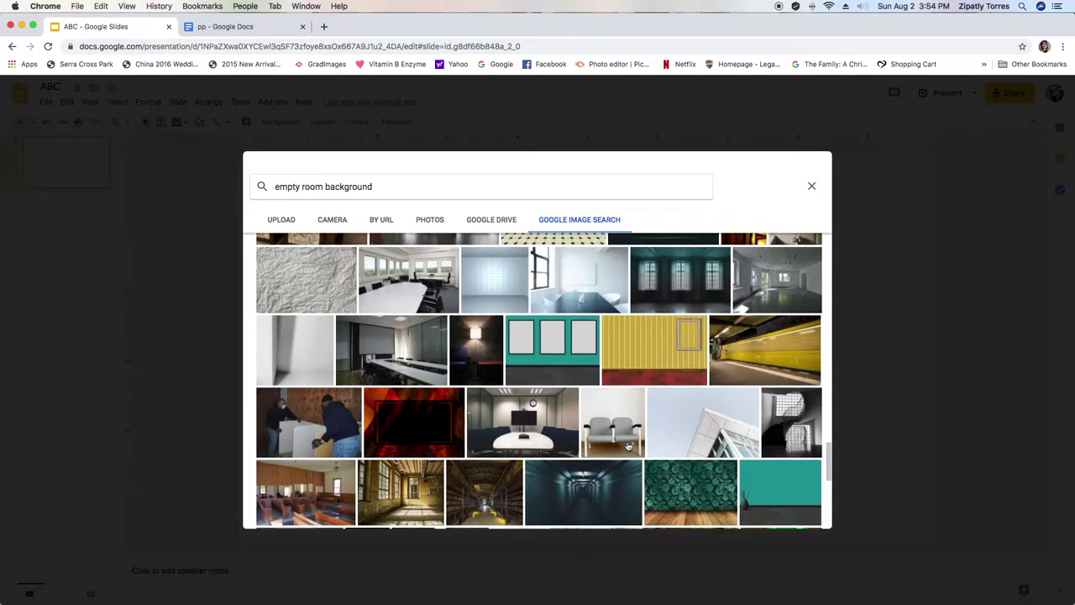
click(534, 332)
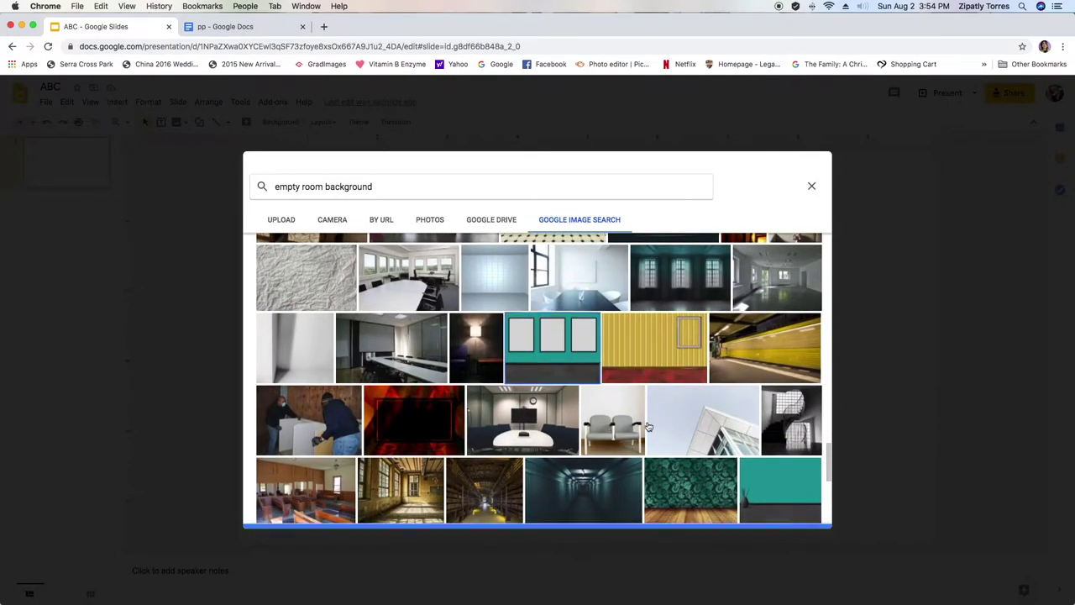
click(804, 515)
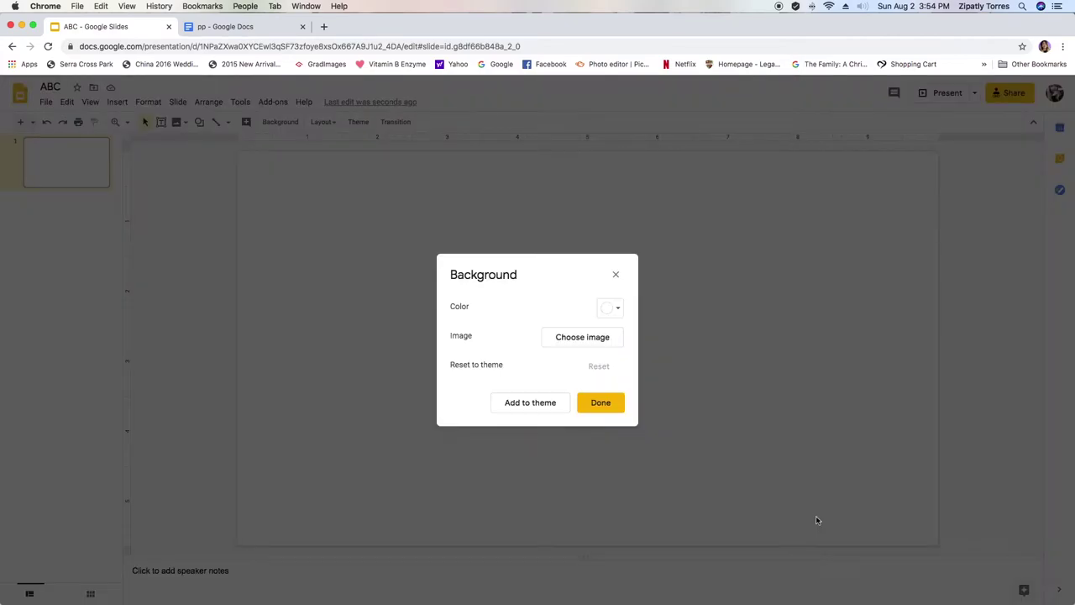
click(589, 403)
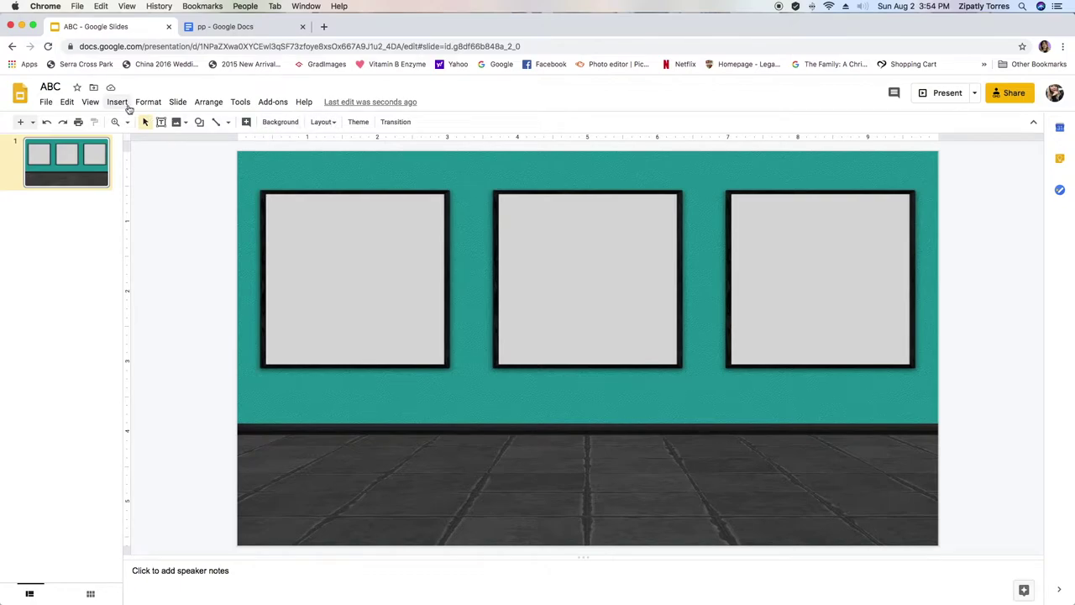
Search the web for "bitmoji add on" in a new browser tab.
click(324, 26)
text(bitmoji)
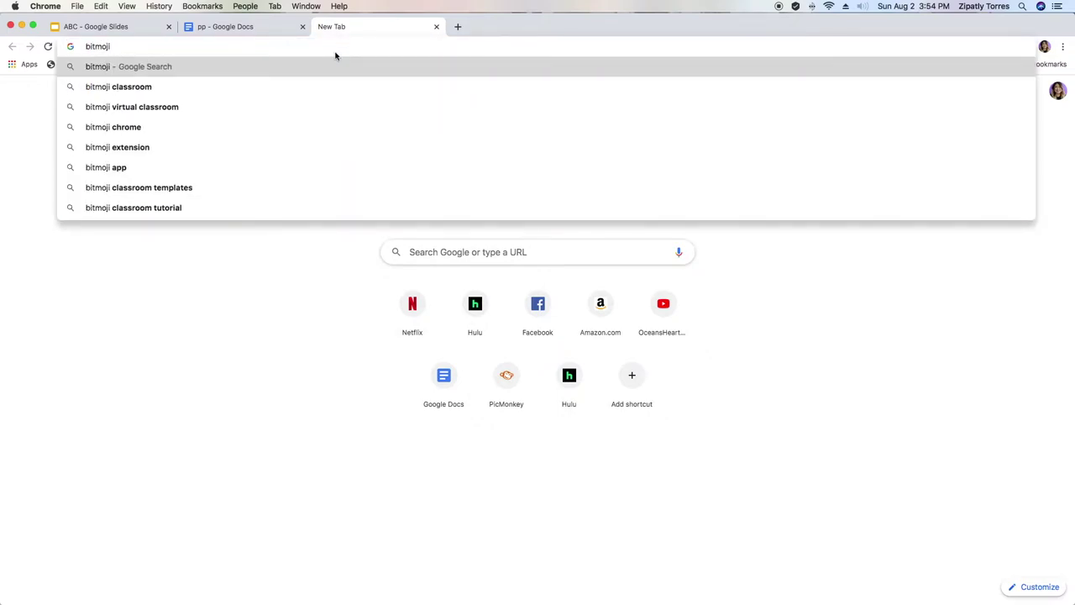
text( add on)
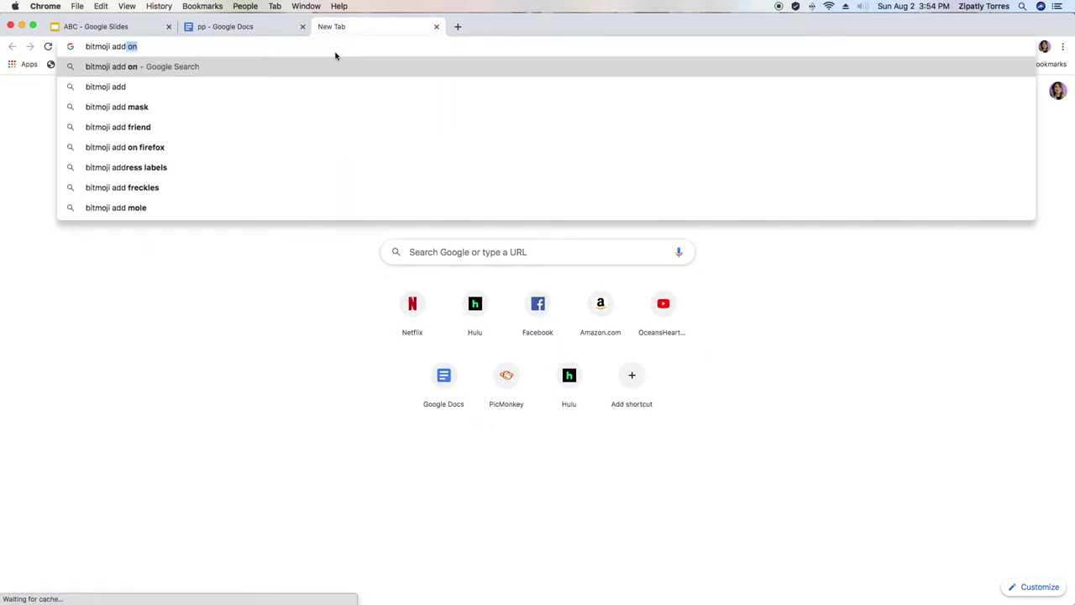
key(Return)
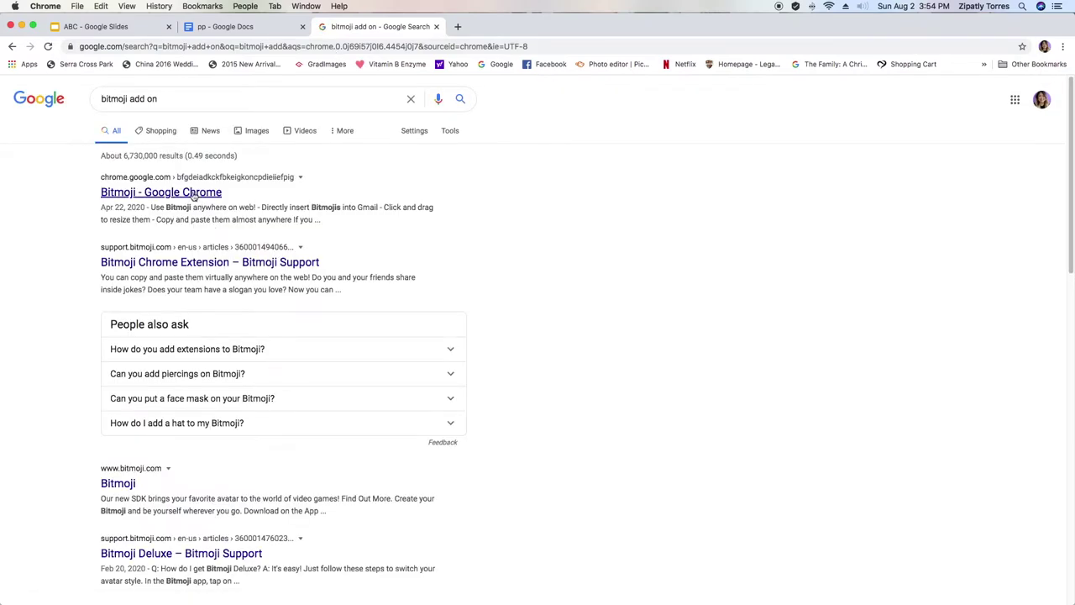
Open the Bitmoji page in the Chrome Web Store and add the extension to Chrome.
click(193, 193)
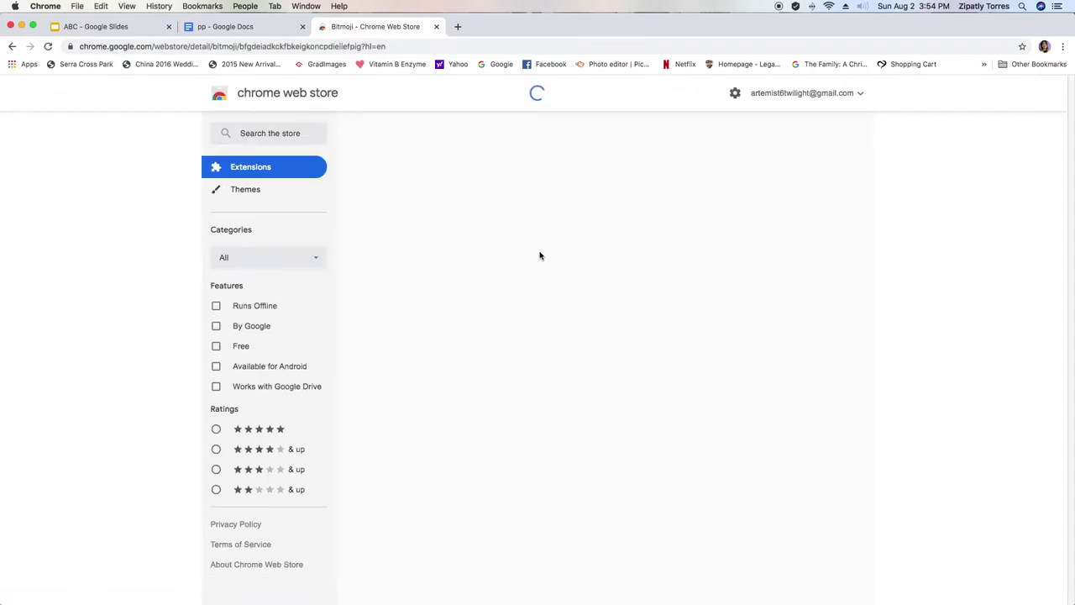
click(768, 174)
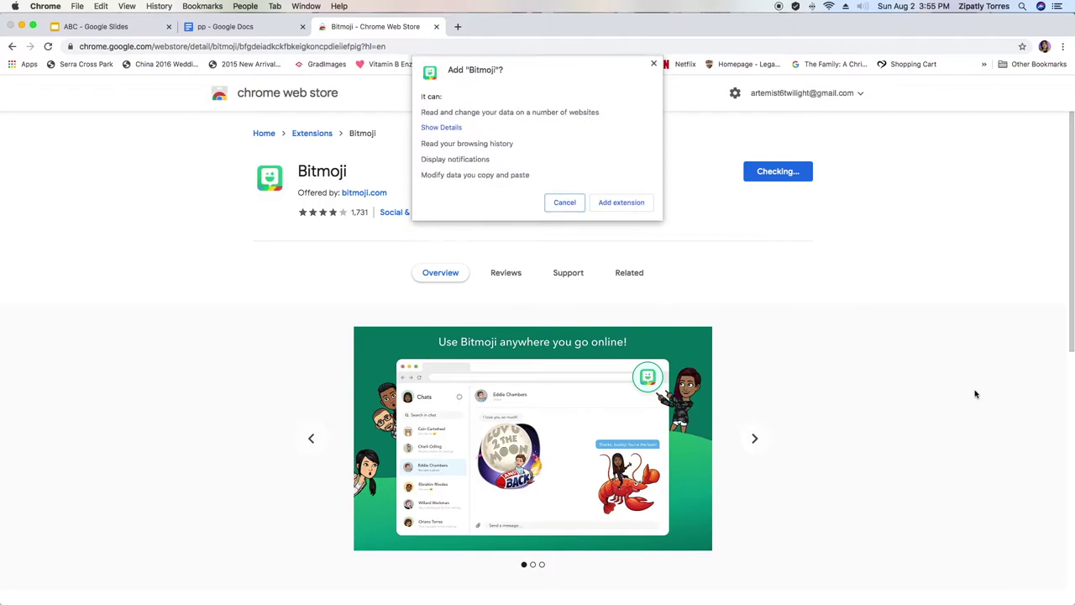
click(632, 205)
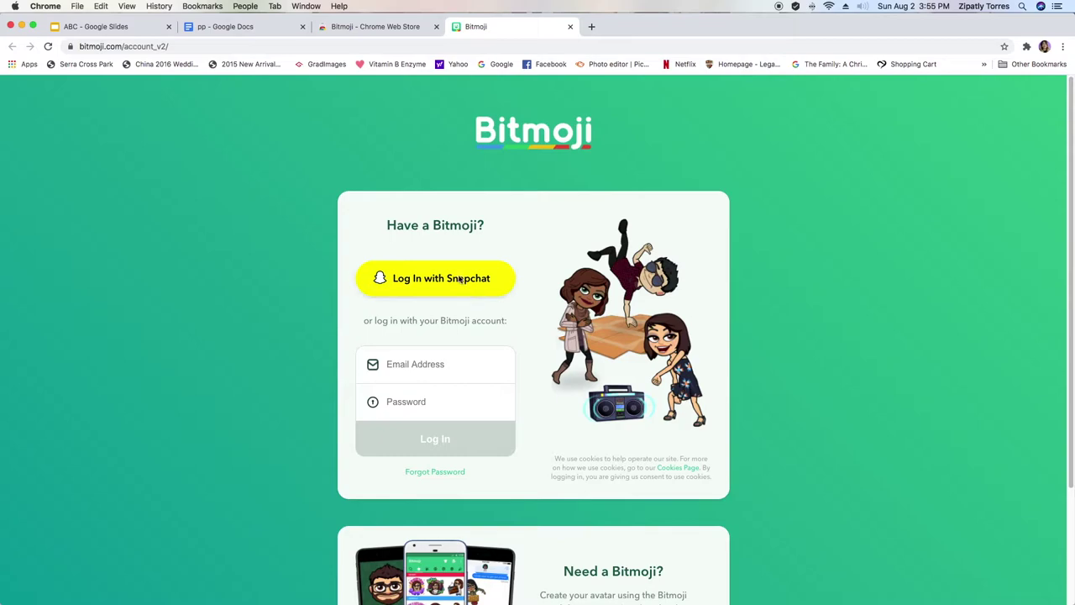
Log in to Bitmoji with the Snapchat account and authorize the Bitmoji Chrome extension to access the avatar.
click(460, 281)
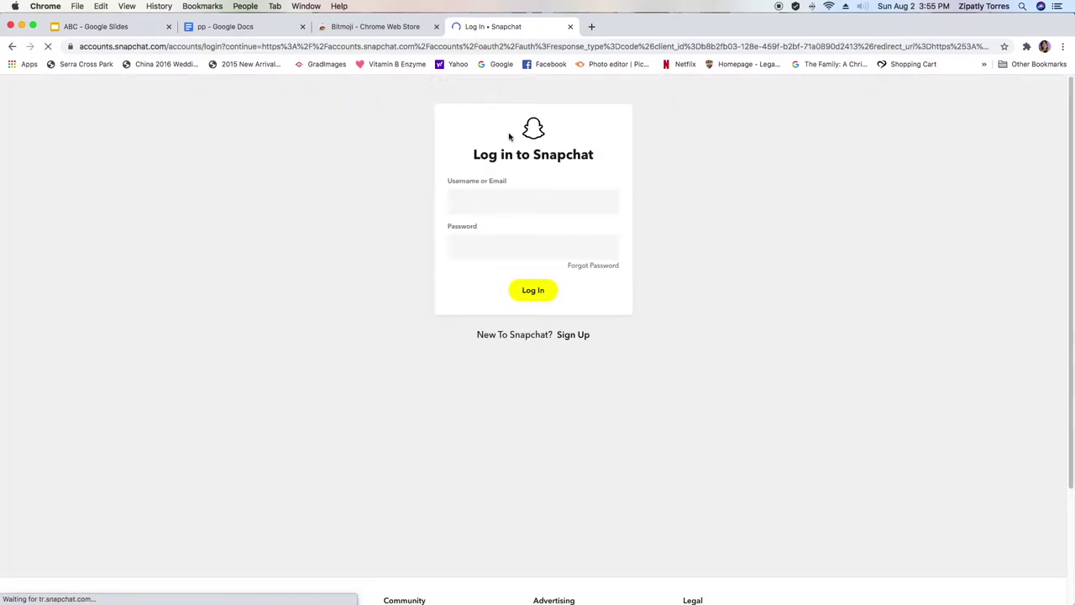
click(479, 200)
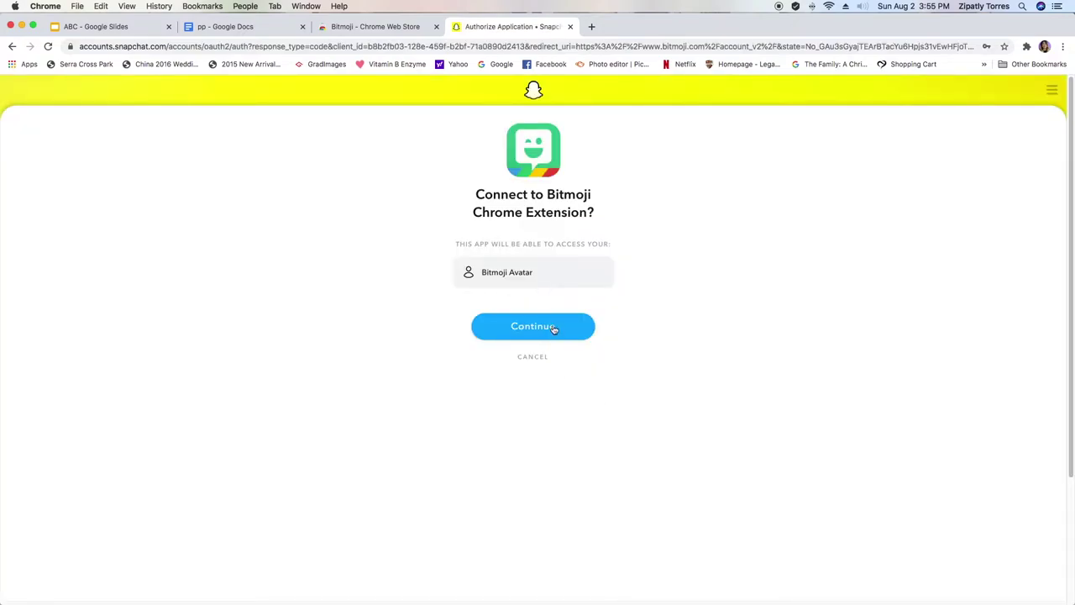
click(555, 328)
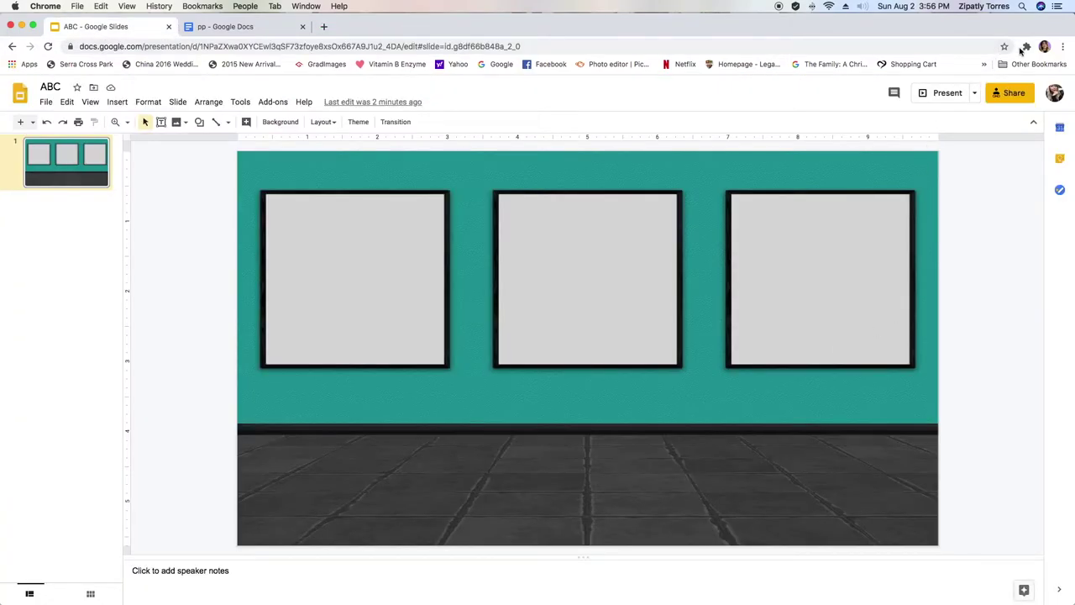
Pin the Bitmoji extension to the browser toolbar and open it to browse the popular avatars.
click(1025, 46)
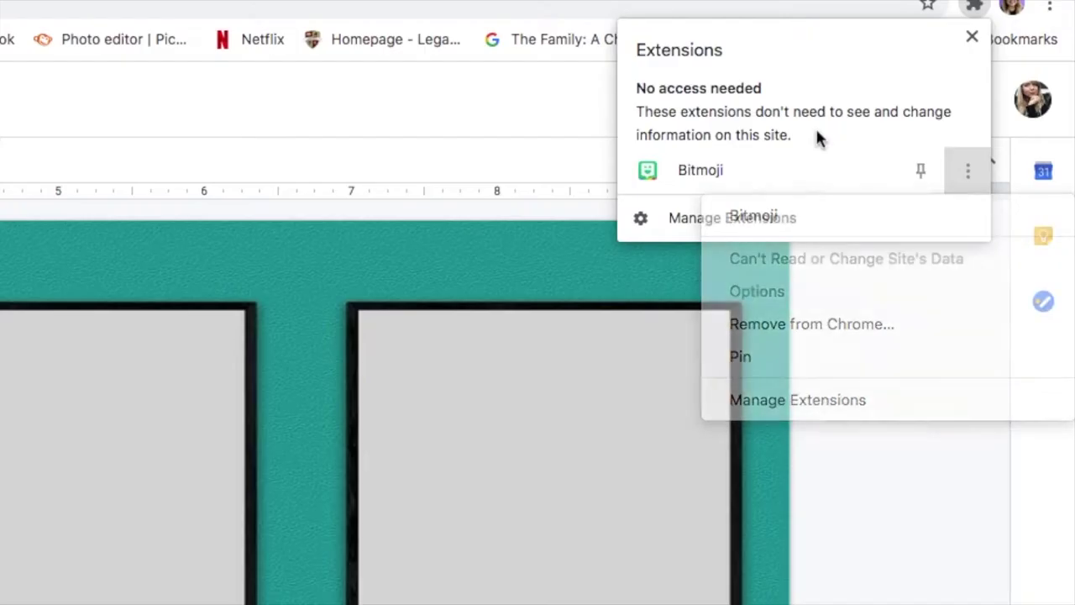
click(915, 132)
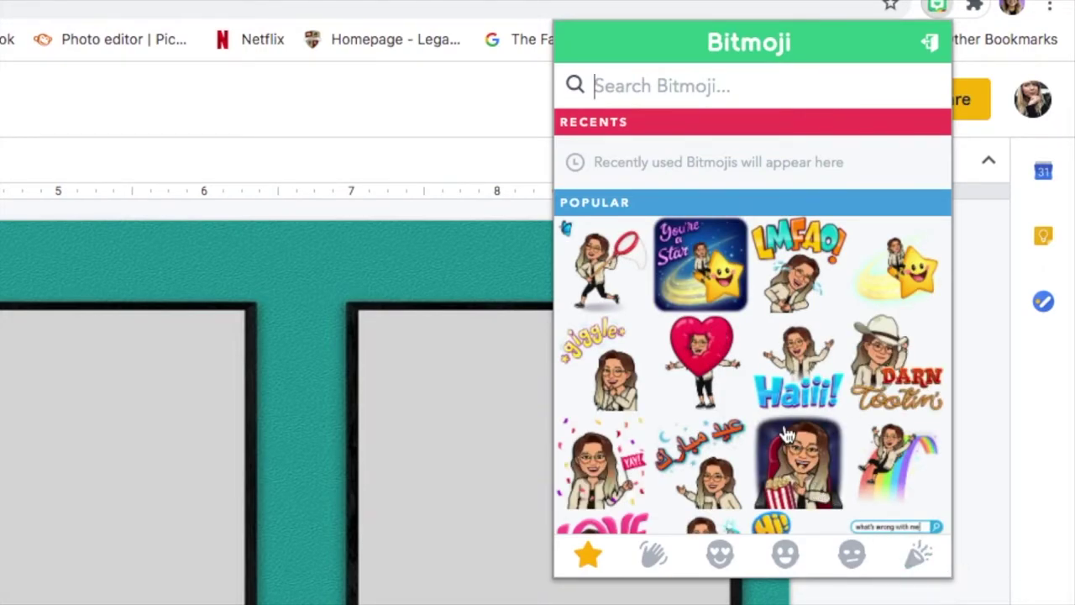
scroll(747, 420, down, 3)
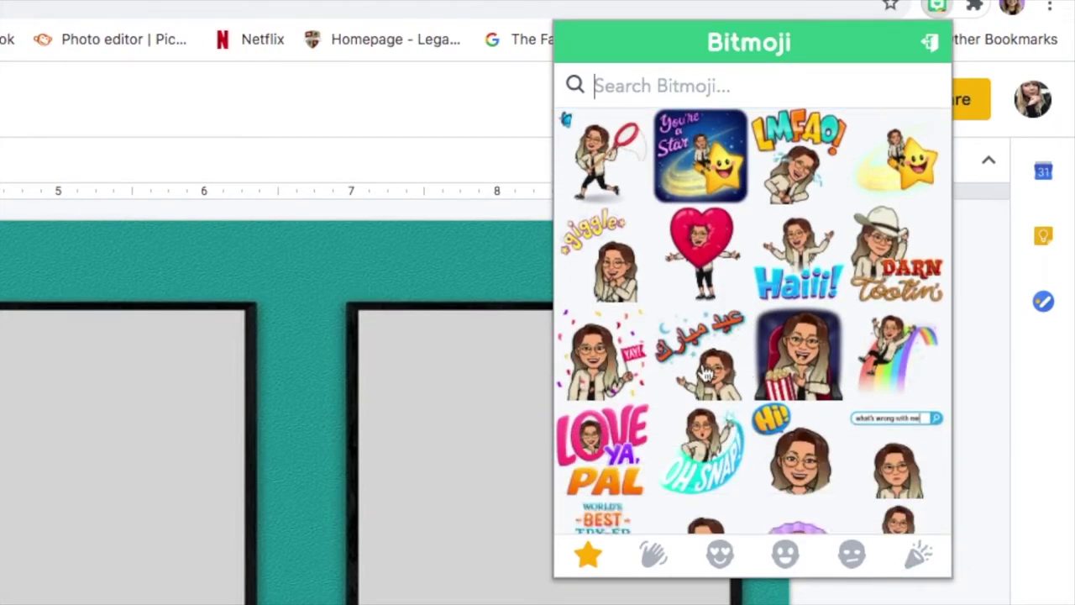
scroll(710, 378, down, 5)
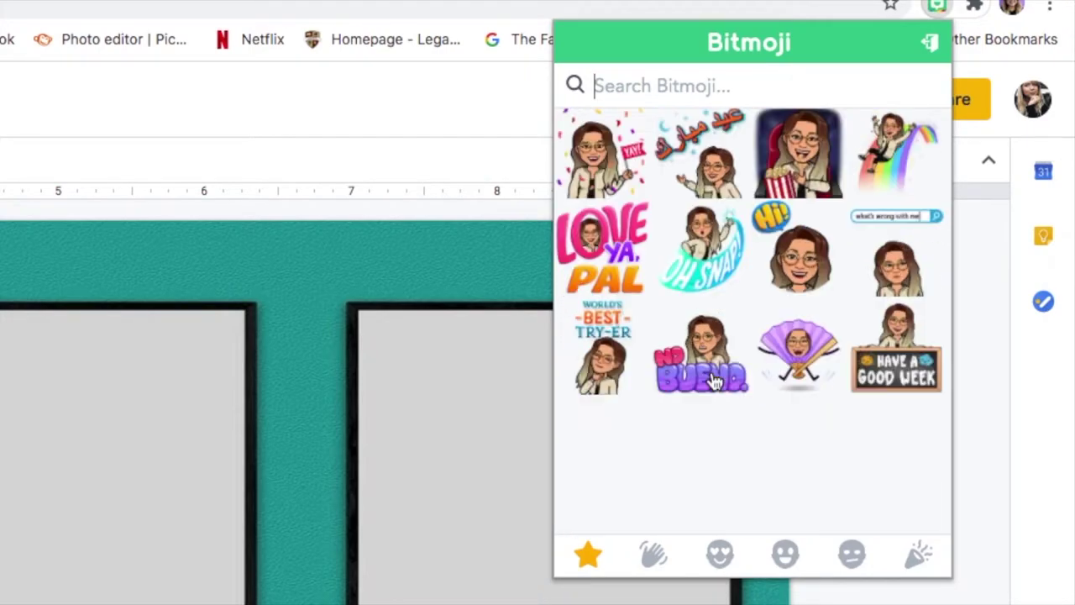
scroll(721, 403, down, 4)
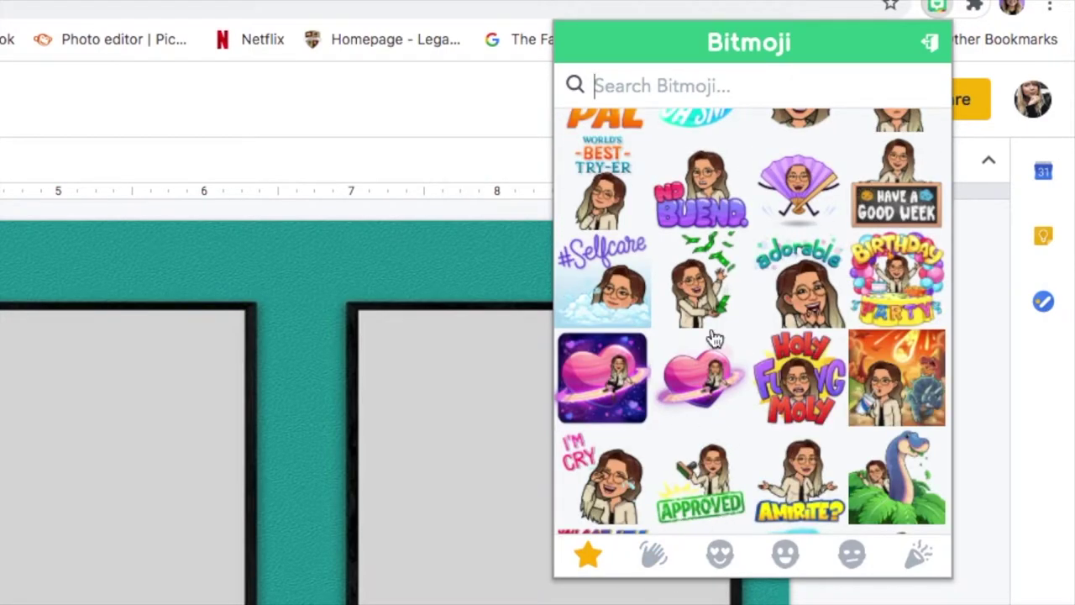
Search the Bitmoji library for "teaching" and "dancing" avatars.
text(teaching)
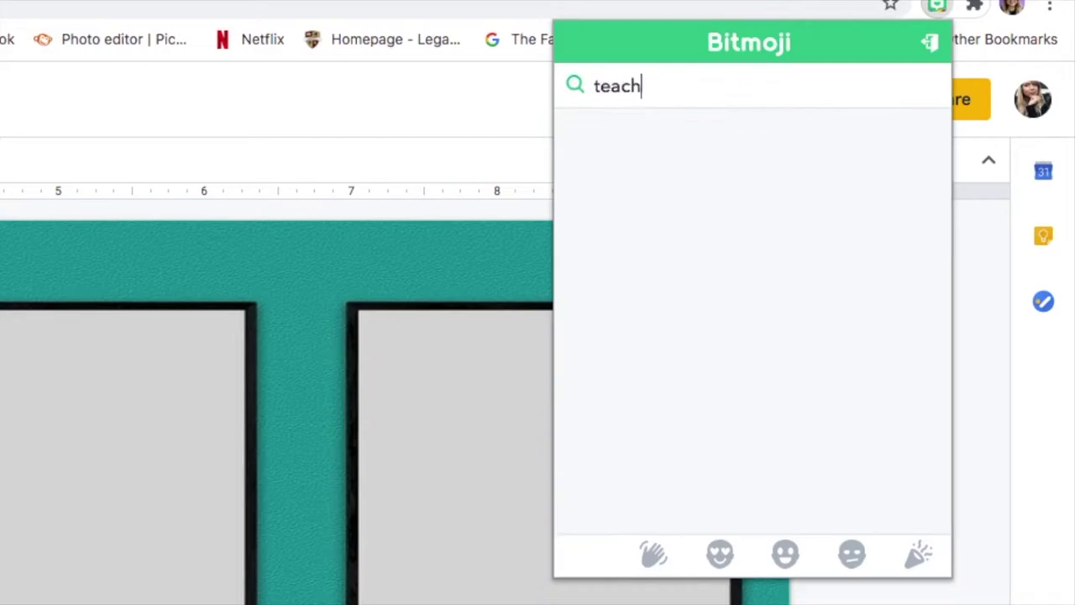
double_click(659, 86)
text(da)
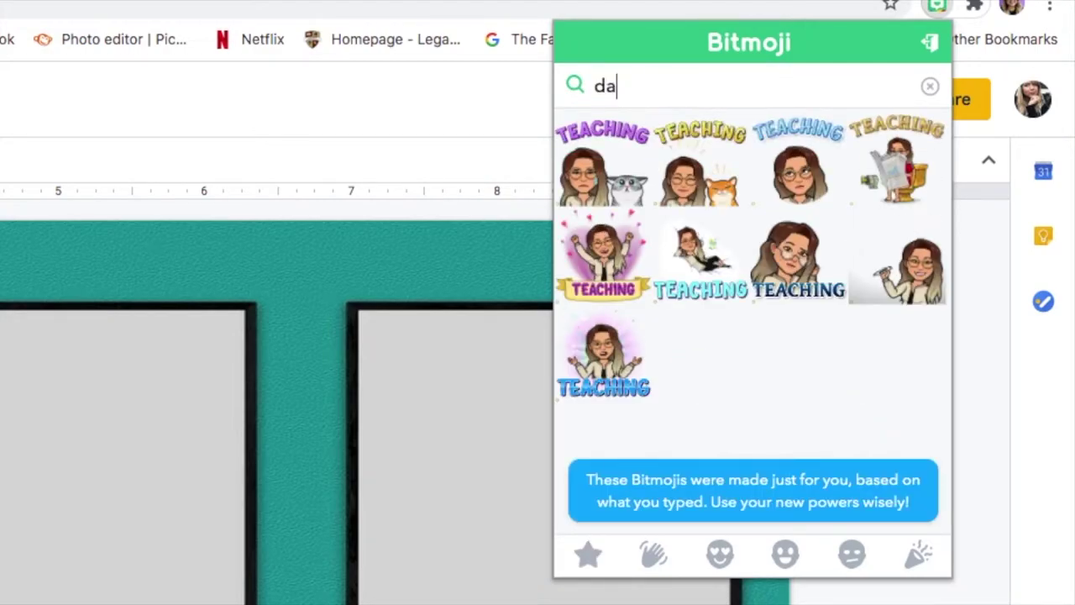
text(ncing)
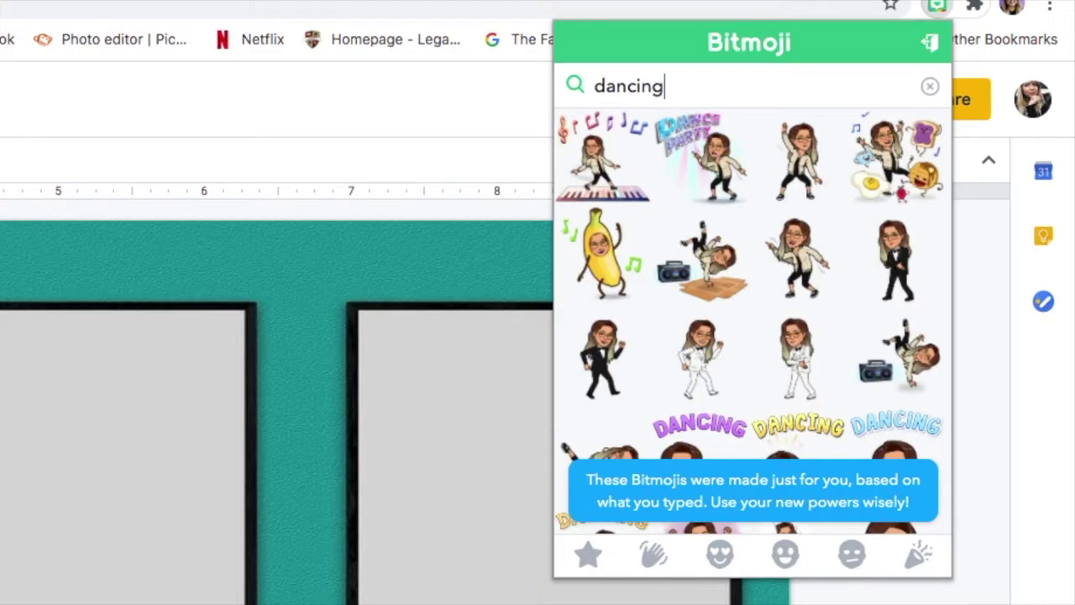
scroll(714, 310, down, 4)
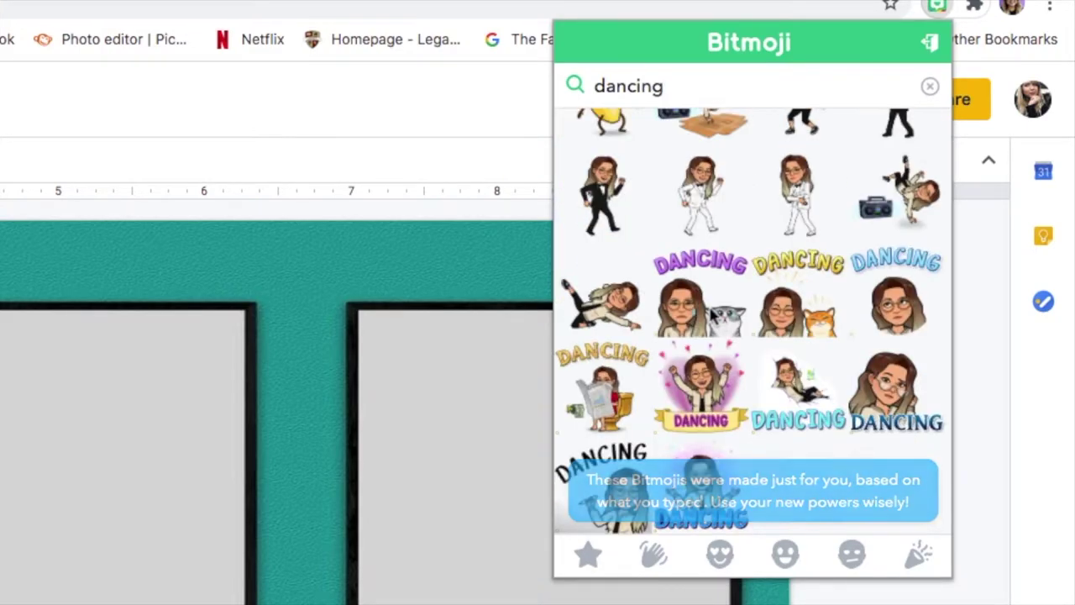
Search the Bitmoji library for "hi" and look through the available greeting avatars.
double_click(619, 77)
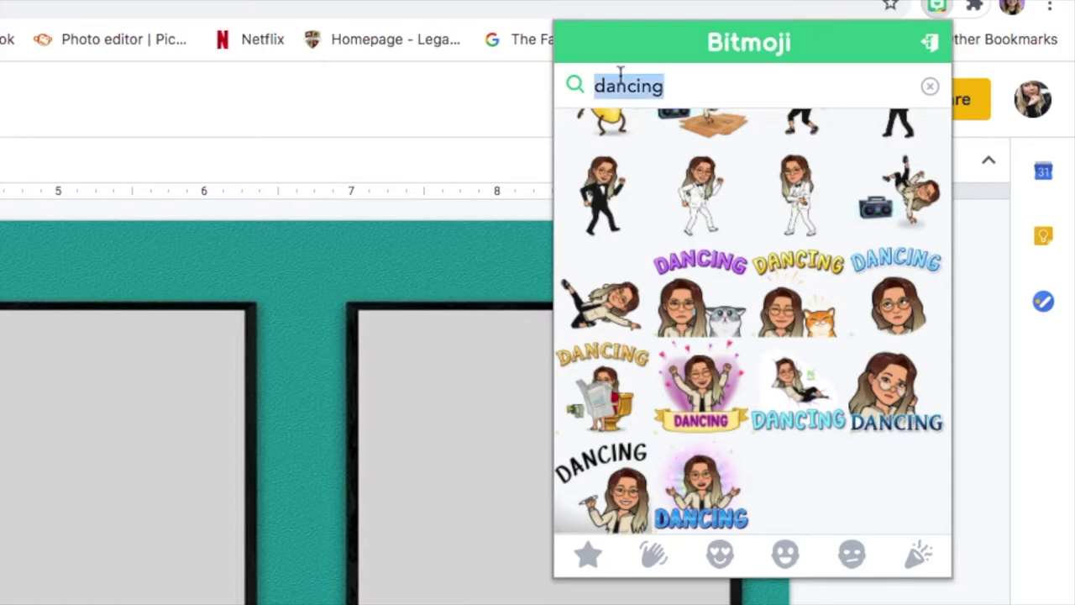
text(hi)
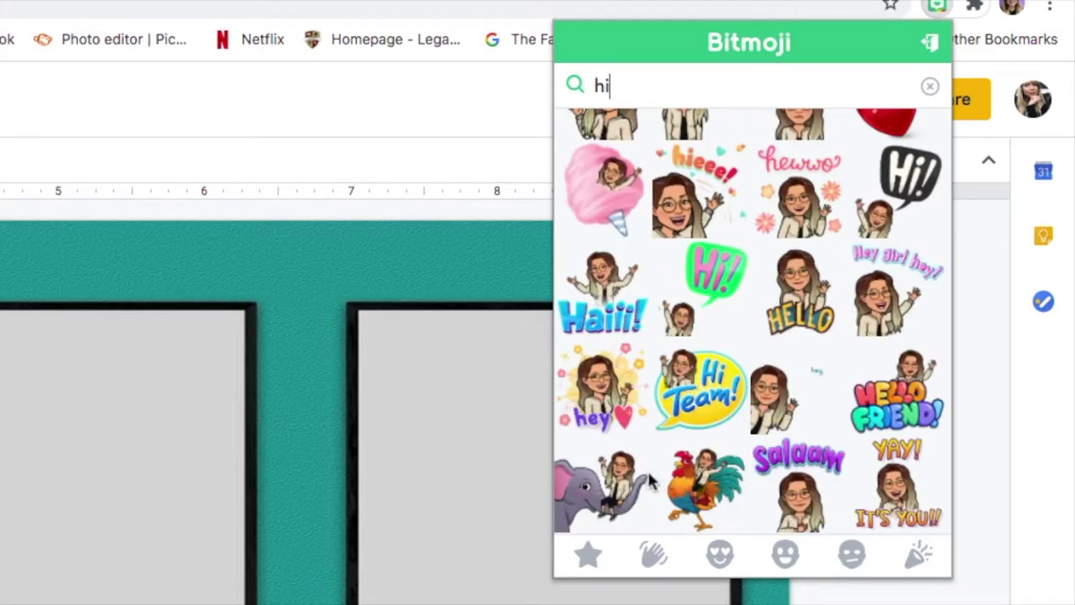
scroll(689, 428, up, 1)
scroll(687, 428, up, 1)
scroll(813, 425, down, 5)
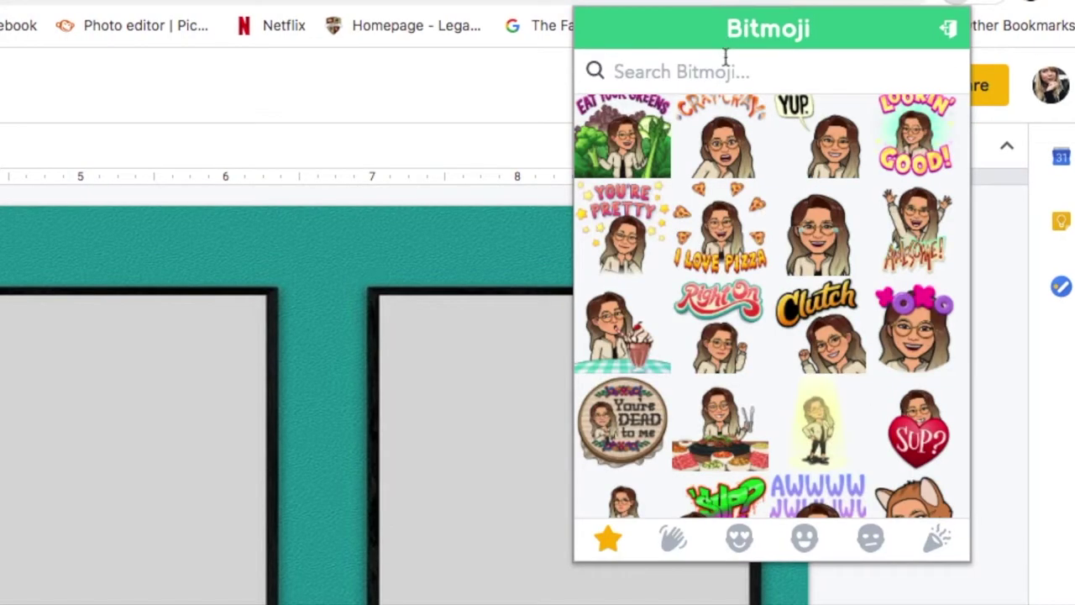
Search Bitmoji for "sitting" and copy the image of the seated avatar without text.
text(sitting)
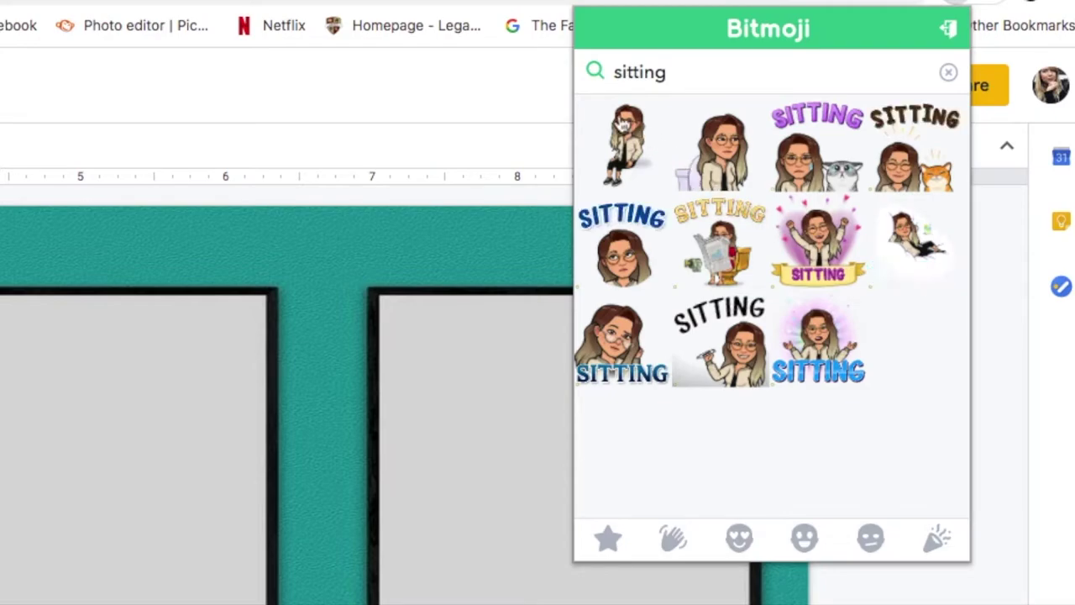
click(623, 123)
right_click(631, 117)
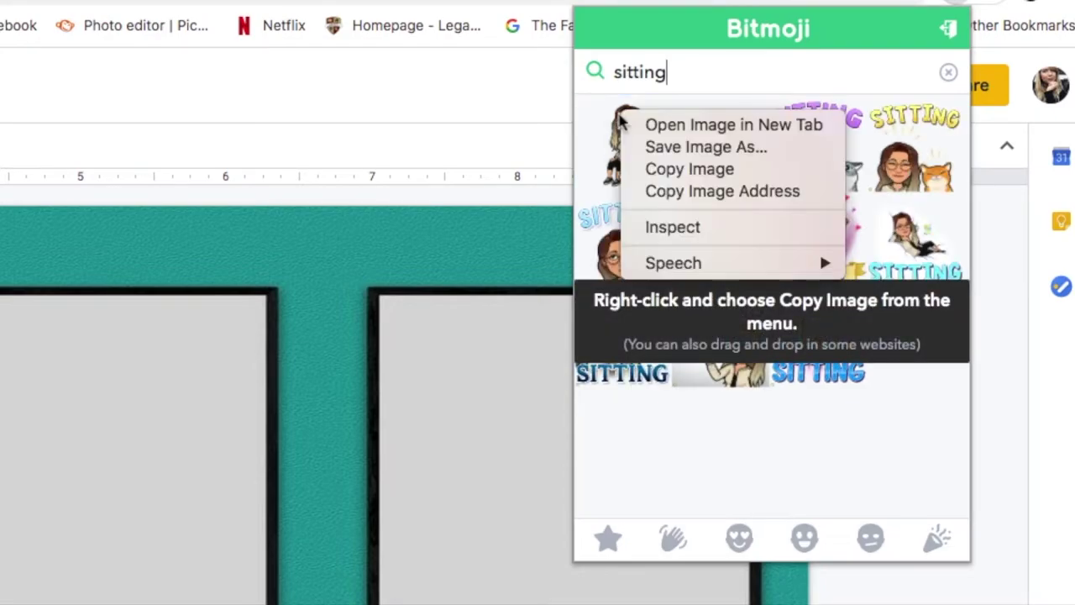
click(652, 170)
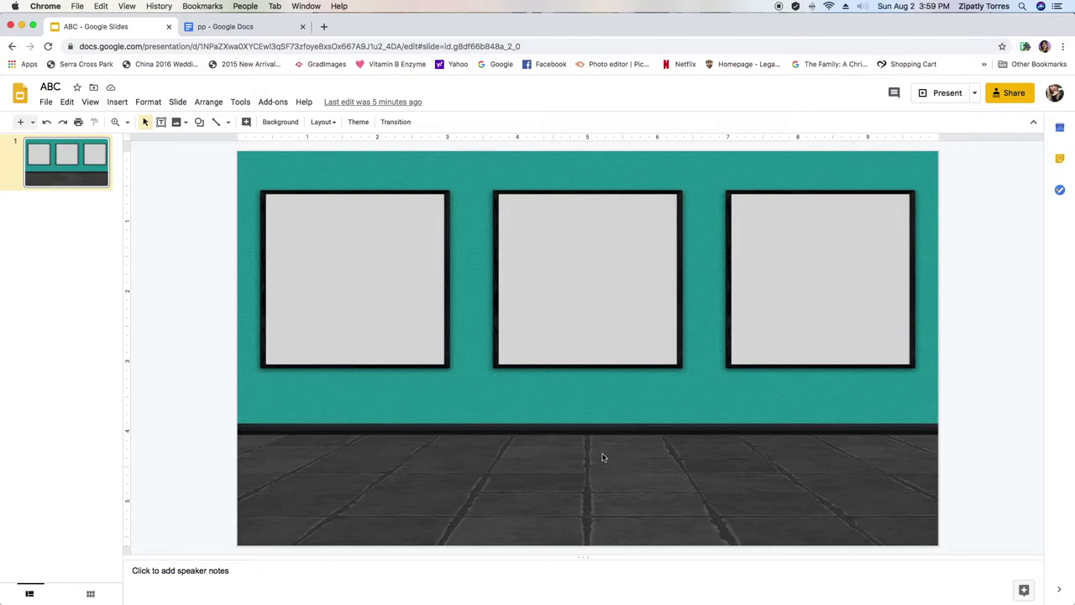
Paste the seated avatar onto the slide and move it in front of the third wall panel, with its feet on the floor.
key(super+v)
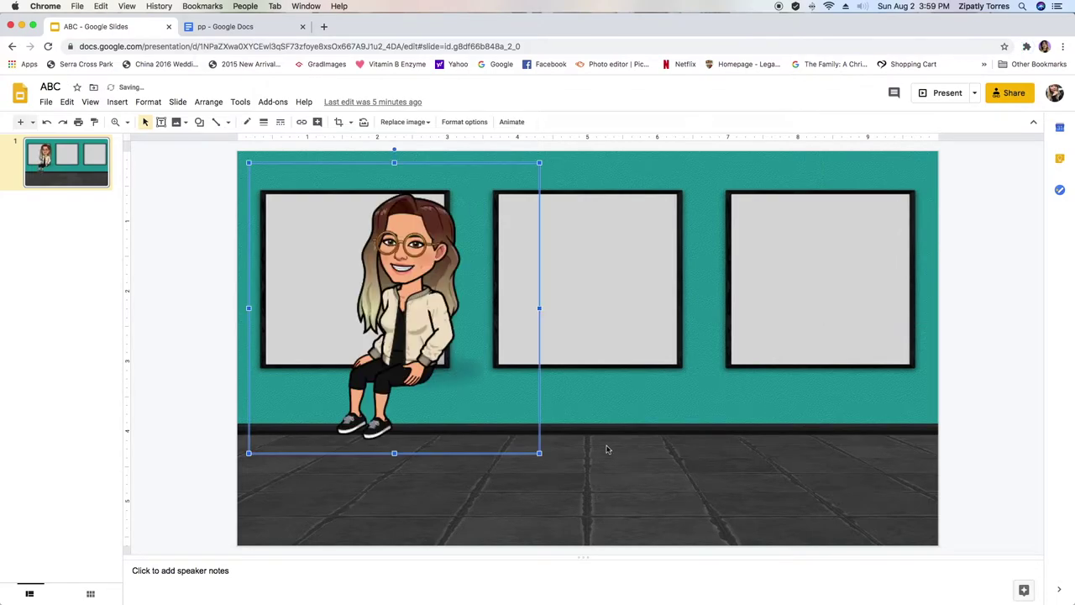
drag(463, 347, 796, 414)
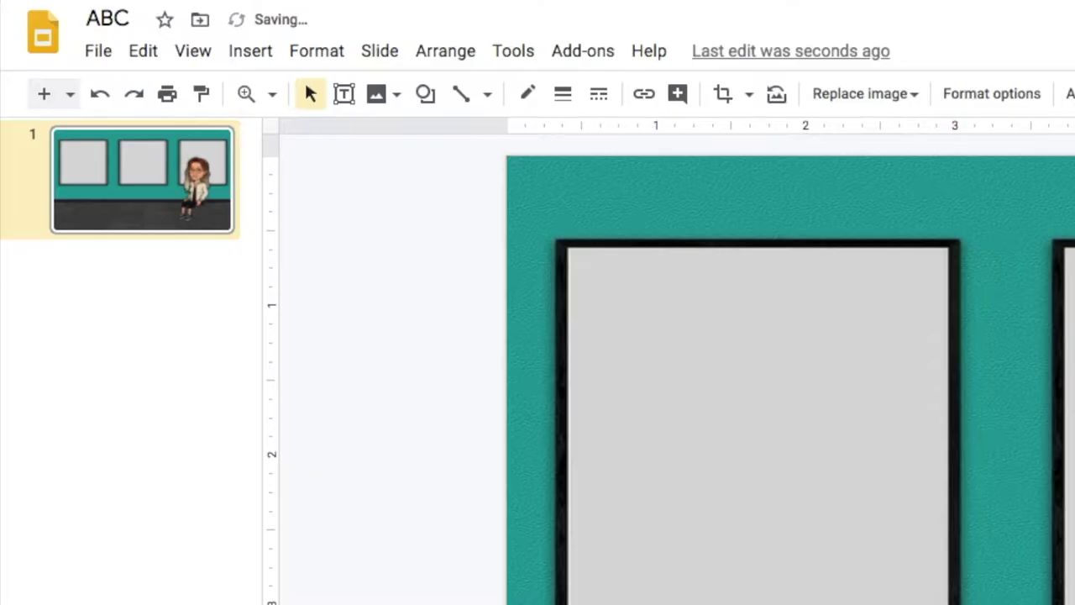
key(Escape)
Search the web for "transparent chair" through the slide's image insertion.
click(140, 102)
mouse_move(255, 50)
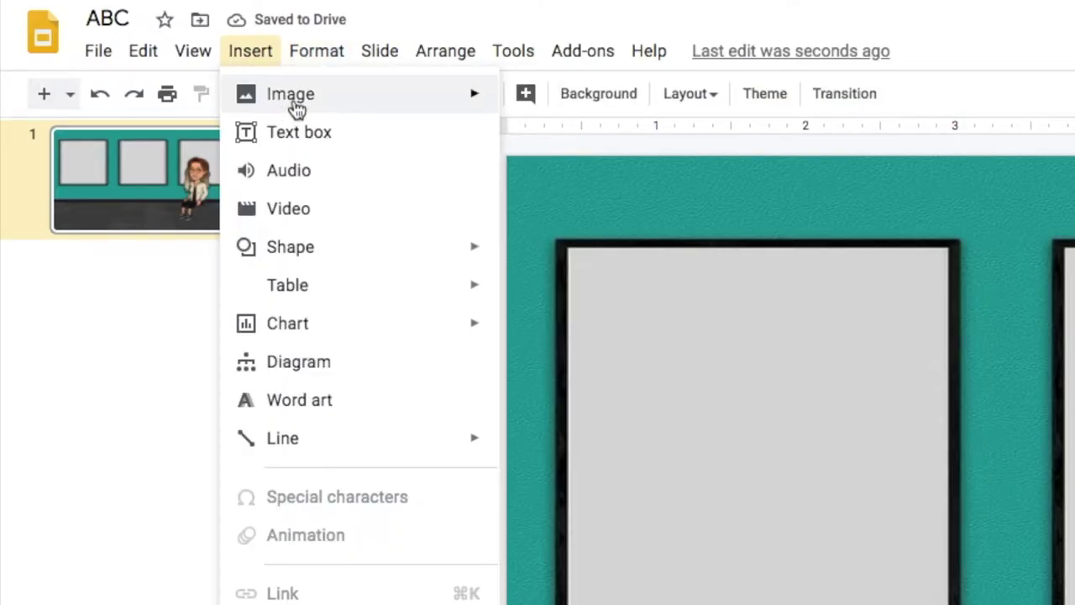
mouse_move(294, 98)
click(584, 145)
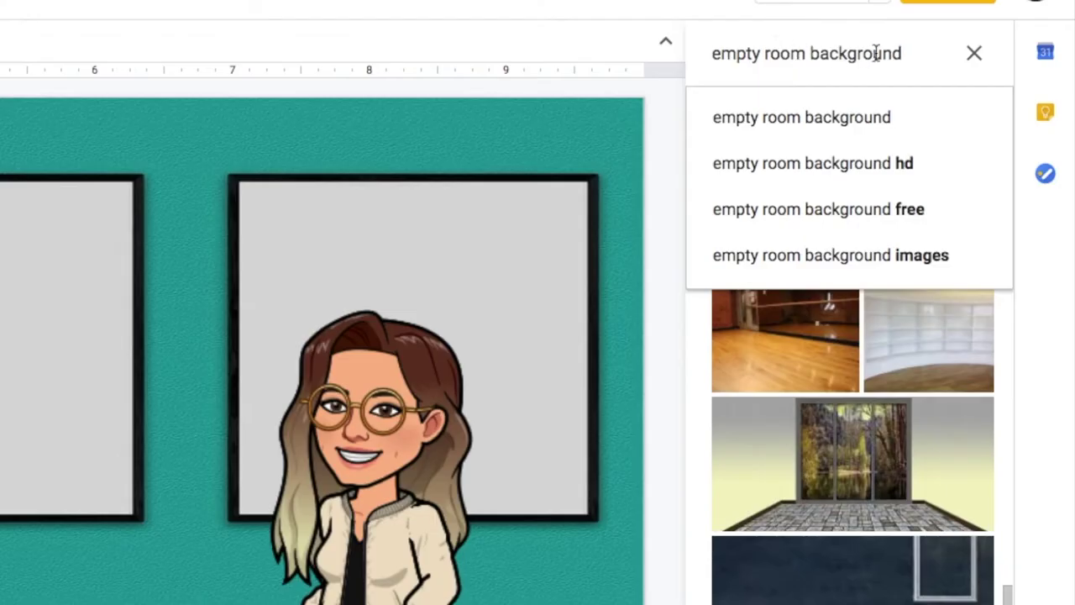
triple_click(876, 53)
text(trans)
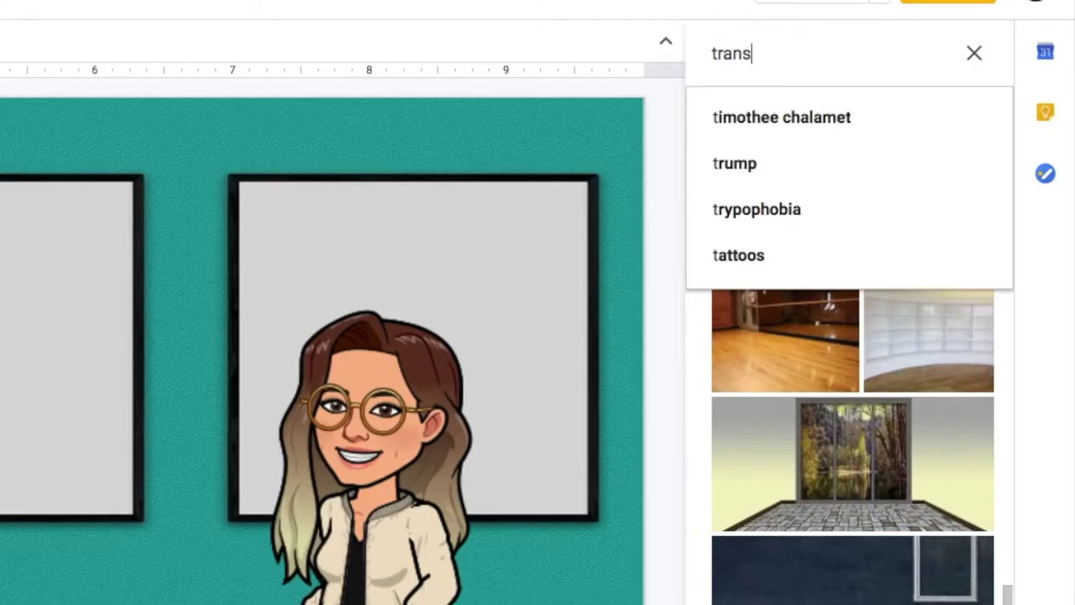
text(parent chair)
key(Return)
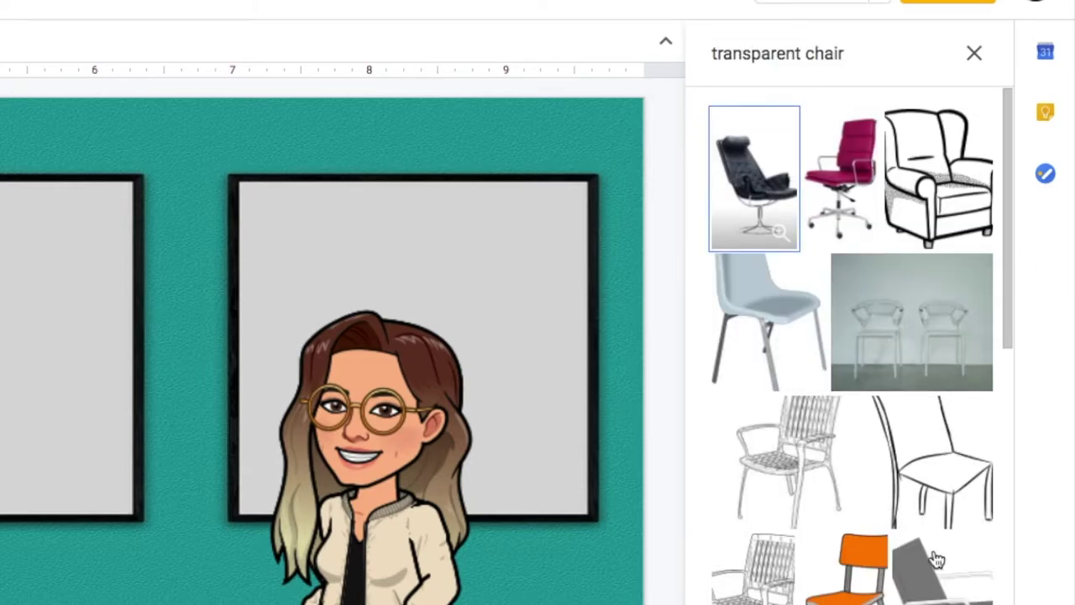
Examine the transparent chair image results for a chair that suits the seated avatar.
scroll(873, 571, down, 7)
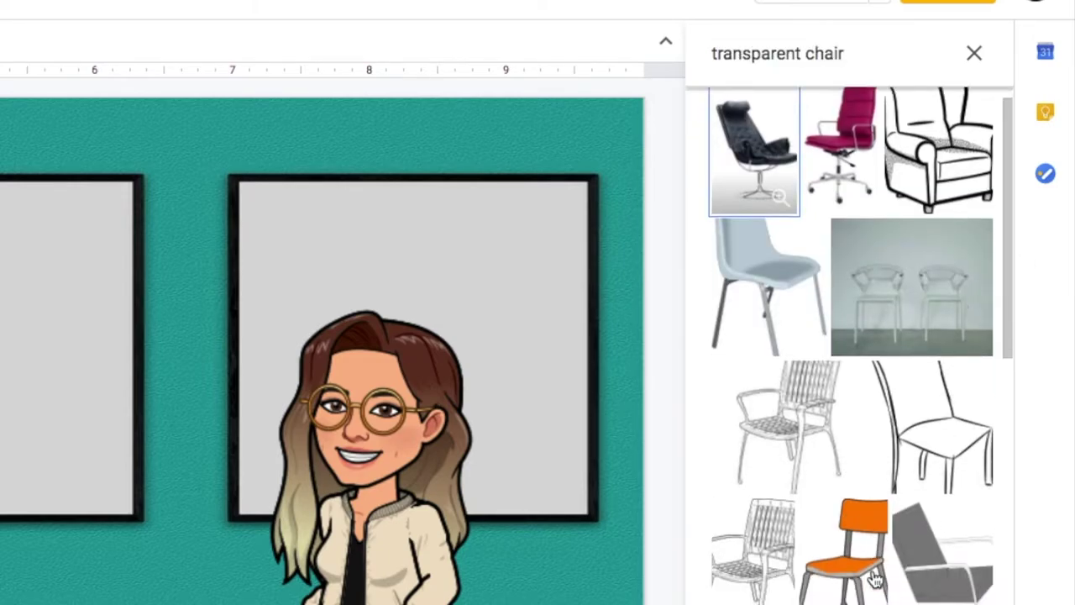
scroll(876, 571, down, 3)
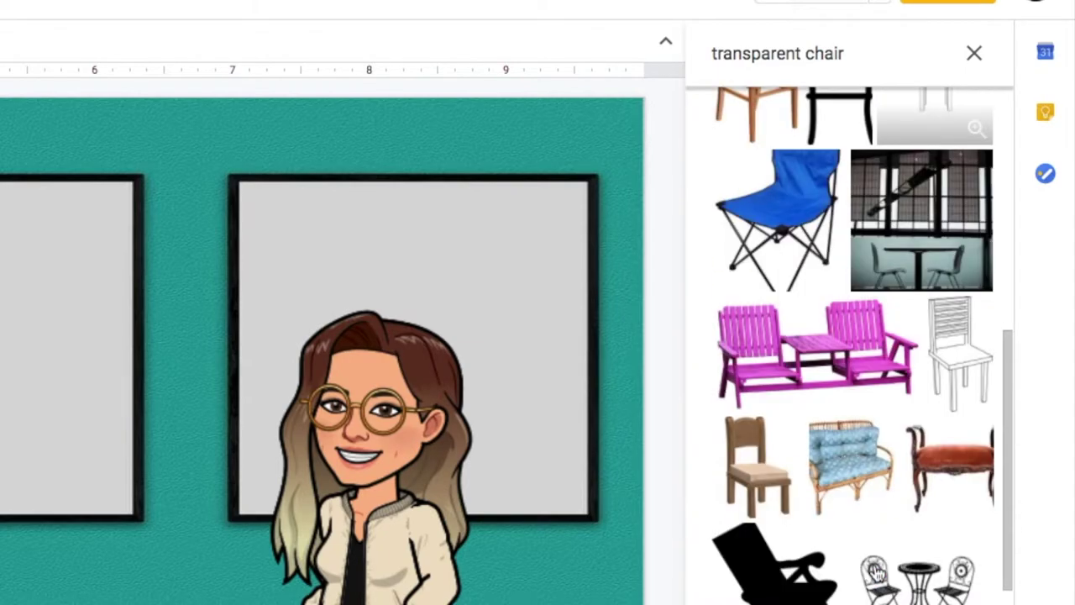
scroll(876, 572, down, 3)
scroll(876, 573, down, 4)
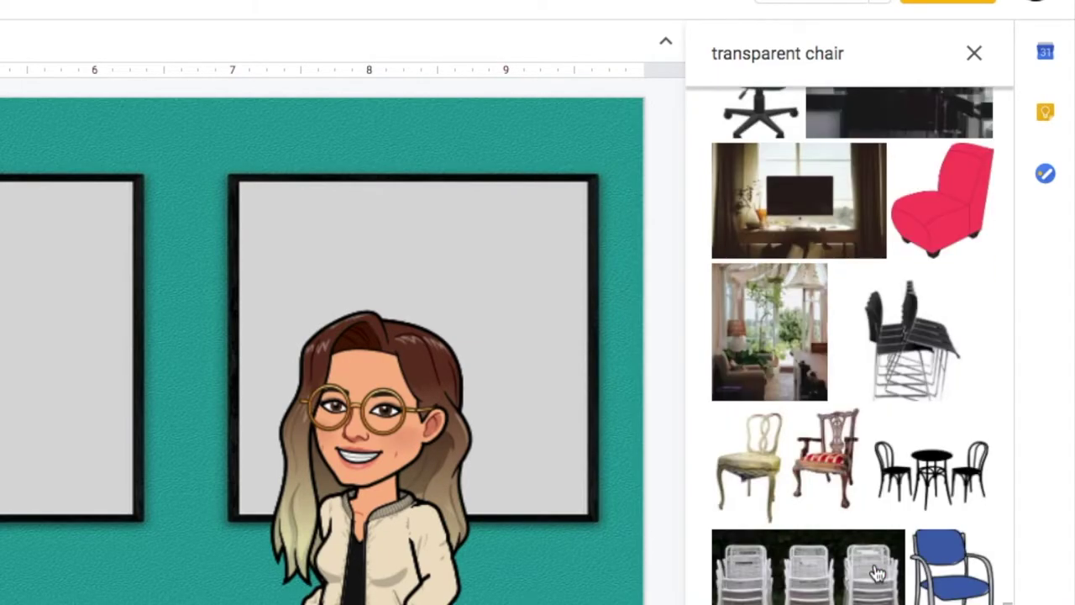
scroll(876, 573, down, 10)
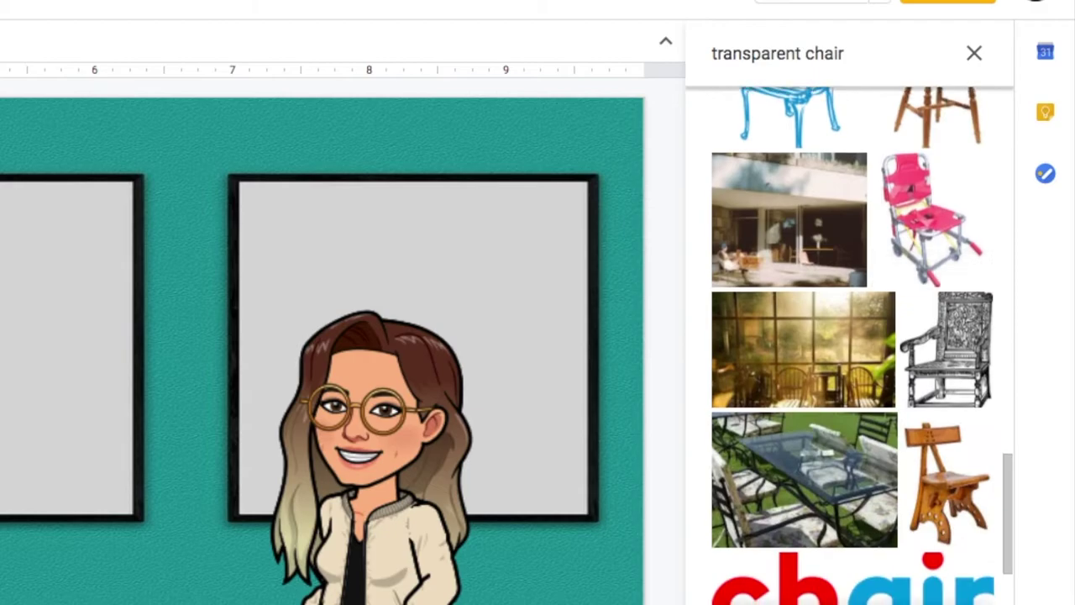
scroll(876, 573, down, 10)
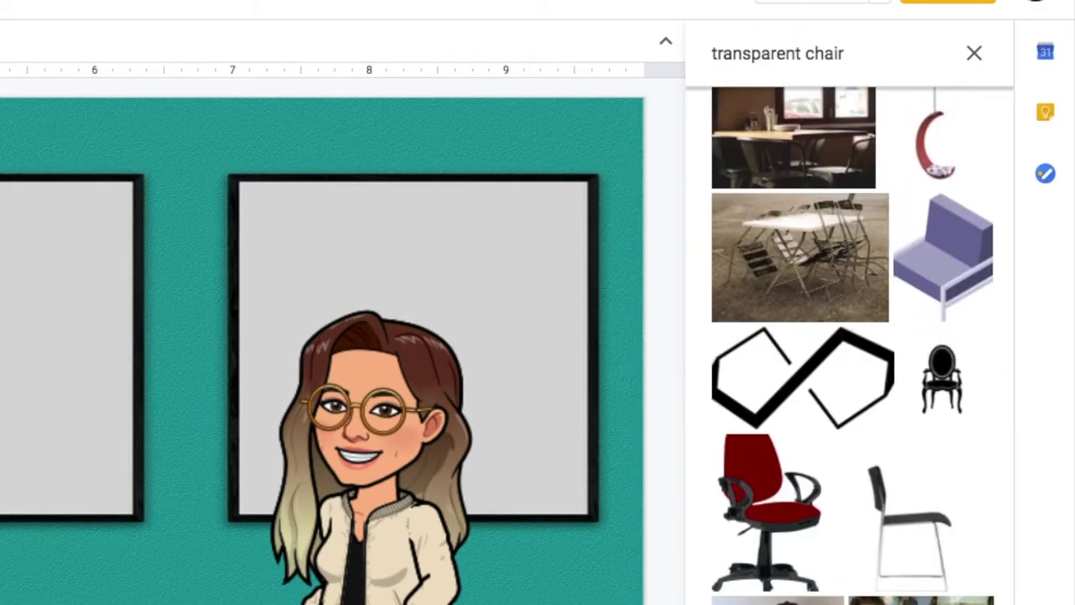
scroll(852, 378, down, 15)
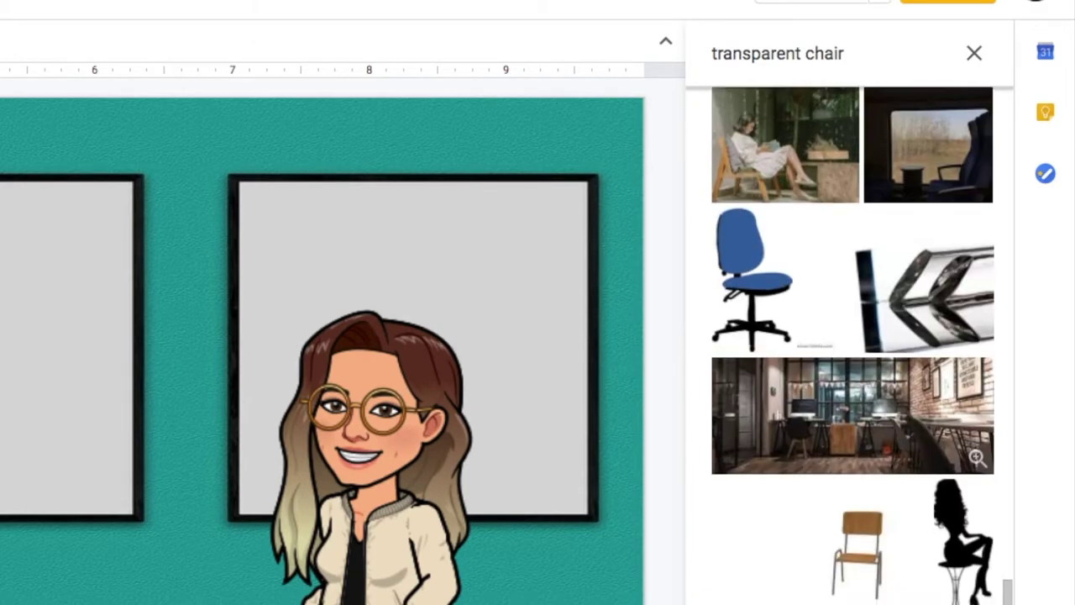
scroll(852, 344, down, 15)
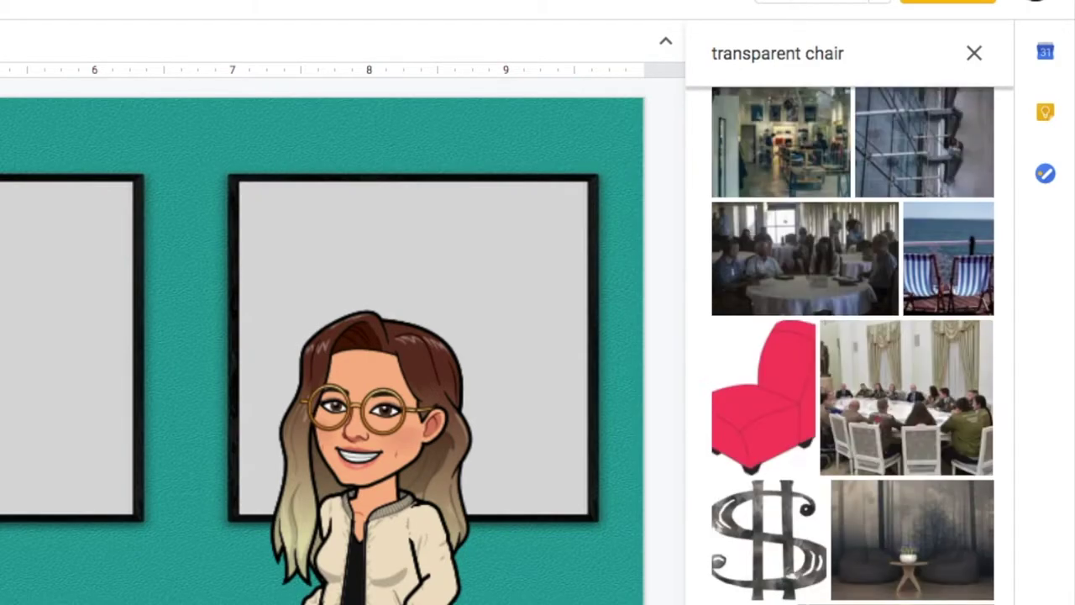
scroll(852, 345, down, 3)
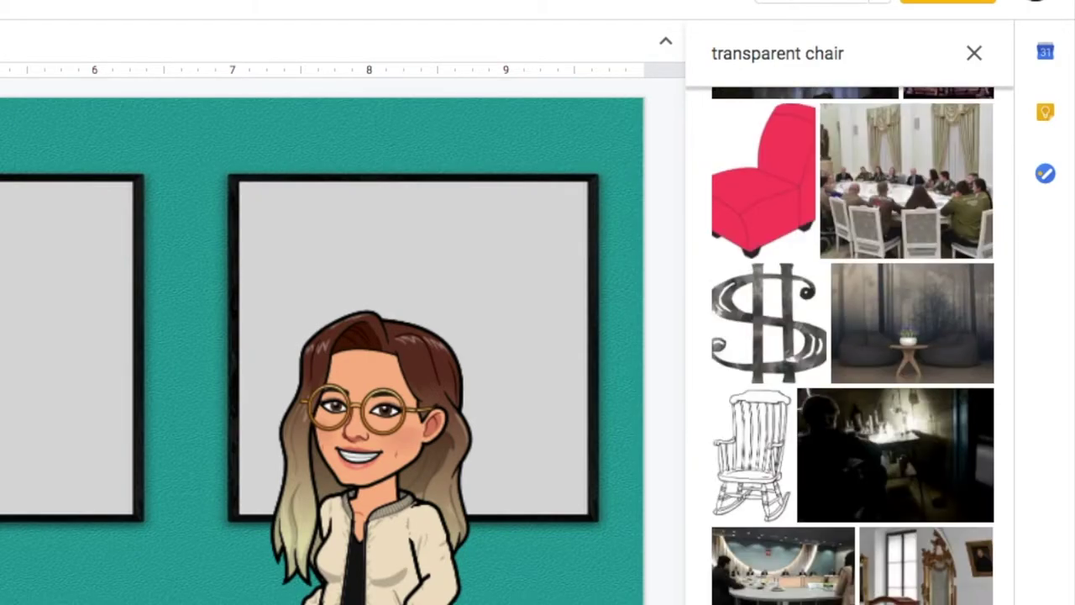
Search Google for "chair" images in a new browser tab.
key(ctrl+t)
text(chair)
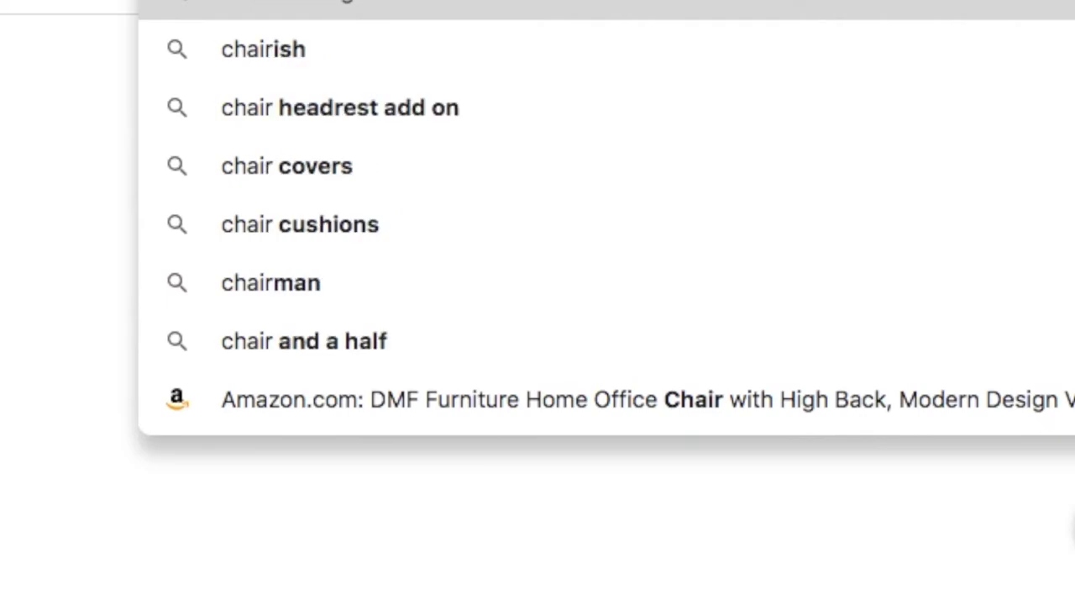
key(Return)
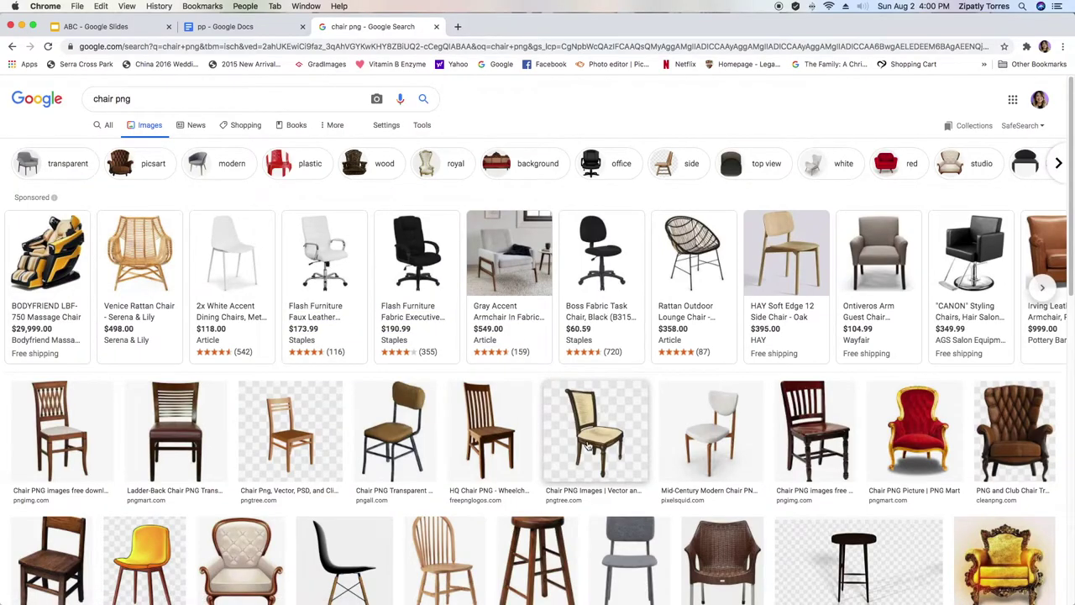
scroll(984, 462, down, 1)
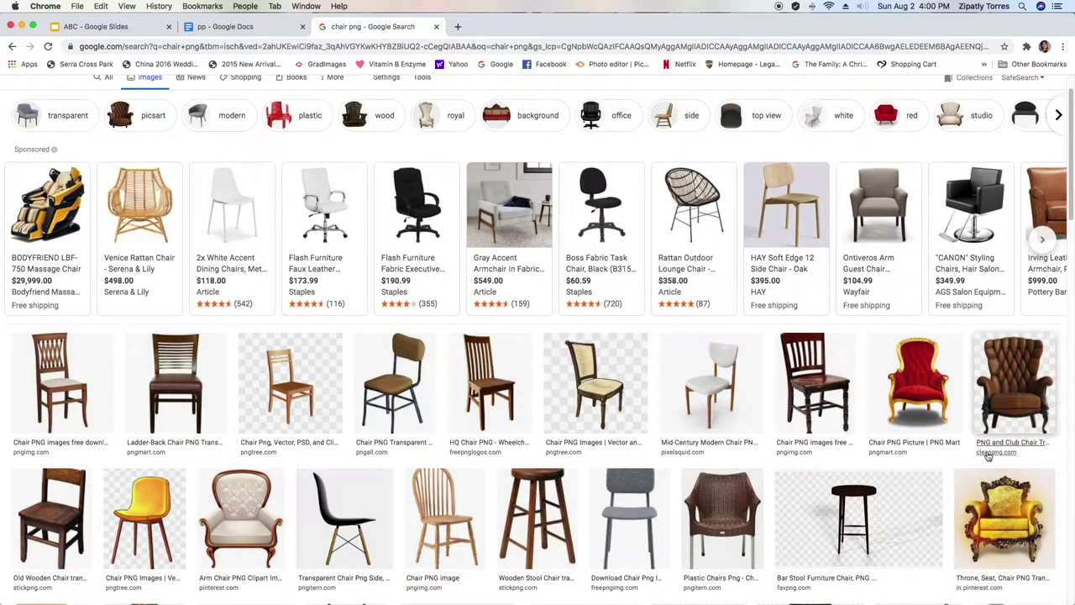
scroll(984, 458, down, 4)
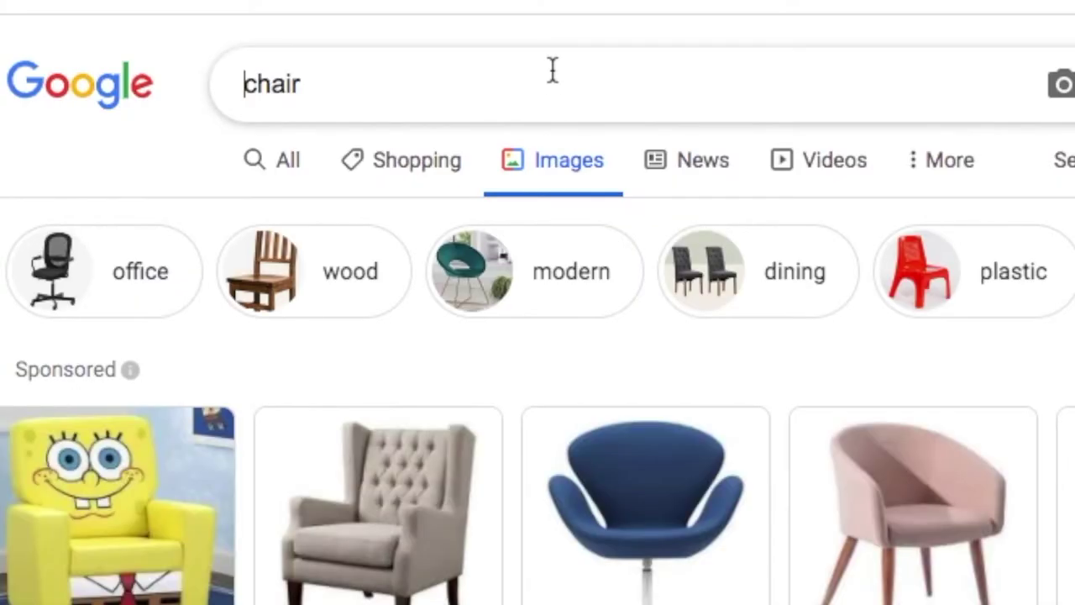
Refine the Google image search to "chair png".
click(578, 100)
text(png)
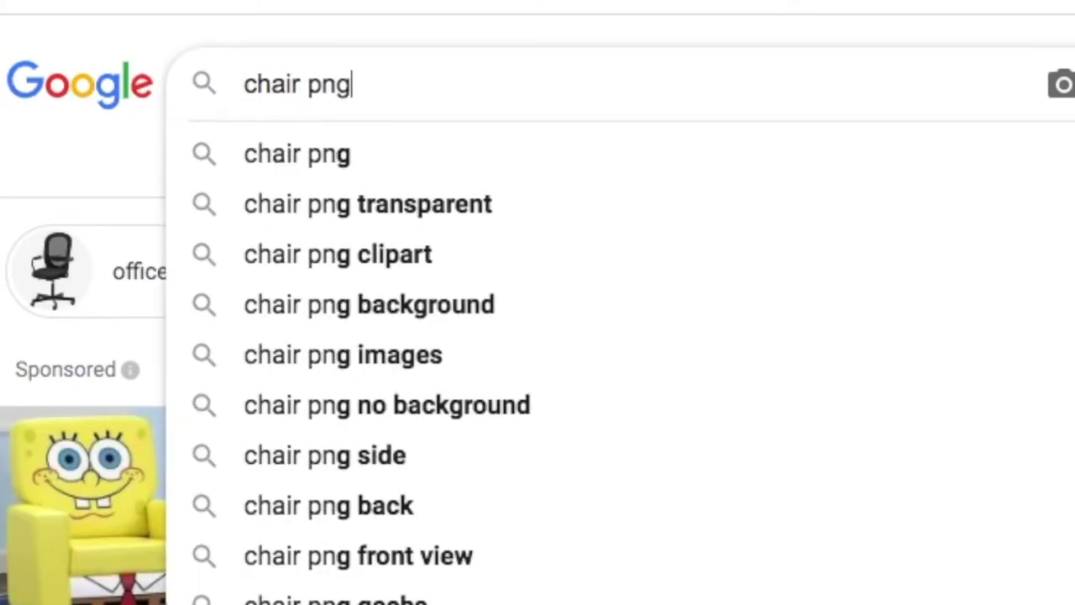
key(Return)
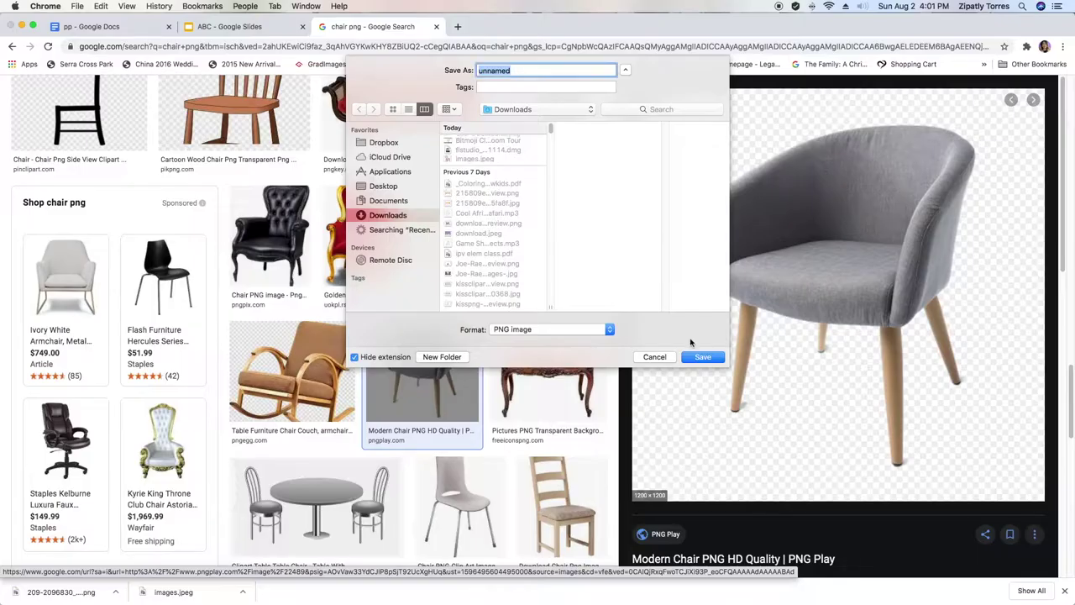
Save the grey modern chair PNG as "unnamed" and download the computer desk PNG from the image results.
key(Return)
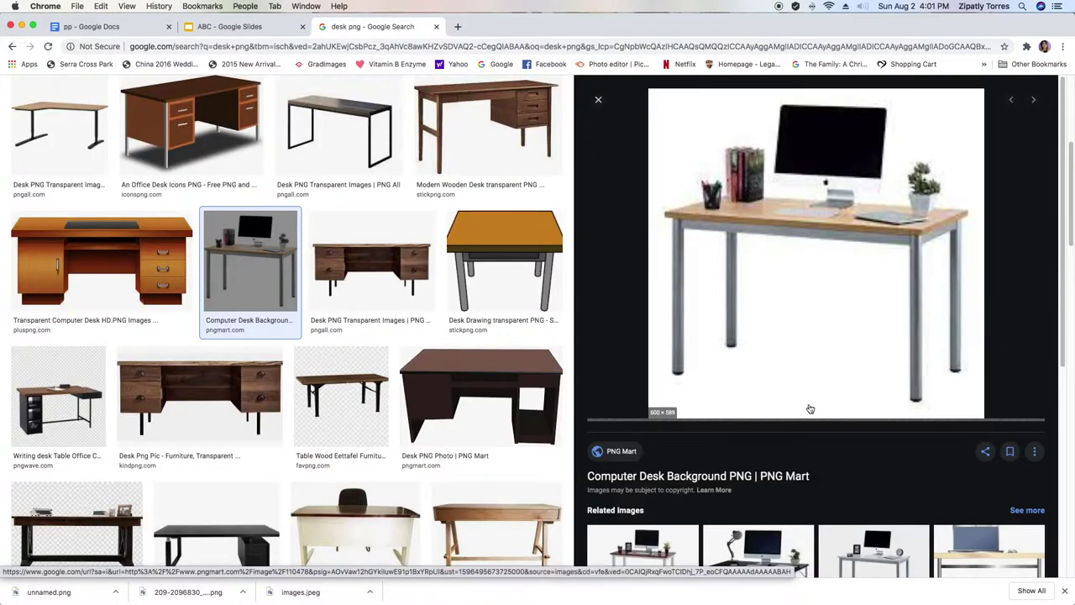
right_click(817, 191)
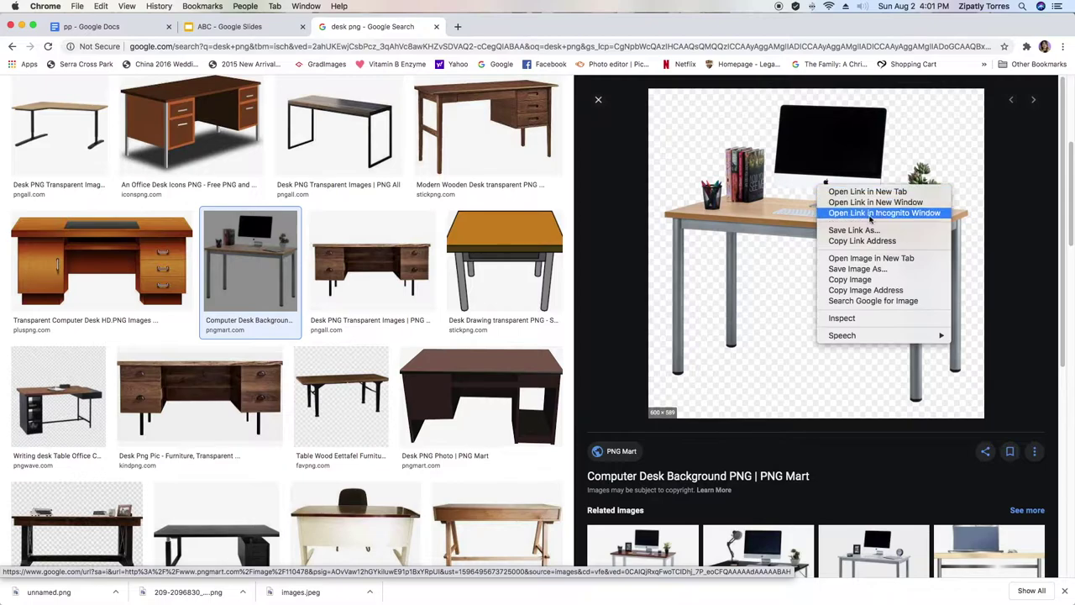
click(895, 270)
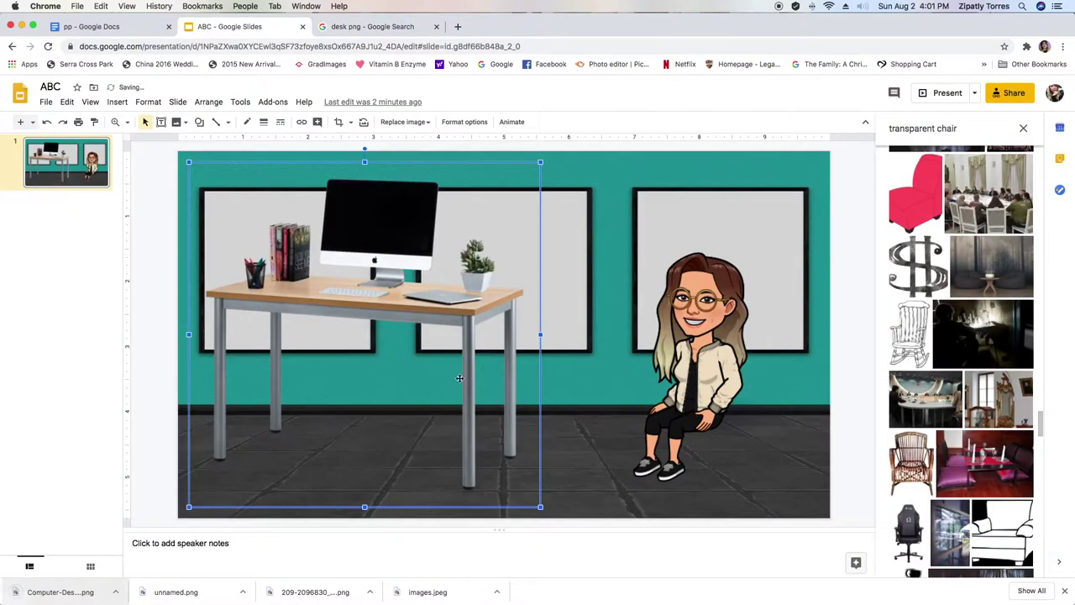
Shrink the computer desk image and place it in front of the right wall frame, beside the avatar.
drag(540, 161, 418, 281)
drag(362, 374, 724, 395)
drag(697, 353, 489, 351)
drag(771, 374, 832, 353)
Send the desk image to the back and shift the avatar left so it sits beside the desk.
right_click(798, 353)
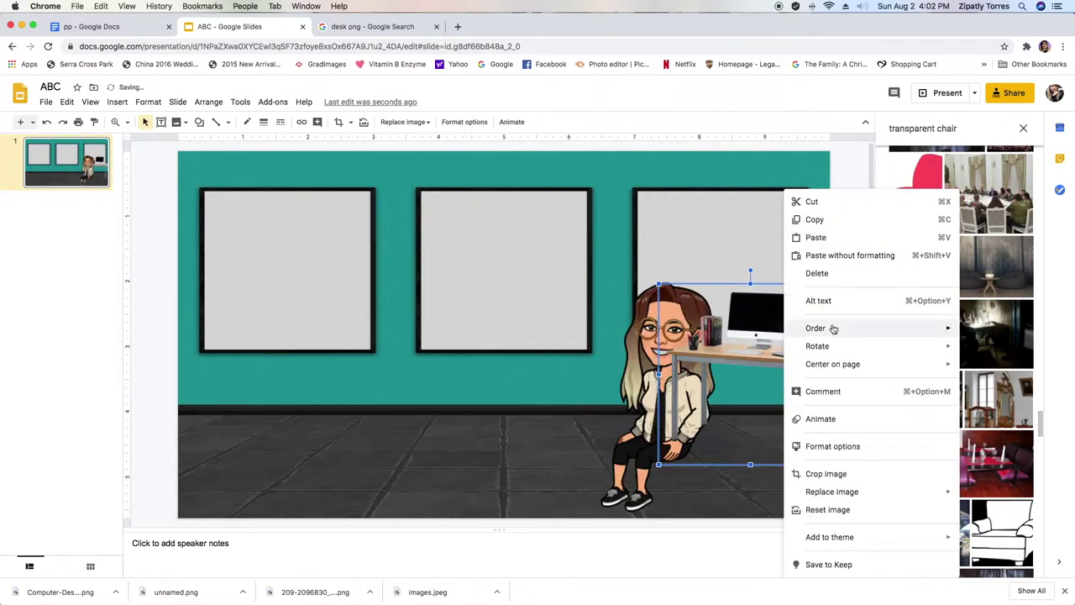
mouse_move(831, 328)
click(697, 384)
click(484, 440)
drag(483, 440, 437, 440)
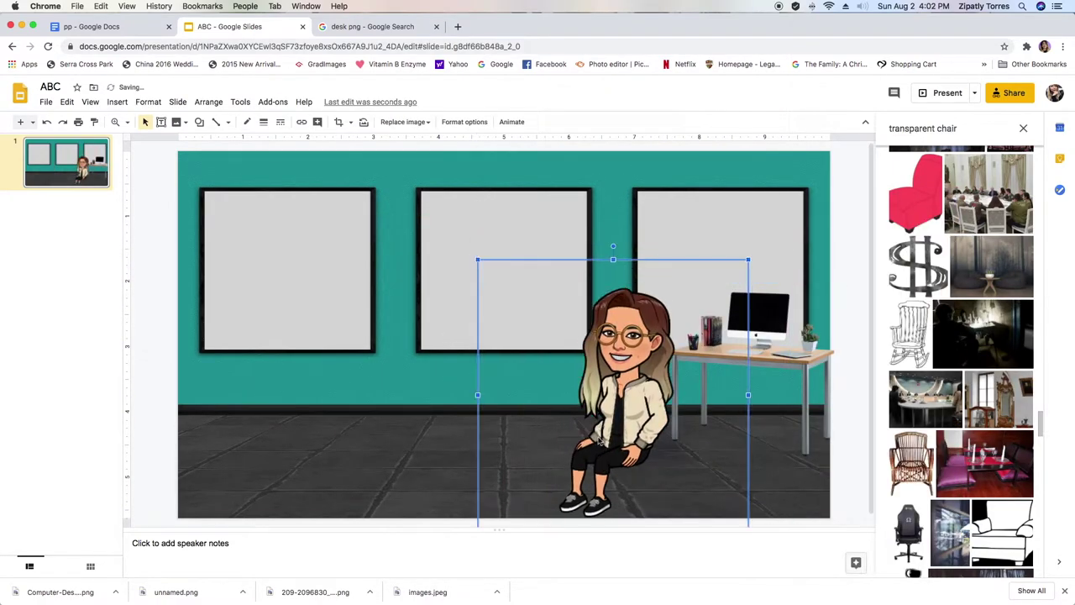
click(425, 444)
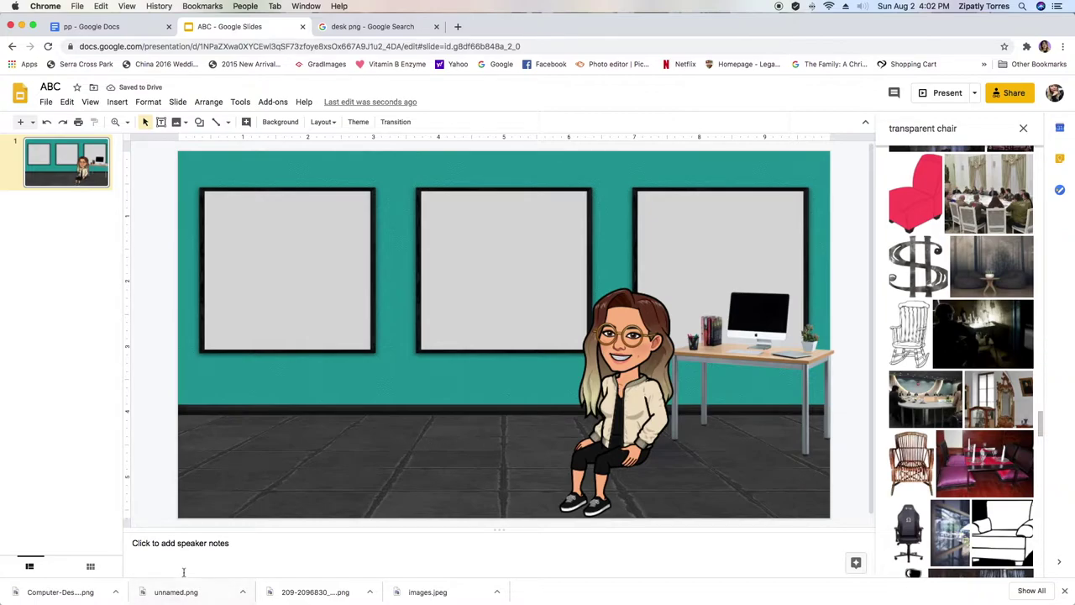
Add the grey chair image at the avatar's position and adjust the layer order so the avatar sits in front of it.
key(super+v)
drag(262, 296, 550, 370)
right_click(550, 369)
mouse_move(639, 328)
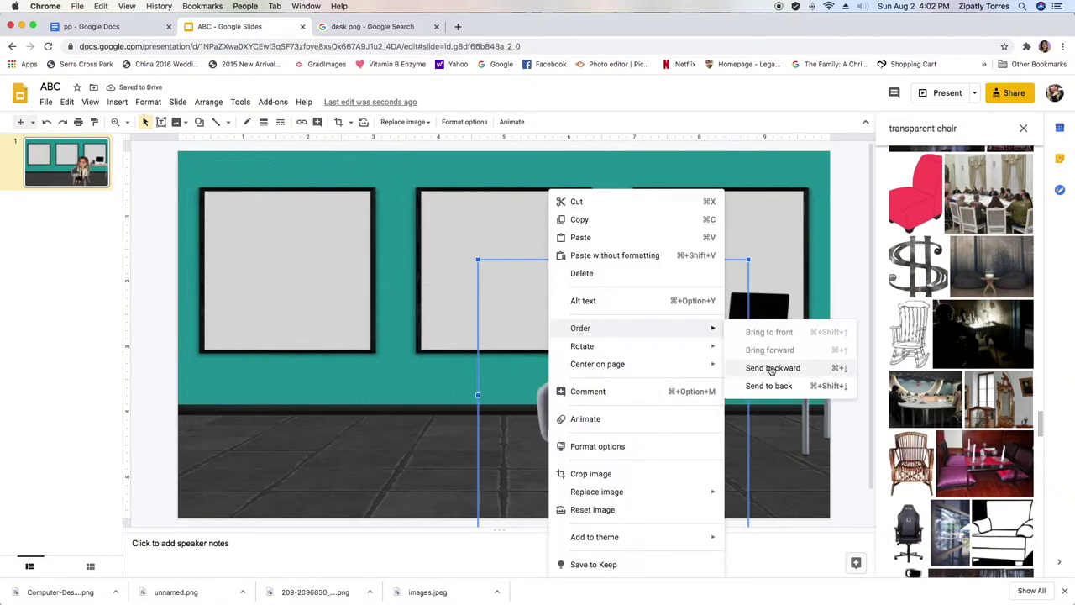
click(771, 370)
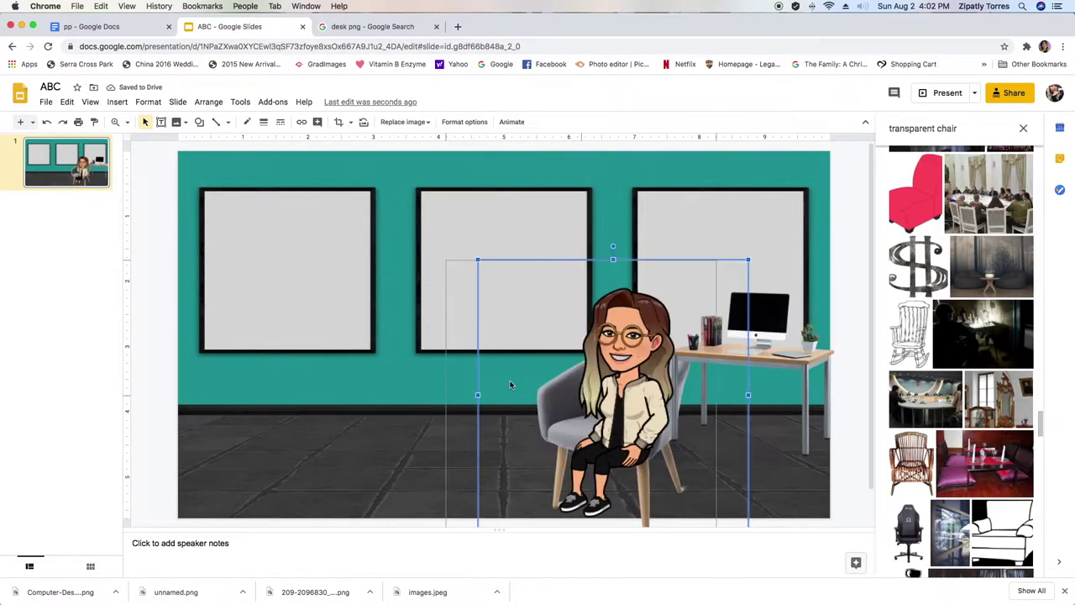
Move the avatar left, clear of the grey chair, and bring the chair one layer forward.
drag(510, 385, 309, 361)
click(612, 395)
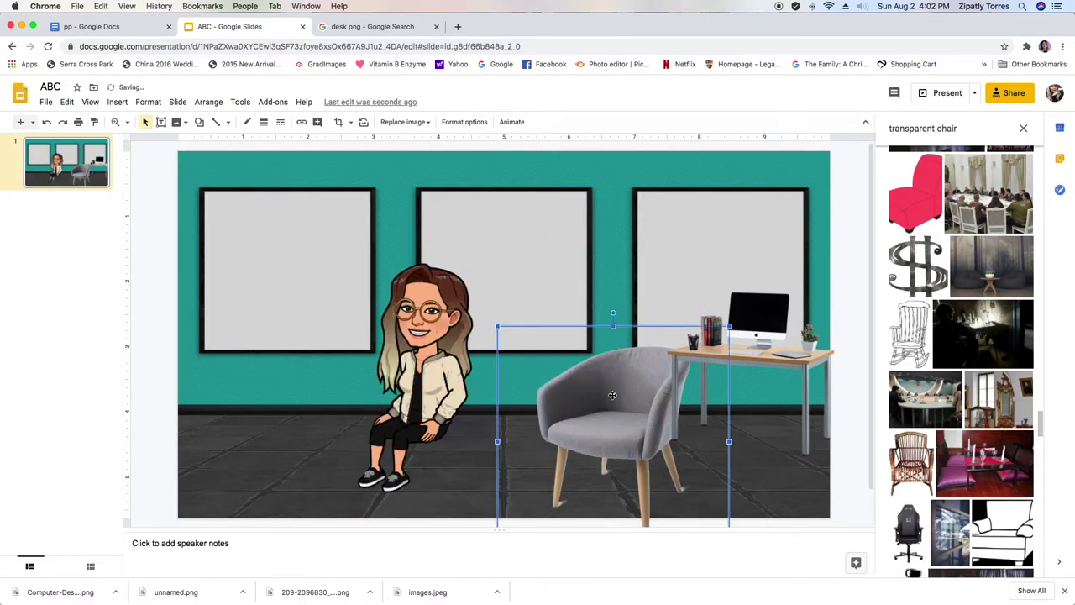
right_click(611, 393)
mouse_move(780, 329)
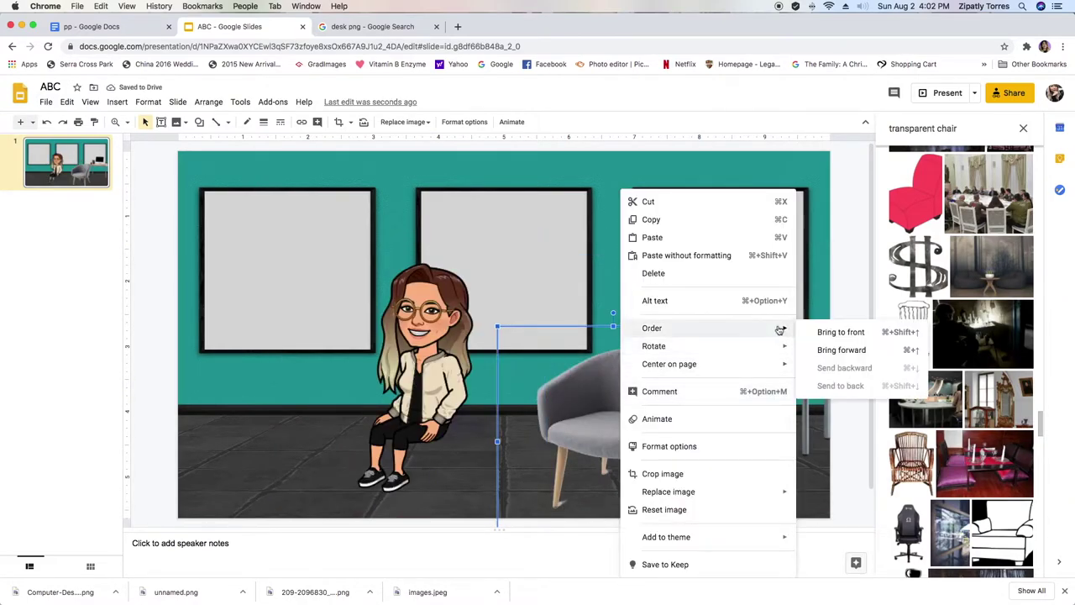
click(864, 350)
Shrink the grey chair and move it closer to the desk.
drag(609, 416, 624, 414)
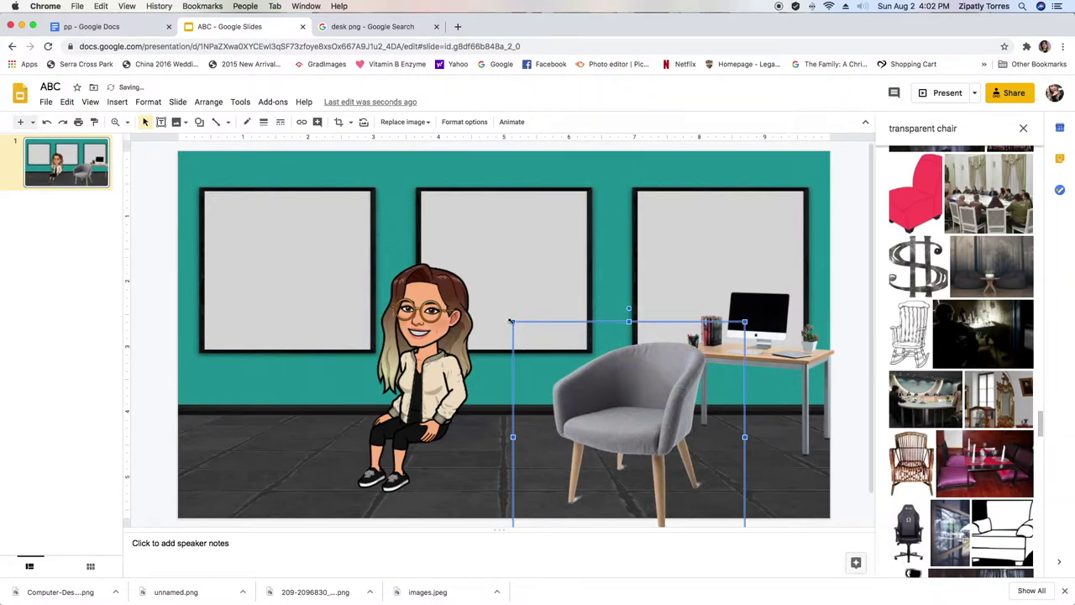
drag(511, 320, 549, 358)
drag(609, 420, 644, 417)
Send the grey chair one layer backward.
right_click(644, 417)
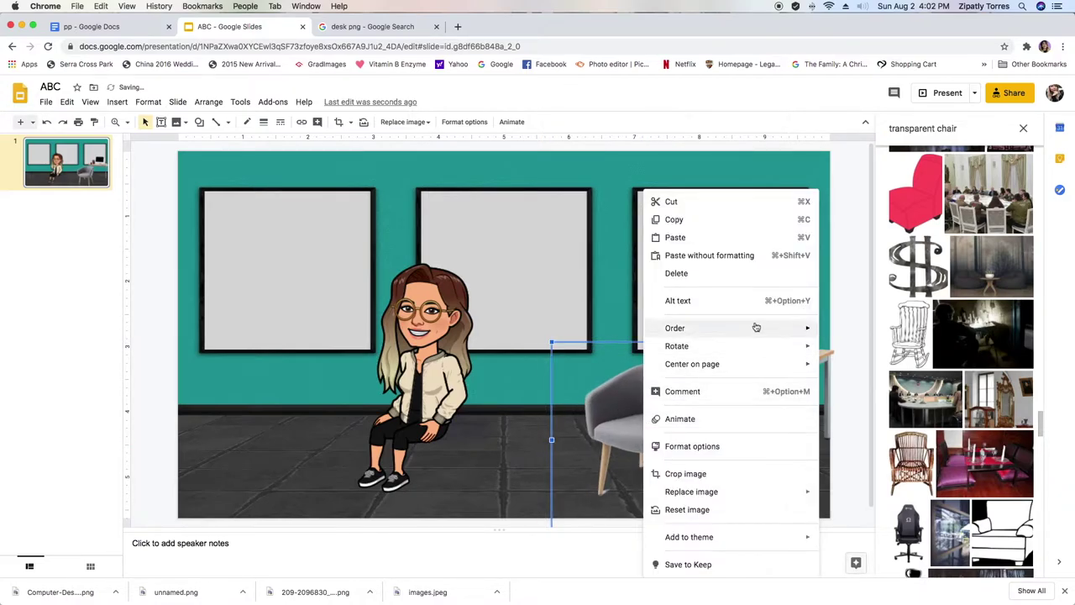
mouse_move(798, 328)
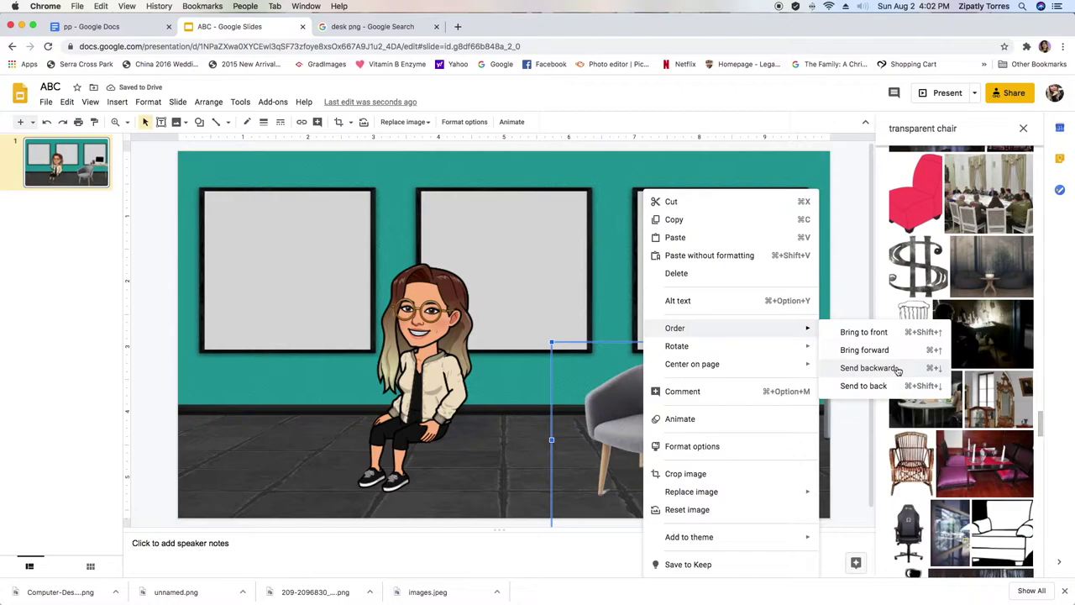
click(897, 369)
Send the desk image to the back so the chair stands in front of it.
click(780, 377)
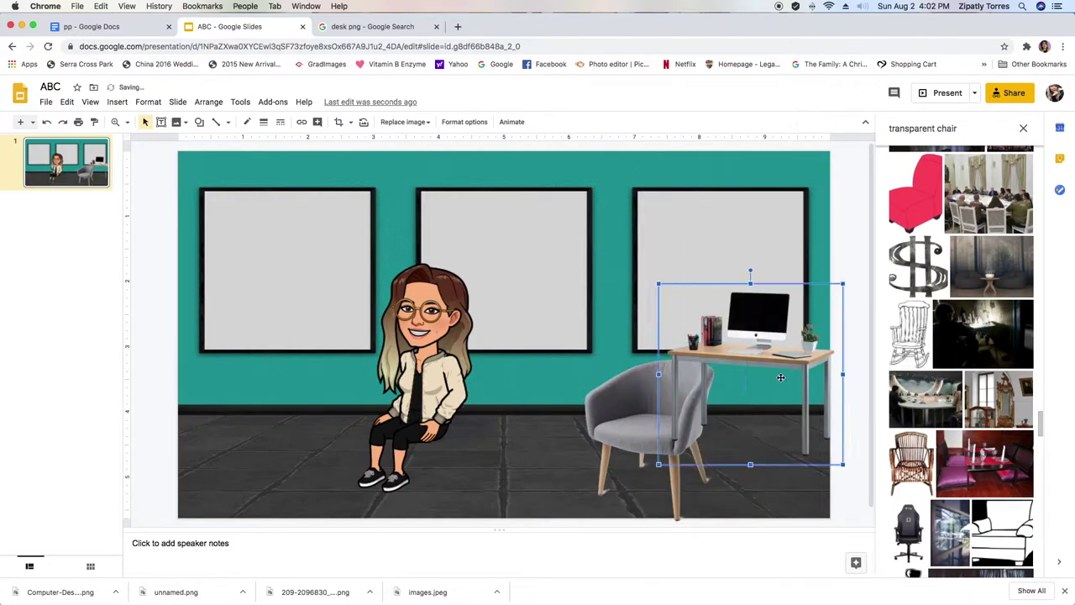
right_click(804, 361)
mouse_move(833, 330)
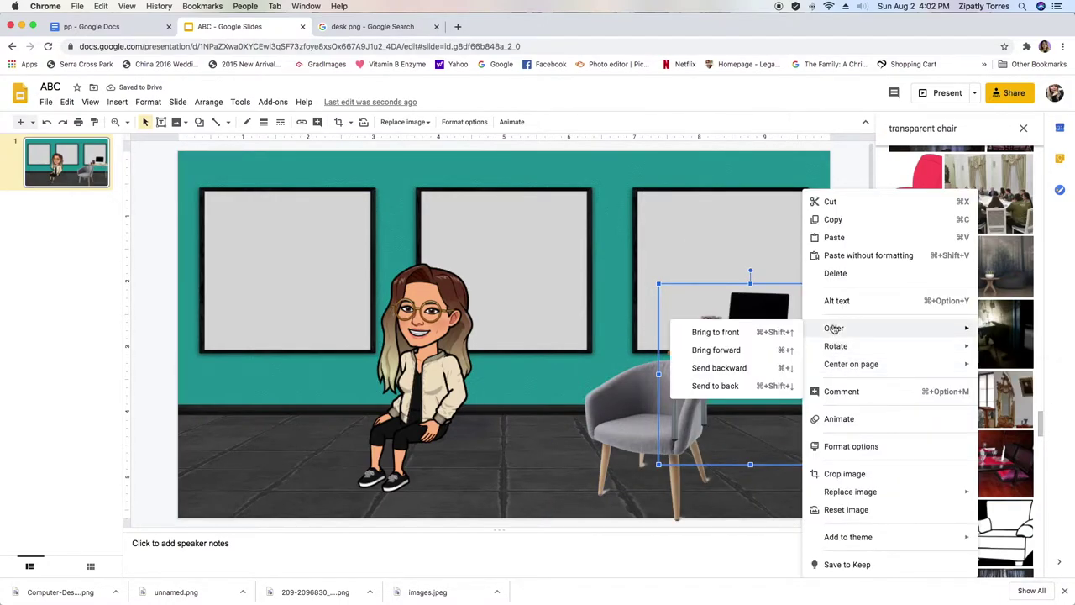
click(684, 383)
Move the avatar onto the grey chair.
click(484, 445)
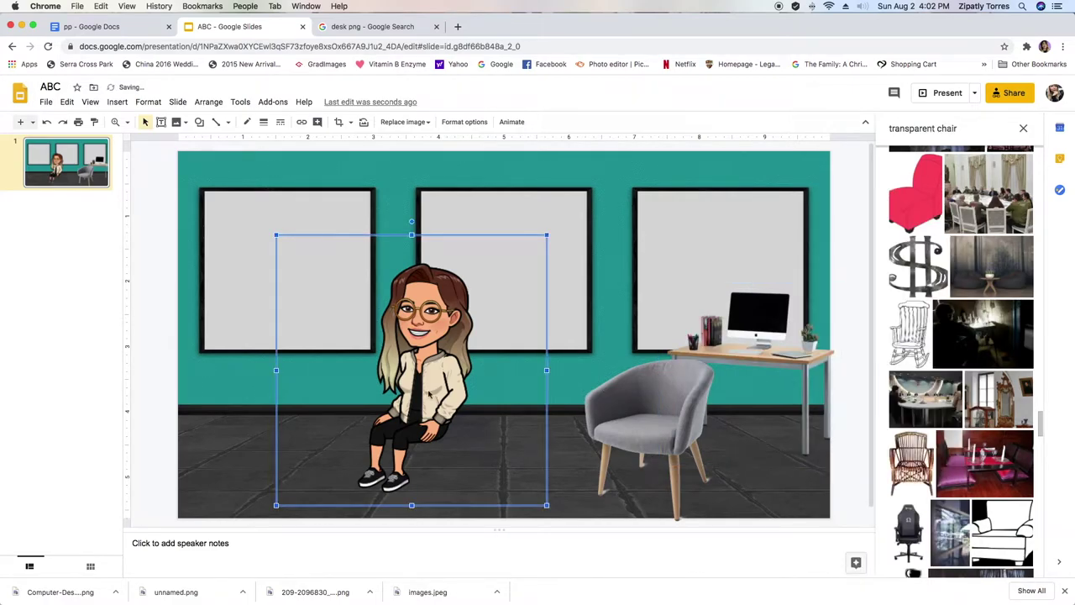
drag(429, 394, 622, 404)
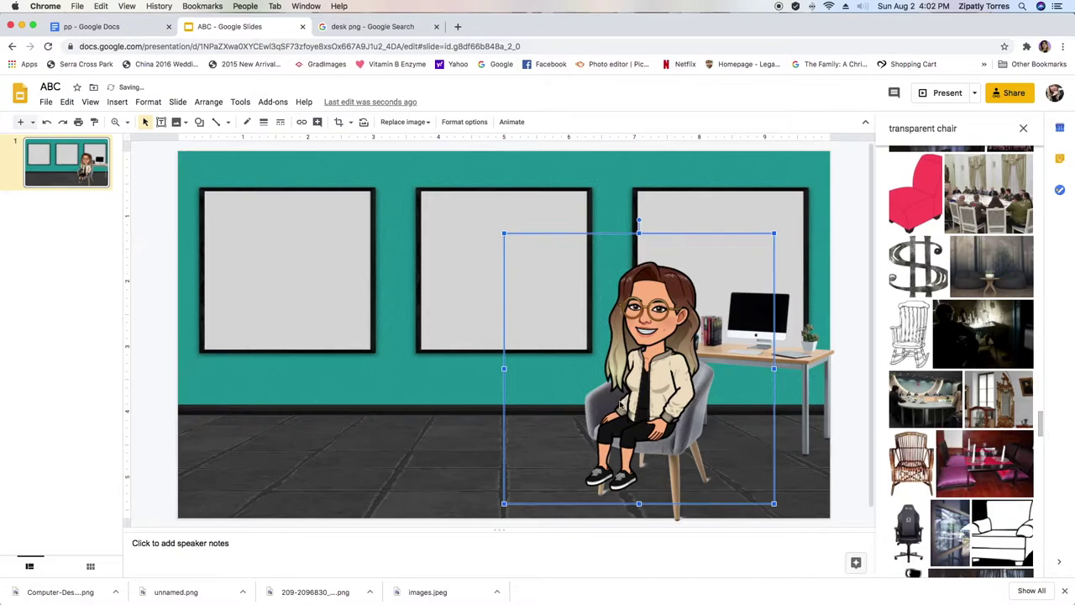
click(406, 488)
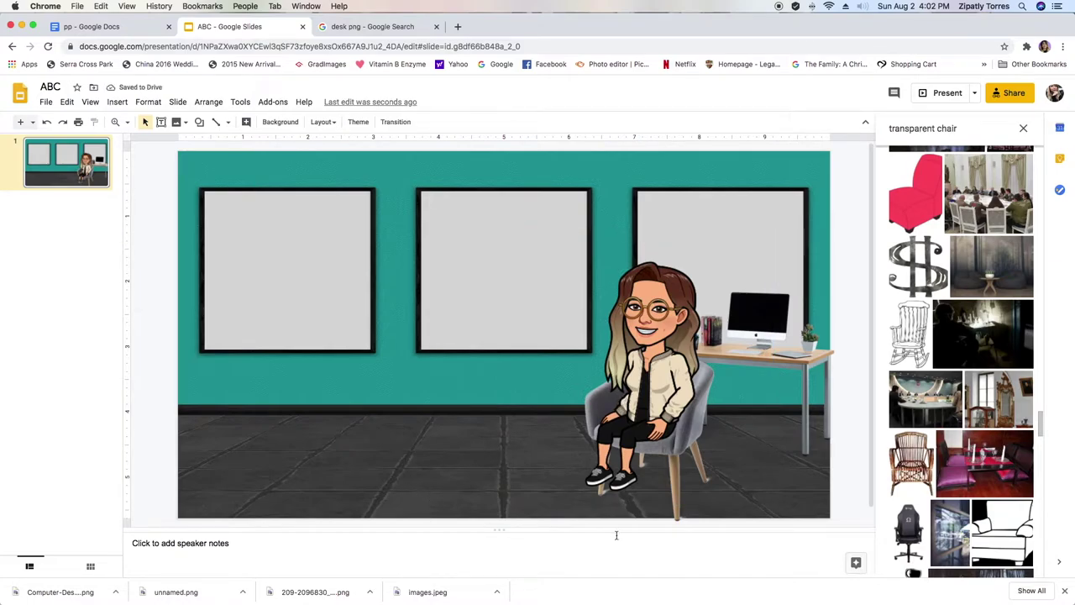
Shrink the avatar and move it off the chair to below the middle wall frame.
click(681, 498)
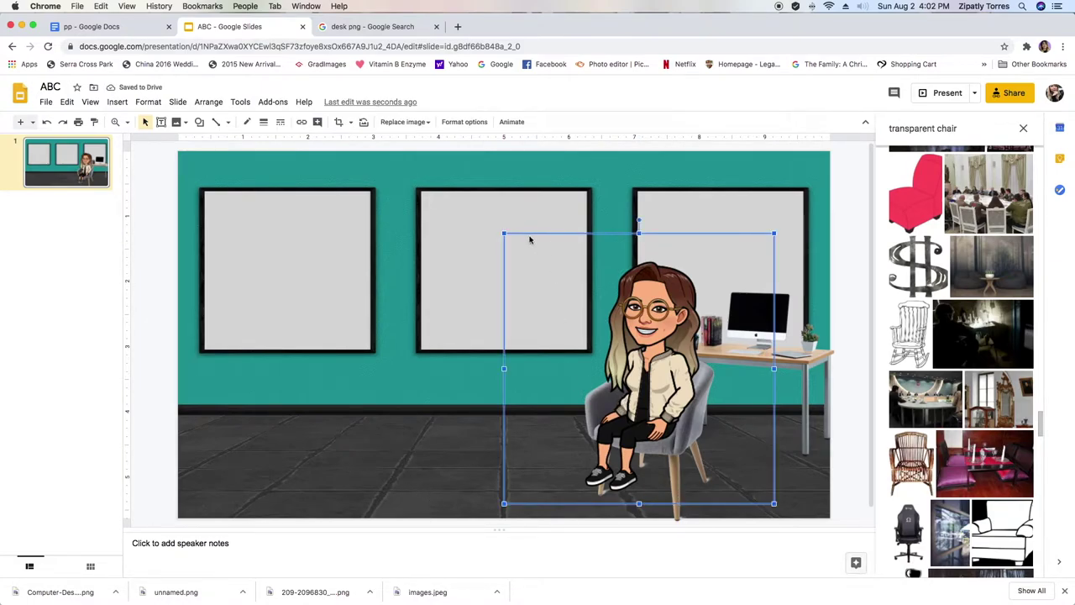
drag(506, 236, 528, 259)
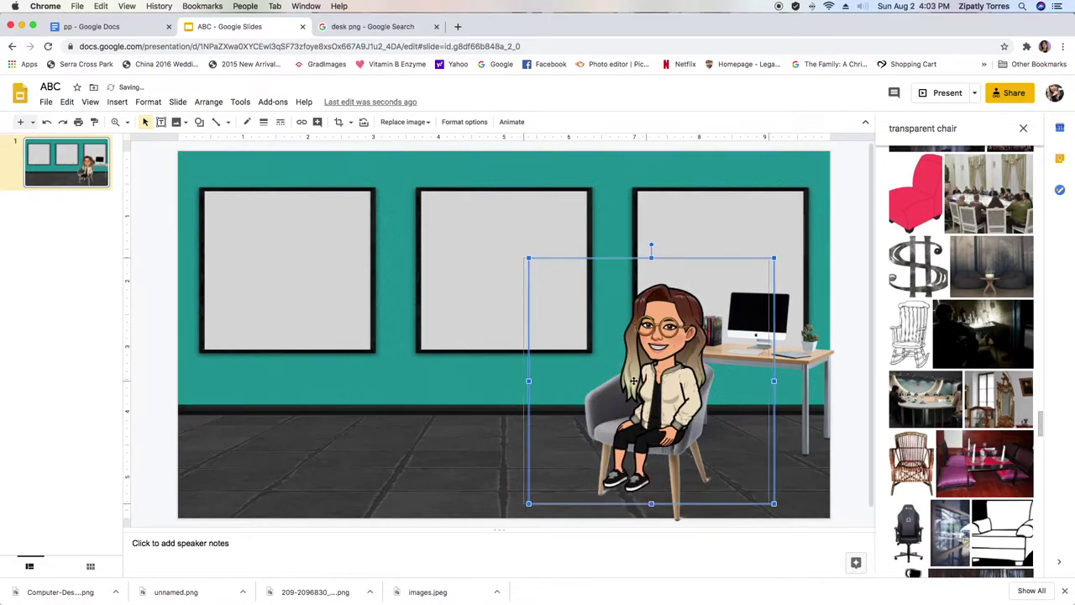
drag(645, 384, 463, 362)
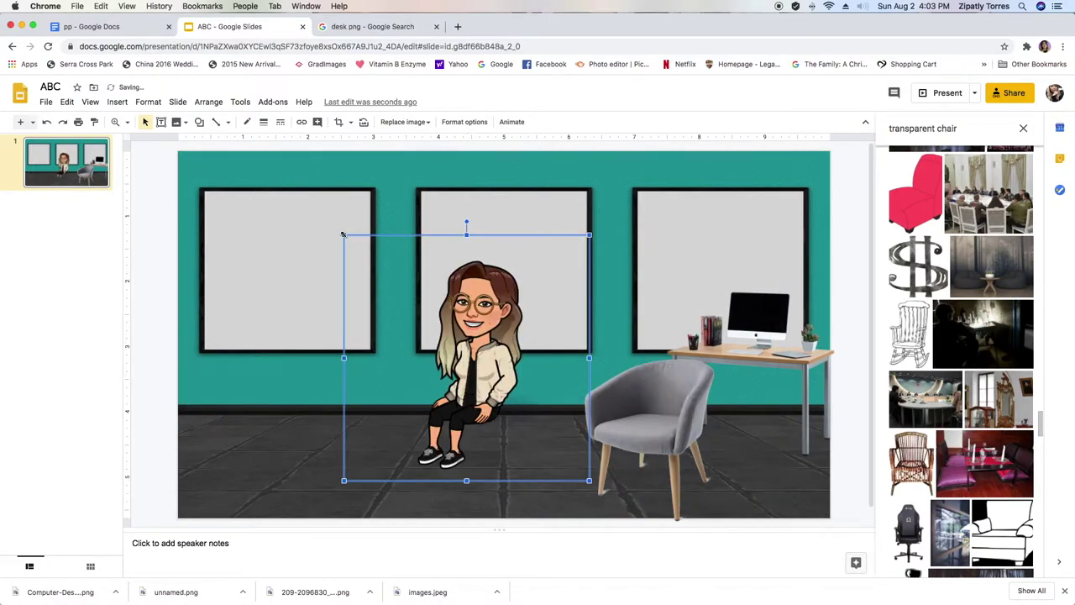
mouse_move(343, 235)
mouse_down()
mouse_move(336, 228)
mouse_move(373, 253)
mouse_move(356, 244)
mouse_up()
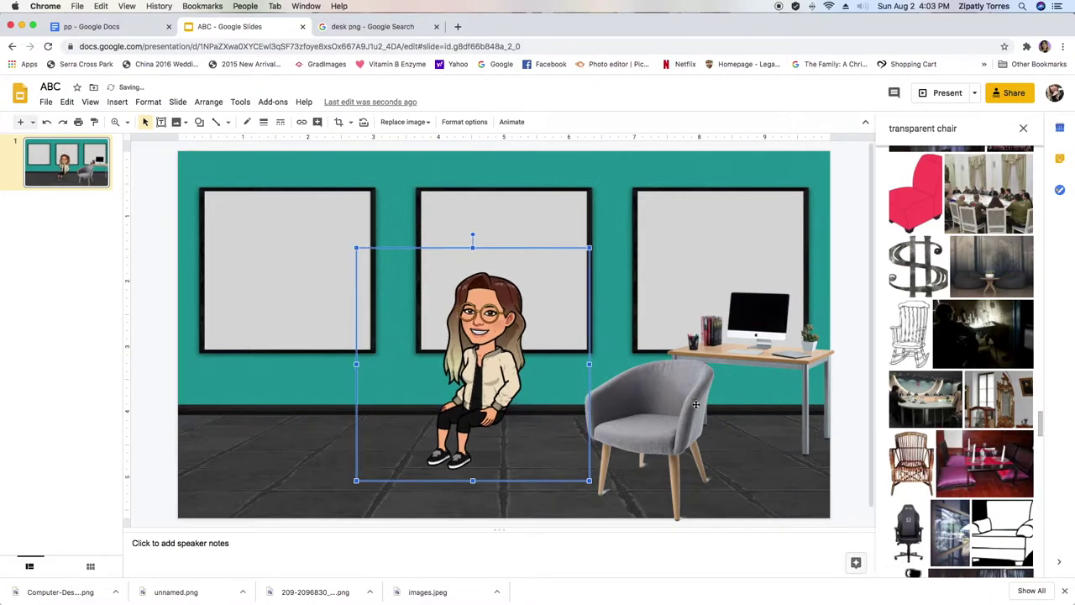
Make the grey chair slightly smaller.
click(587, 348)
click(548, 341)
click(687, 420)
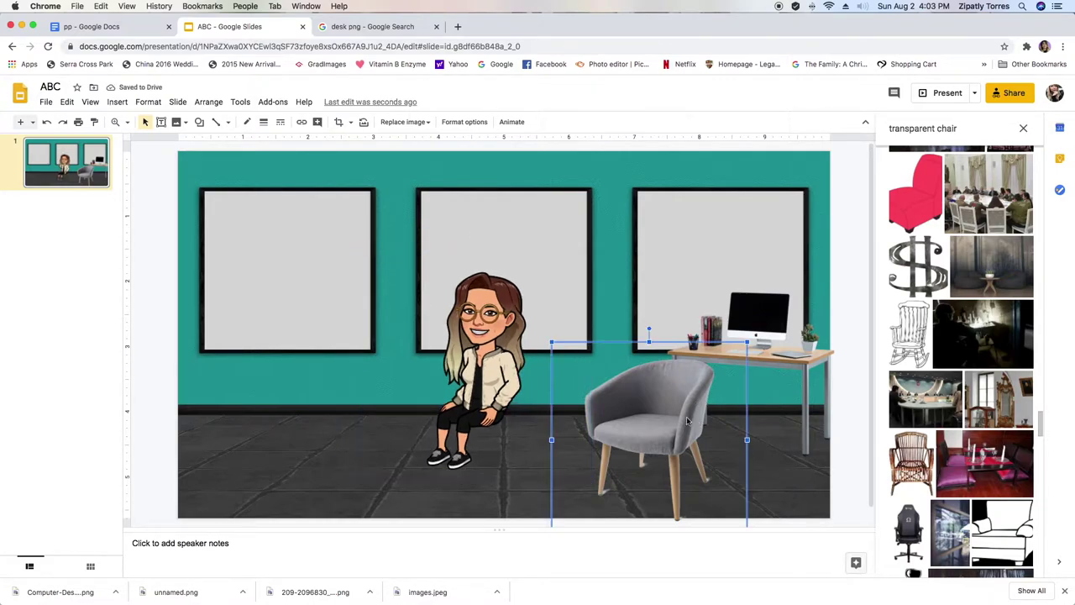
drag(552, 342, 563, 361)
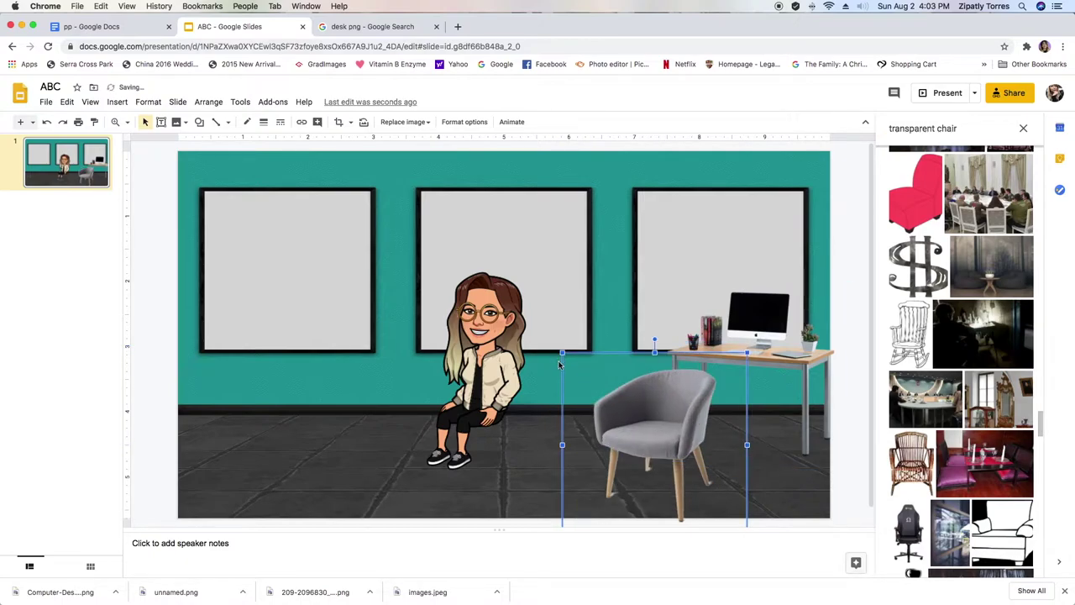
Seat the avatar back on the resized chair and enlarge it slightly to fit.
click(484, 378)
drag(484, 378, 655, 398)
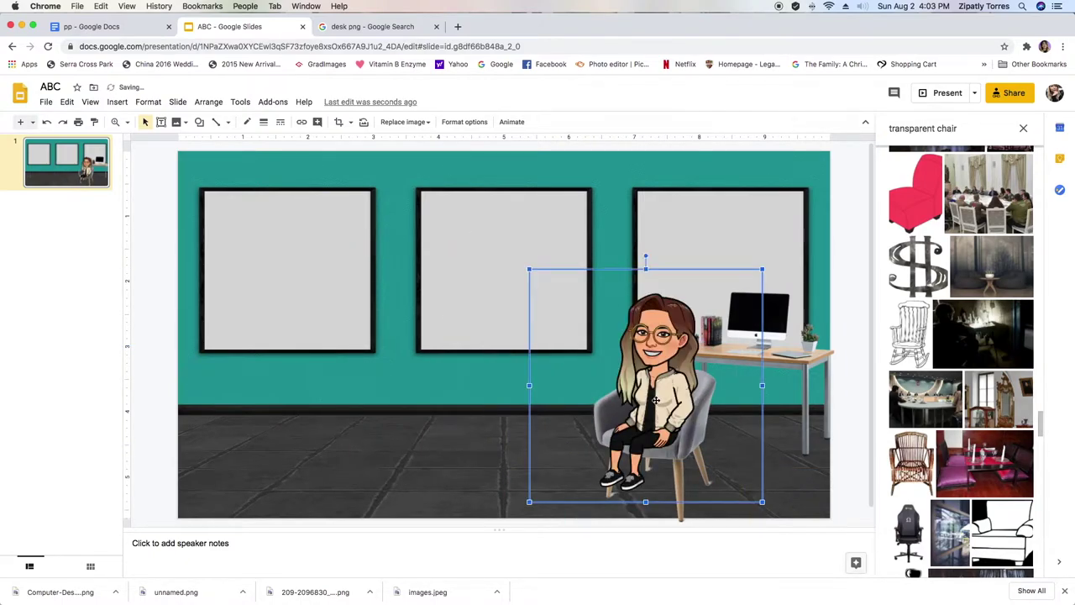
click(442, 526)
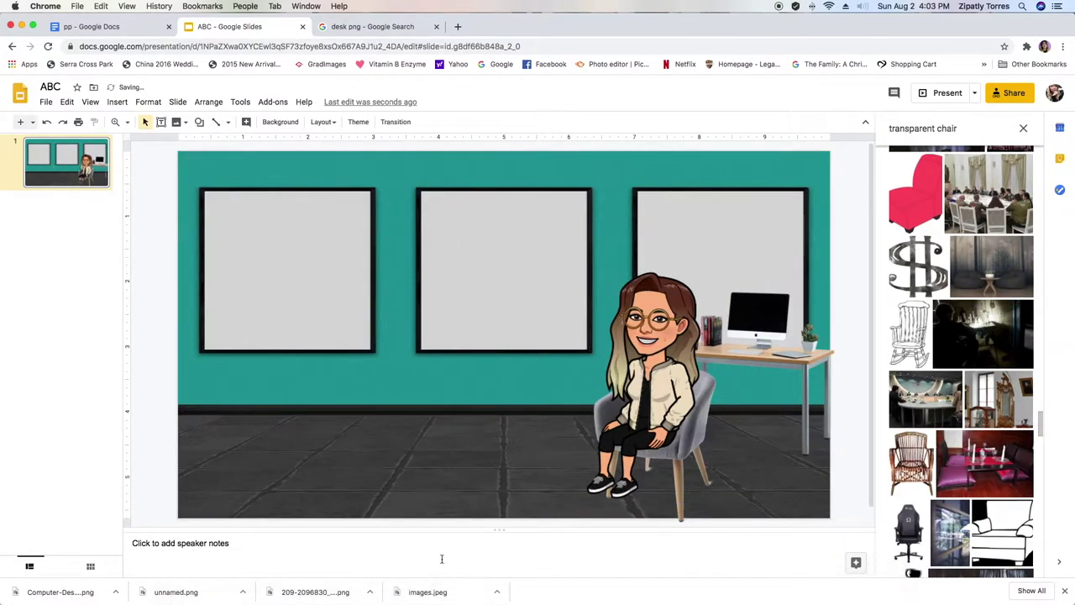
Try the downloaded pink armchair, images.jpeg, near the slide's left edge and delete it.
drag(424, 593, 432, 379)
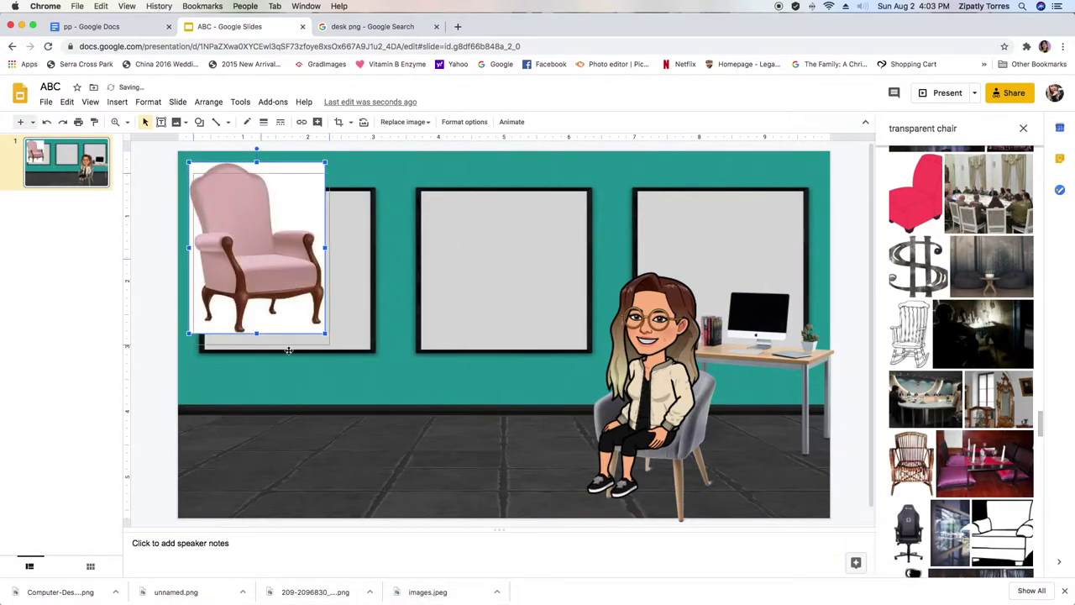
drag(288, 350, 235, 402)
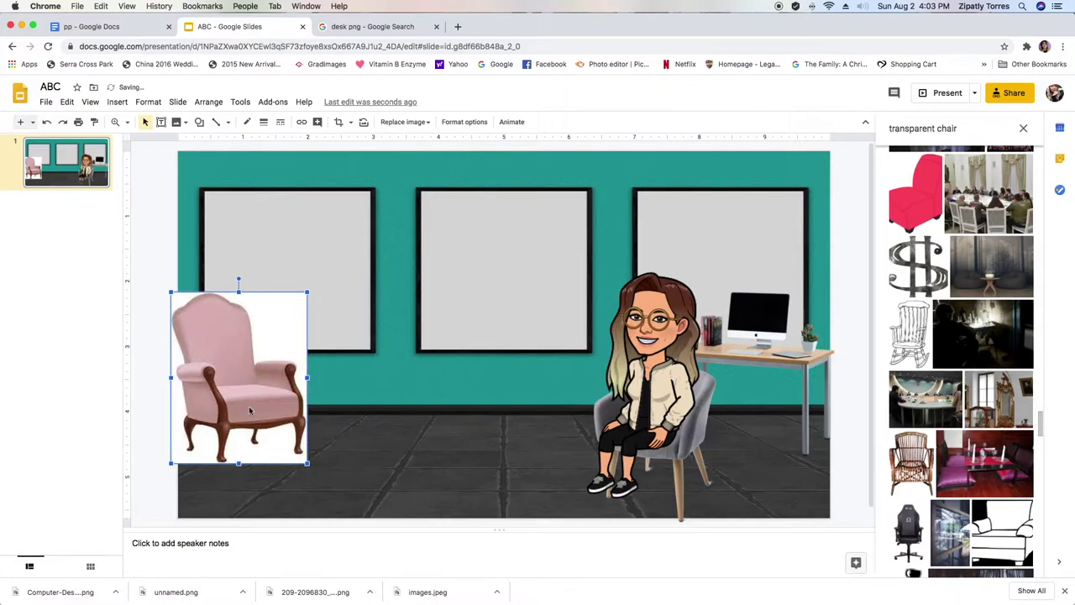
key(Delete)
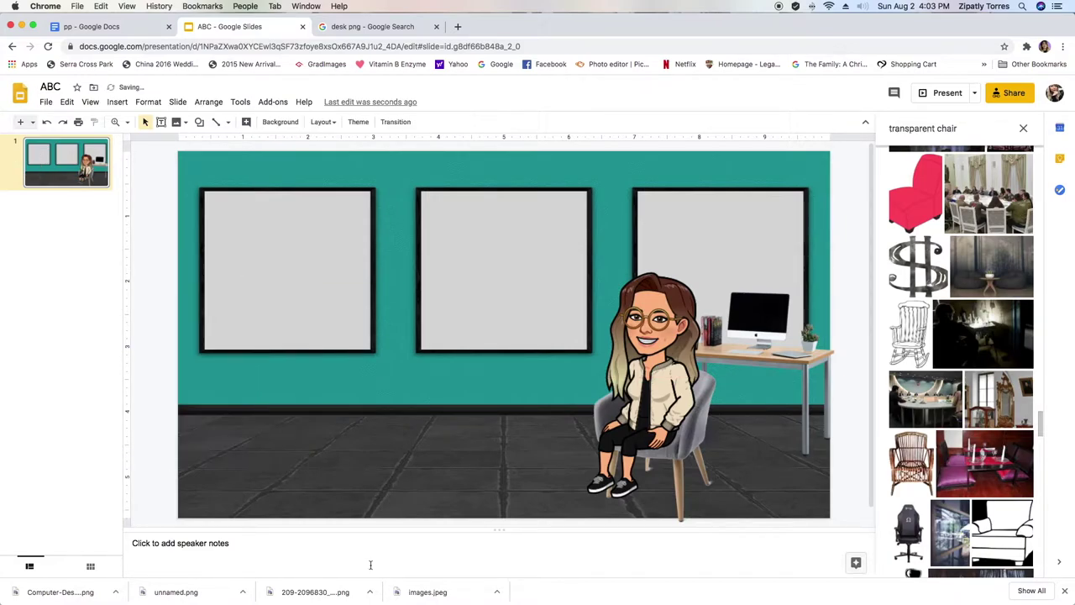
Try the downloaded teal armchair PNG on the left part of the slide and delete it.
drag(368, 591, 350, 480)
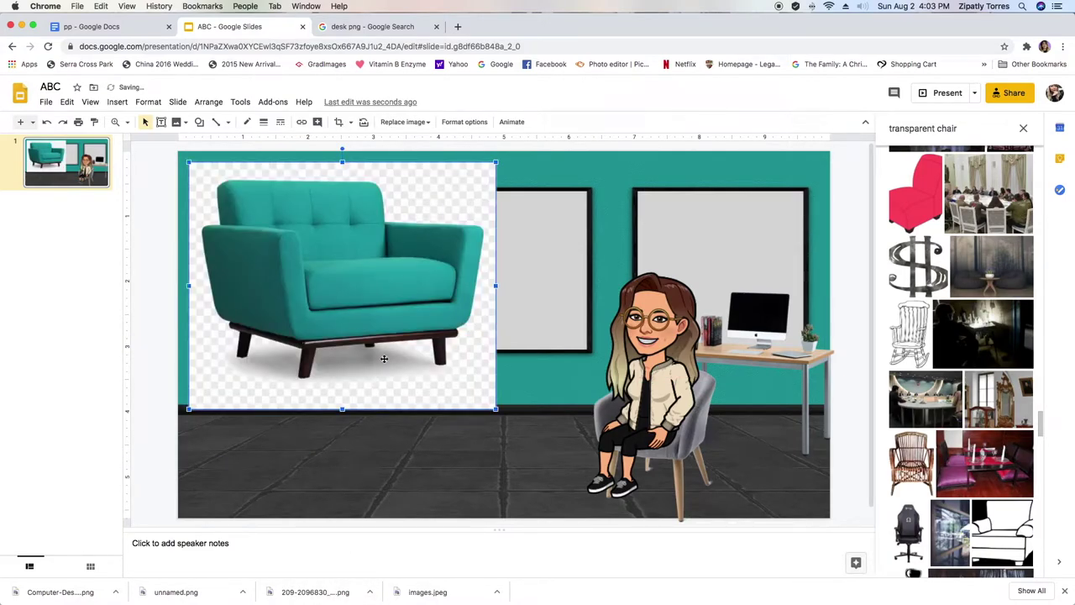
drag(384, 358, 363, 445)
key(Delete)
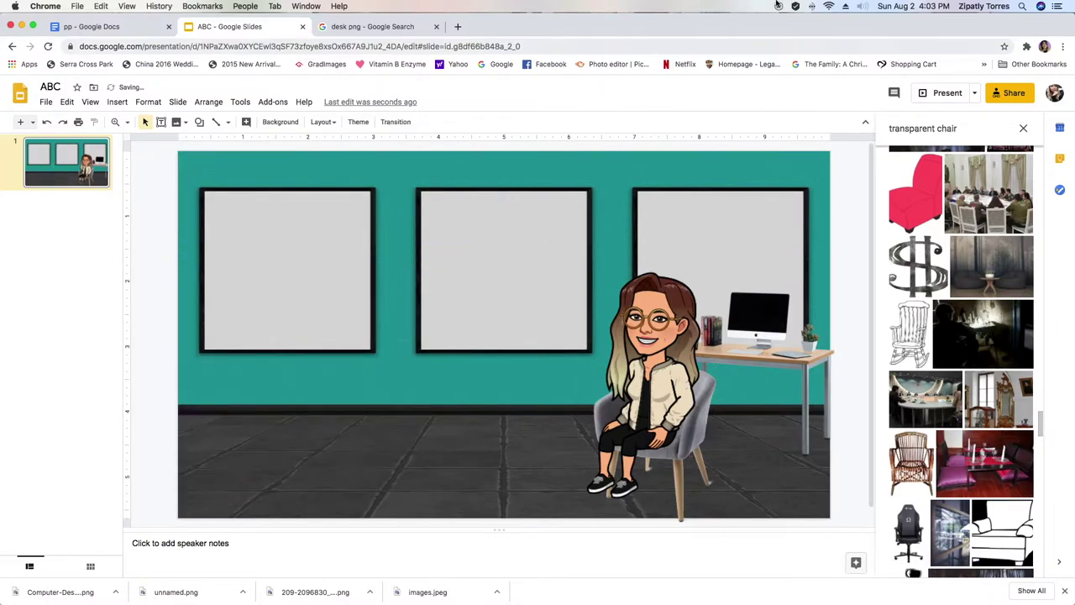
Search for "removebg" in a new browser tab and open the remove.bg website.
click(458, 26)
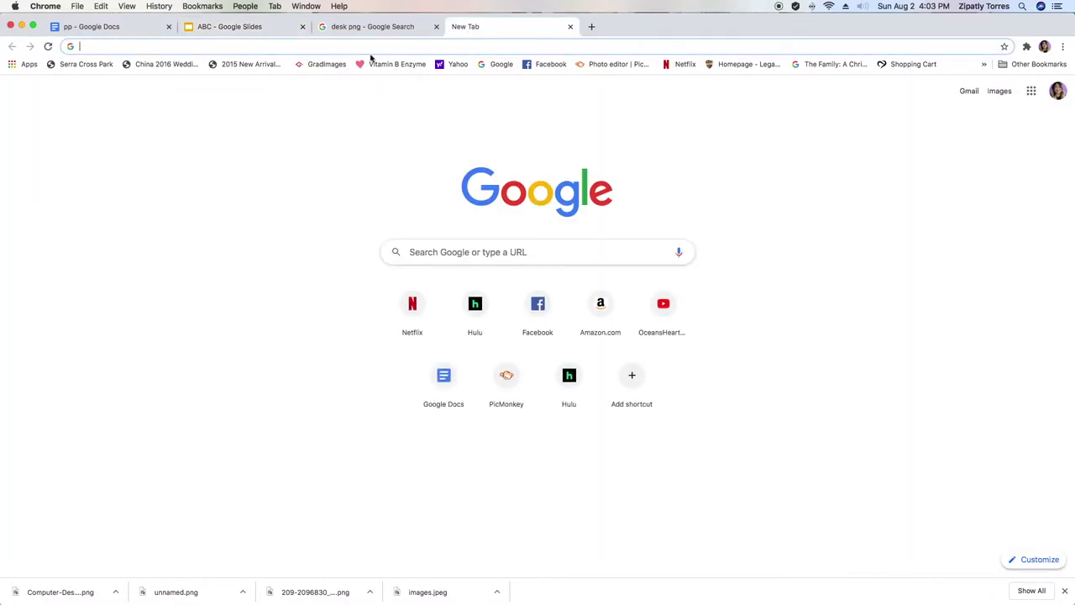
text(remove)
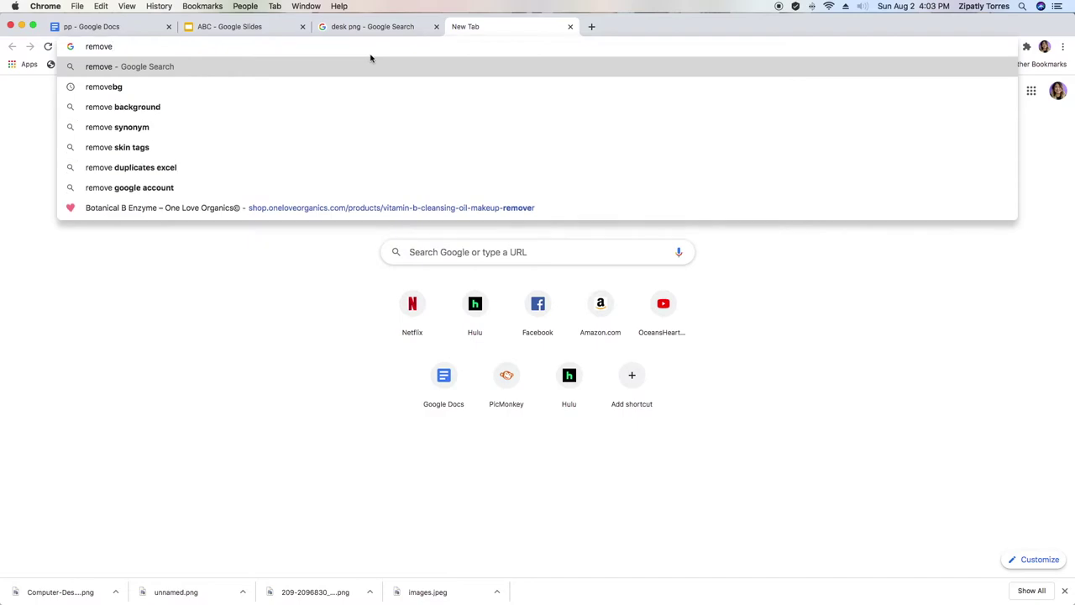
click(206, 86)
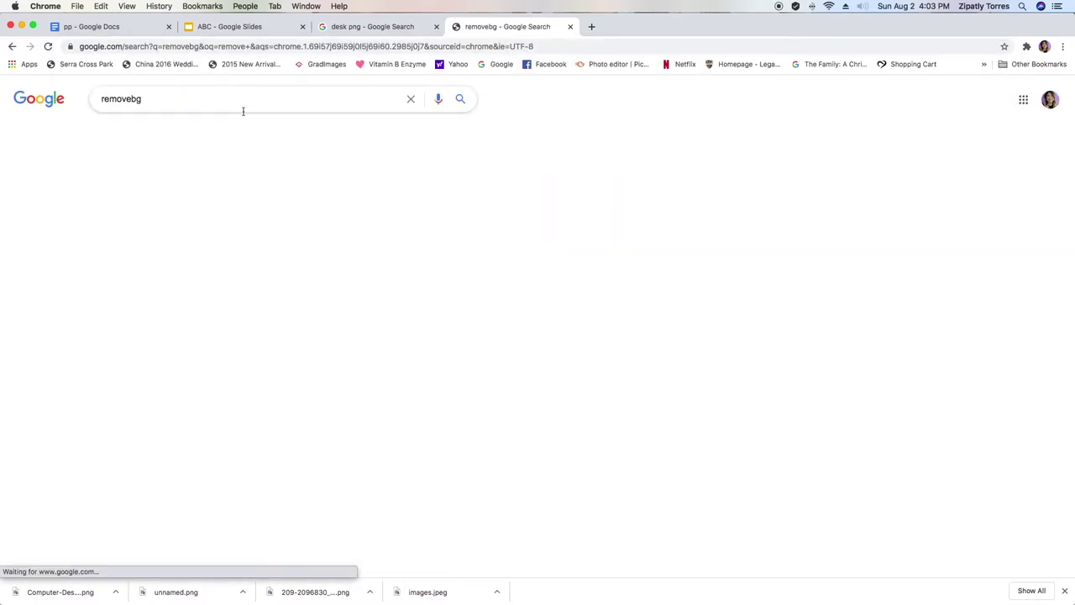
click(211, 195)
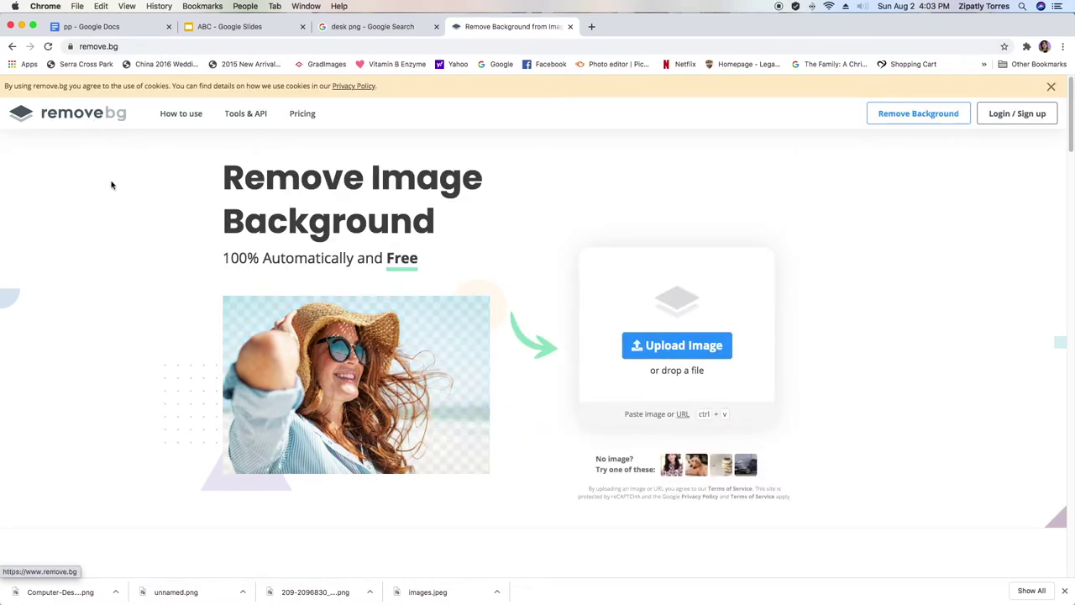
Upload the teal armchair PNG and the pink armchair images.jpeg to remove.bg to remove their backgrounds.
drag(315, 591, 619, 391)
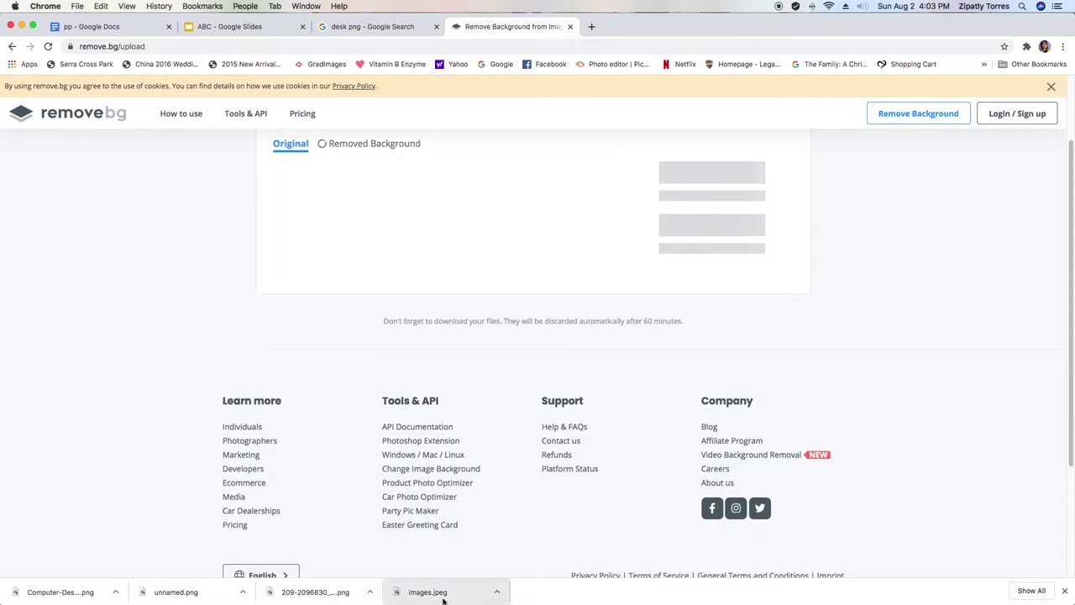
drag(443, 596, 629, 291)
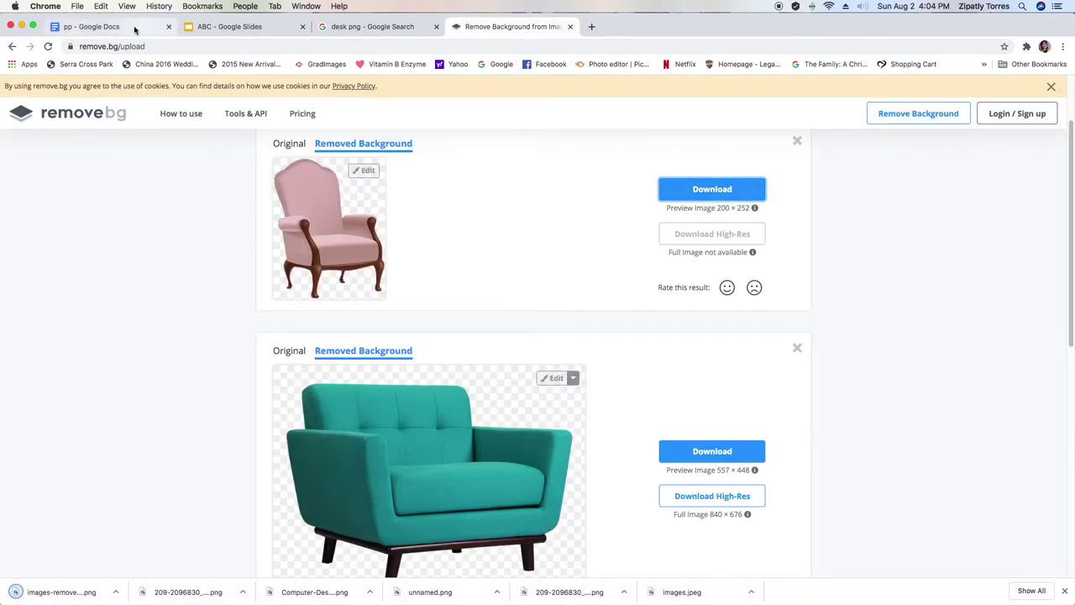
Switch to the ABC slide and try the background-free pink and teal armchairs on the left part of the room.
click(218, 27)
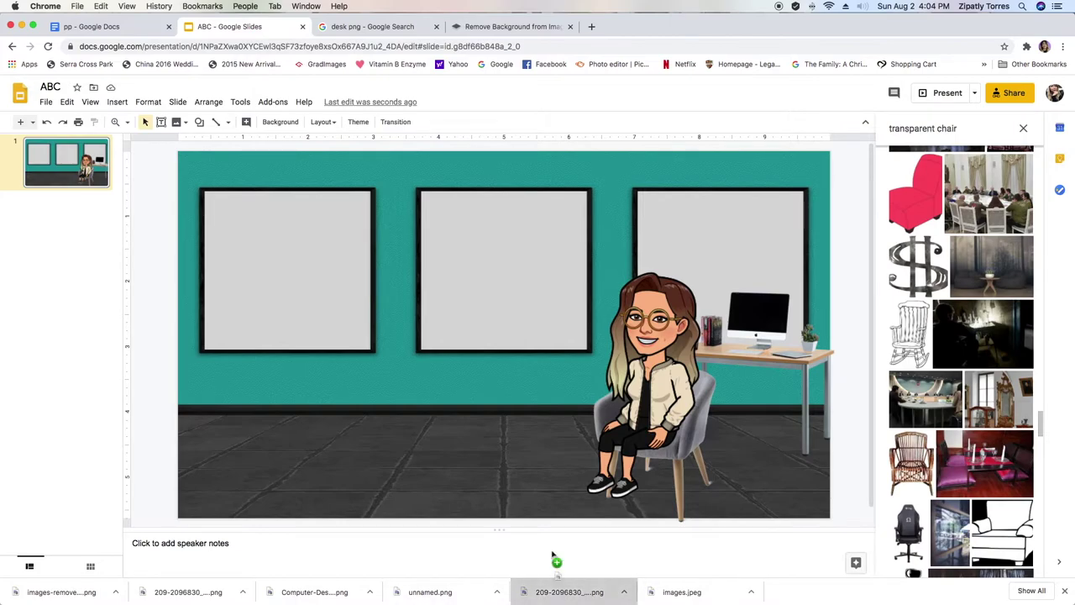
mouse_move(573, 600)
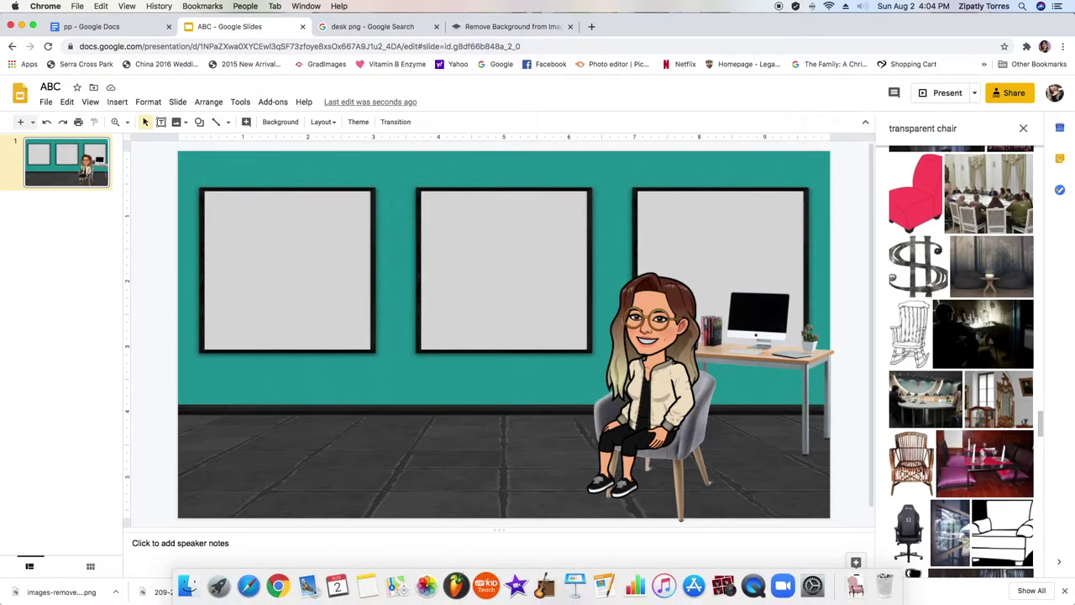
drag(55, 595, 270, 421)
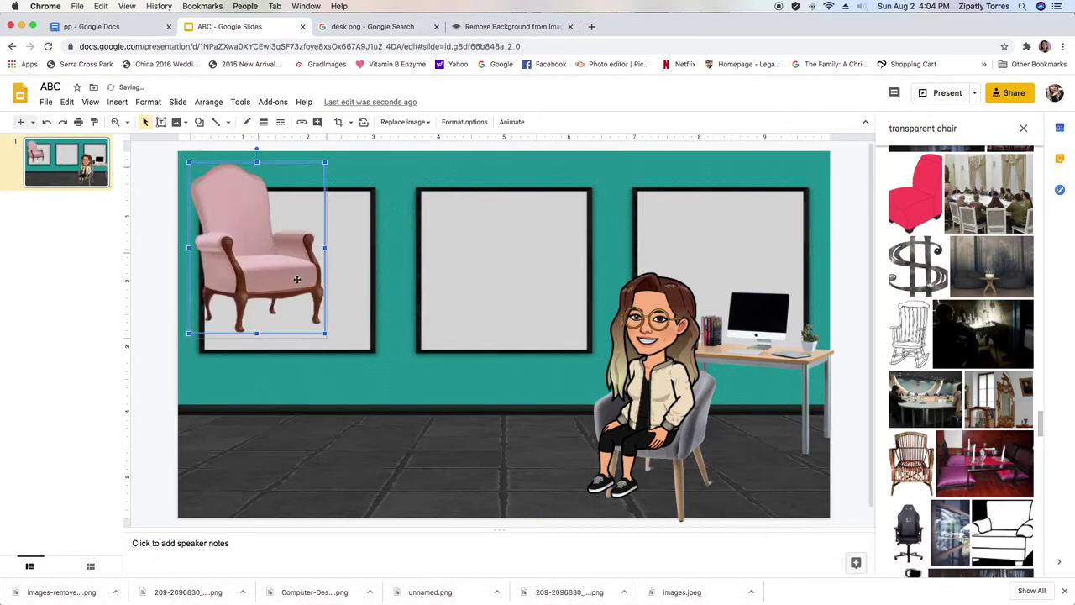
drag(296, 279, 245, 359)
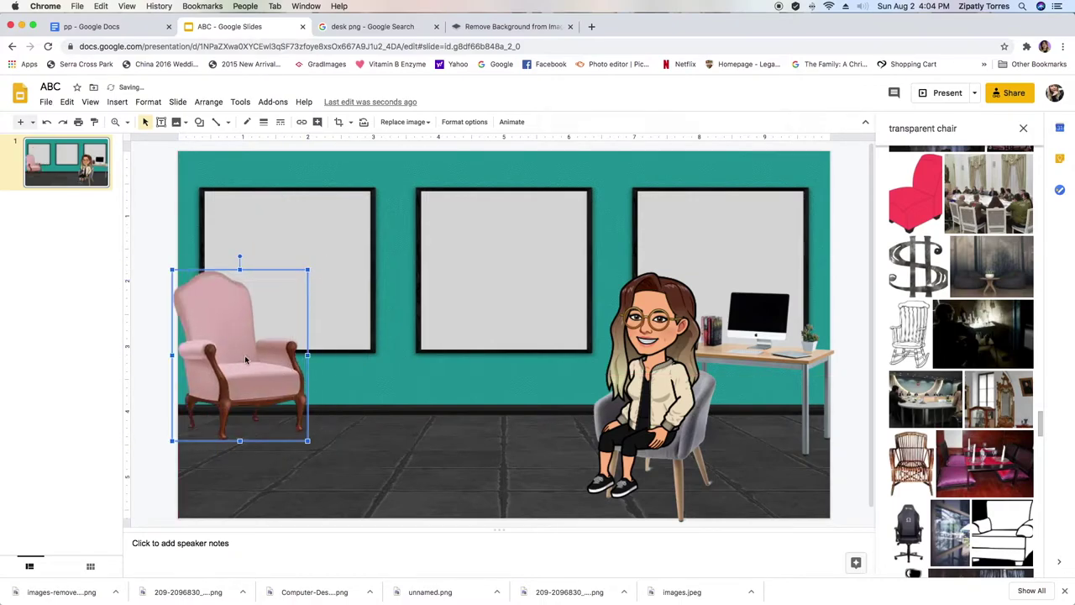
click(134, 381)
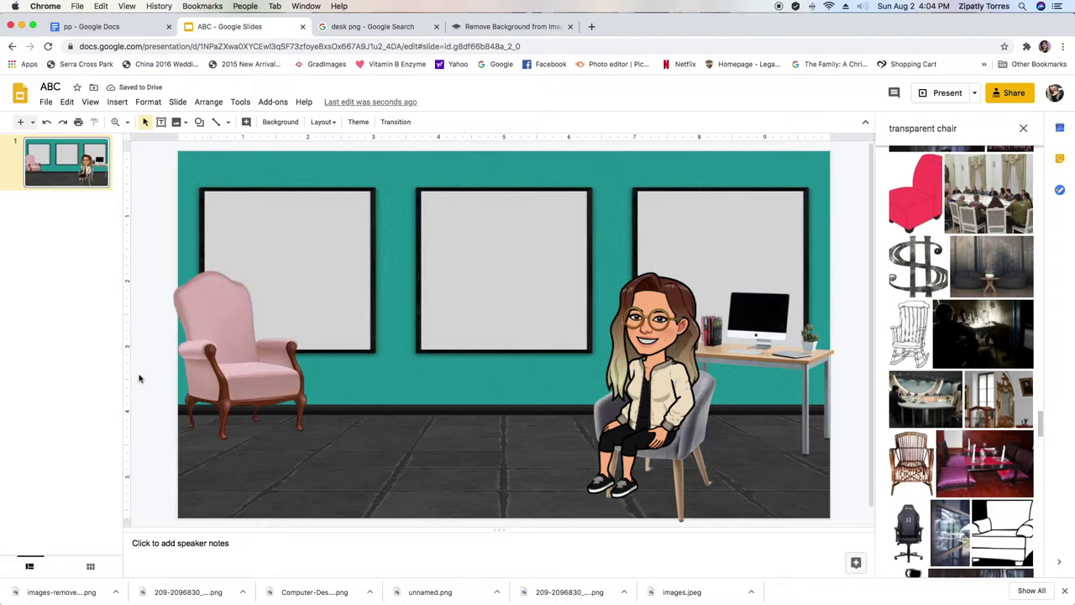
drag(188, 592, 353, 416)
drag(367, 226, 352, 430)
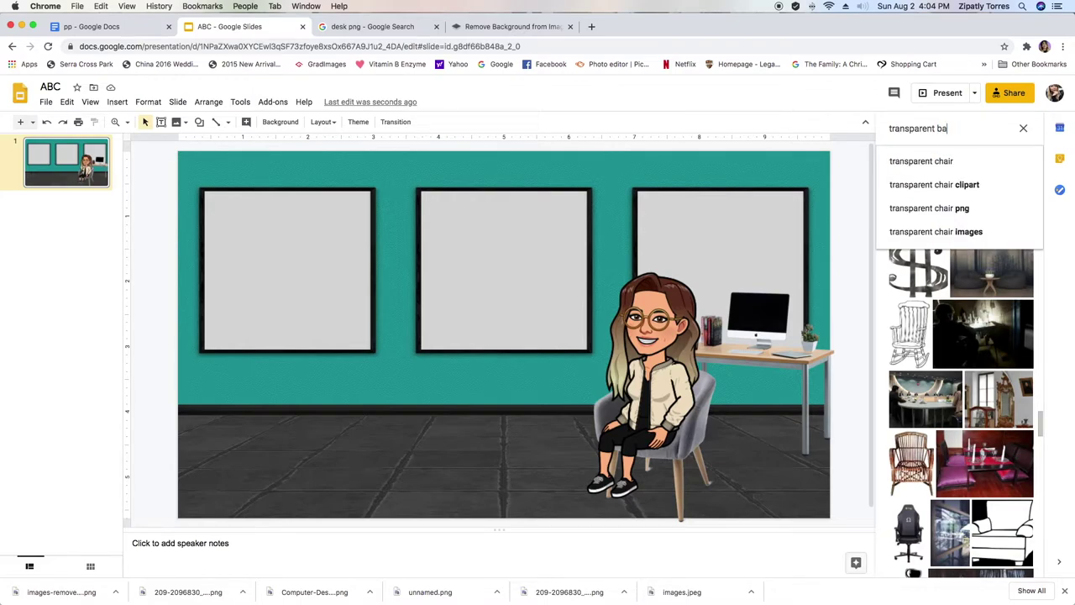
Search the web images for "transparent banner" and insert the picture with five rows of party garlands.
text(nner)
key(Return)
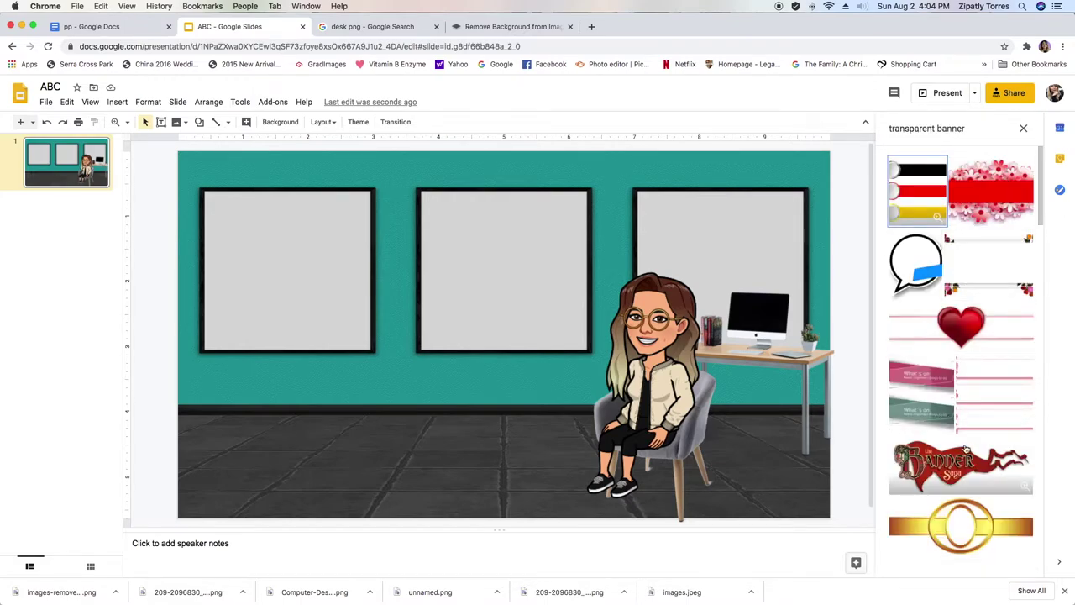
scroll(964, 453, down, 5)
scroll(964, 452, down, 12)
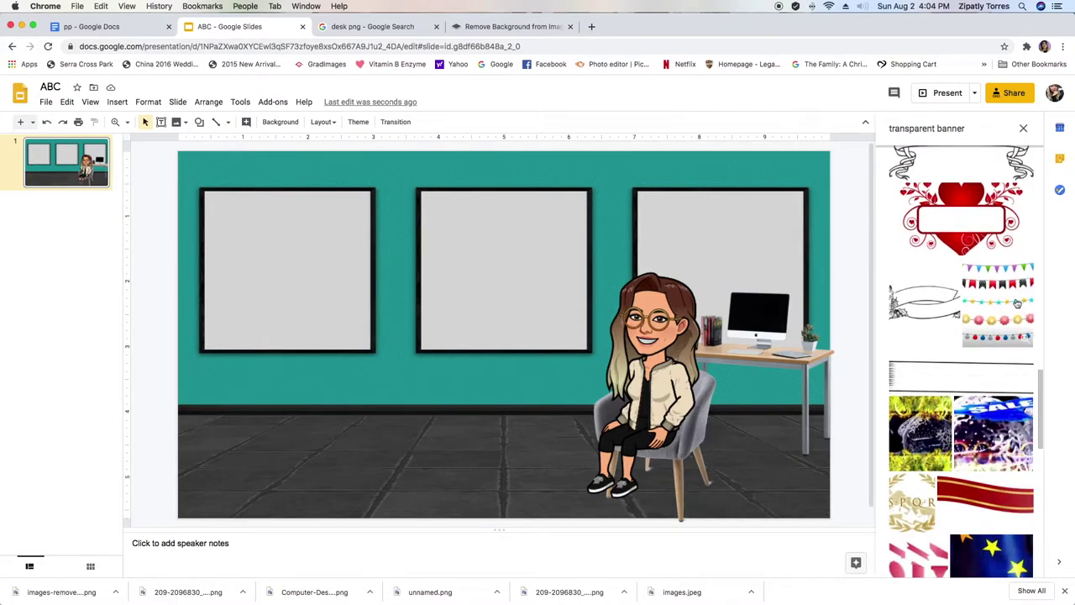
click(1017, 304)
click(1023, 571)
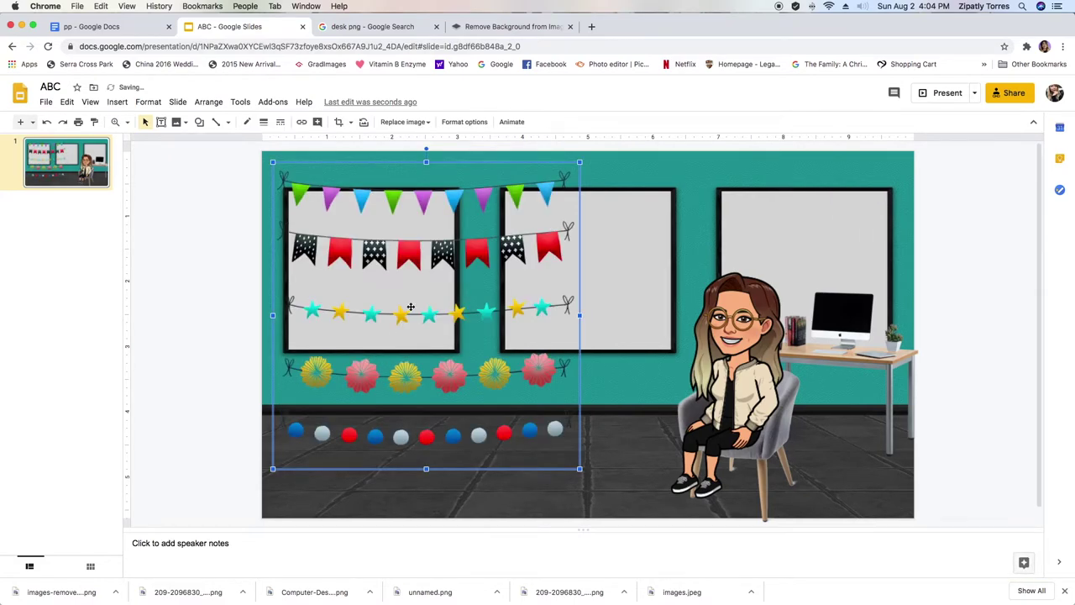
Crop the garland picture to its first row, the green, purple and blue pennants.
double_click(410, 308)
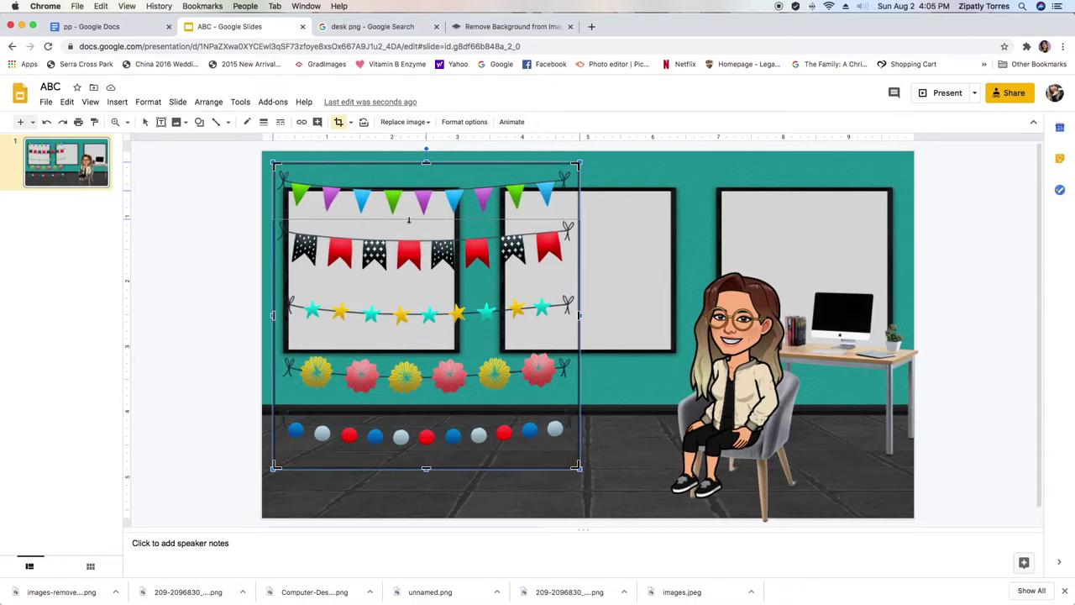
drag(409, 220, 362, 220)
key(Return)
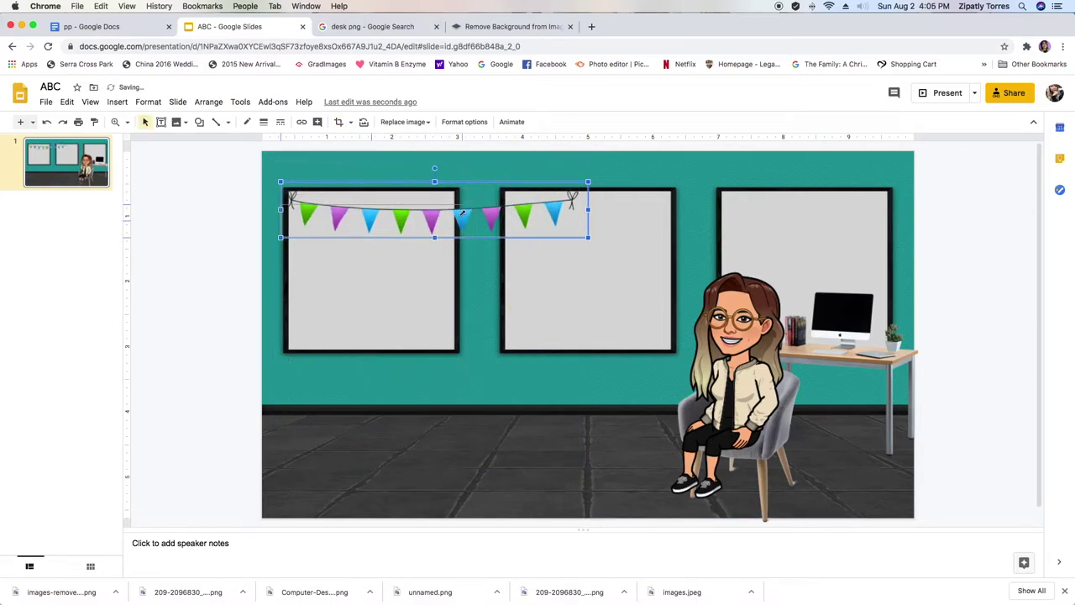
Shrink the pennant garland to the first frame's width and align it along that frame's upper edge.
drag(460, 205, 460, 205)
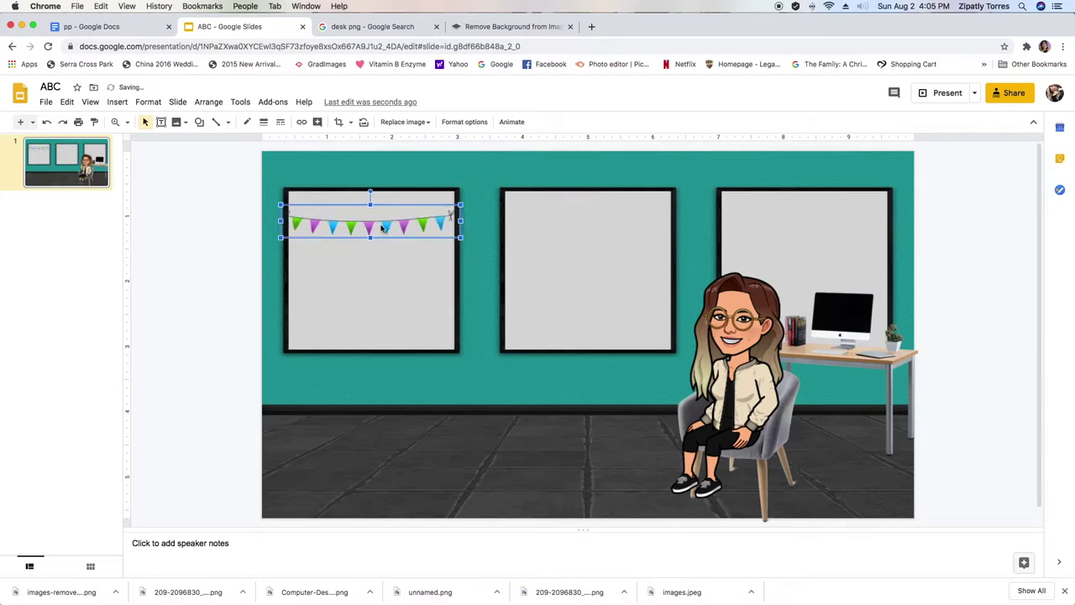
drag(376, 217, 374, 200)
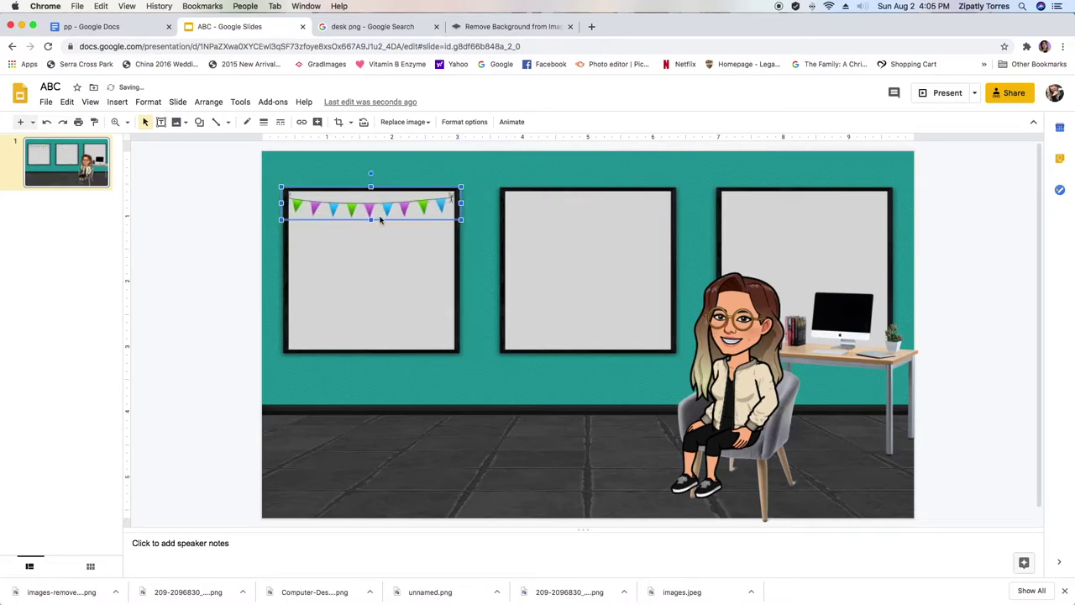
click(445, 340)
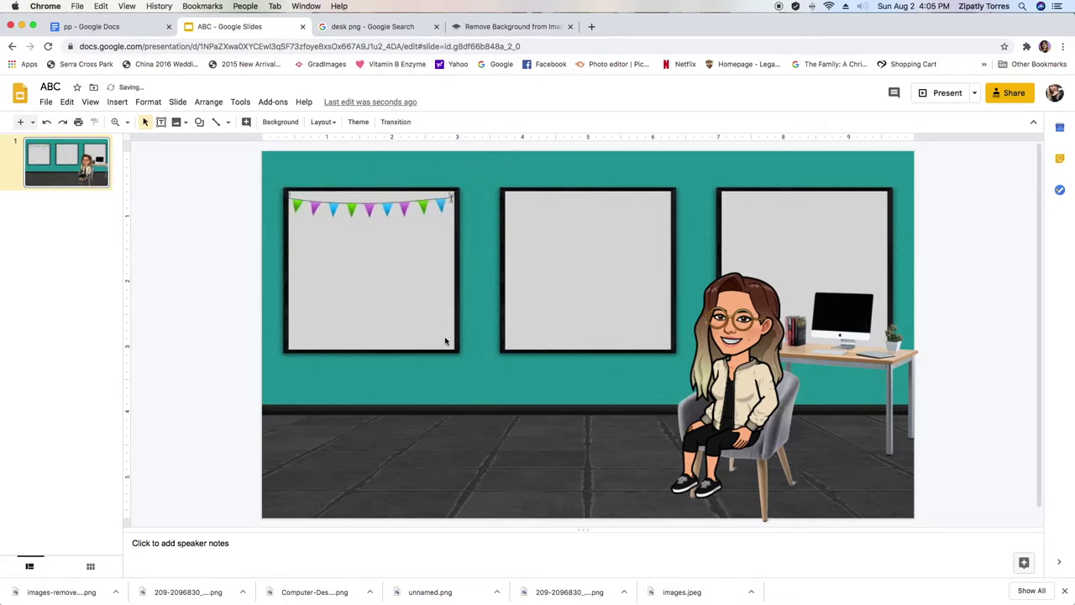
Duplicate the pennant garland twice and align the copies along the upper edges of the second and third frames.
right_click(439, 205)
click(472, 216)
click(515, 235)
key(ctrl+v)
key(ctrl+v)
drag(421, 227, 618, 211)
drag(405, 222, 834, 213)
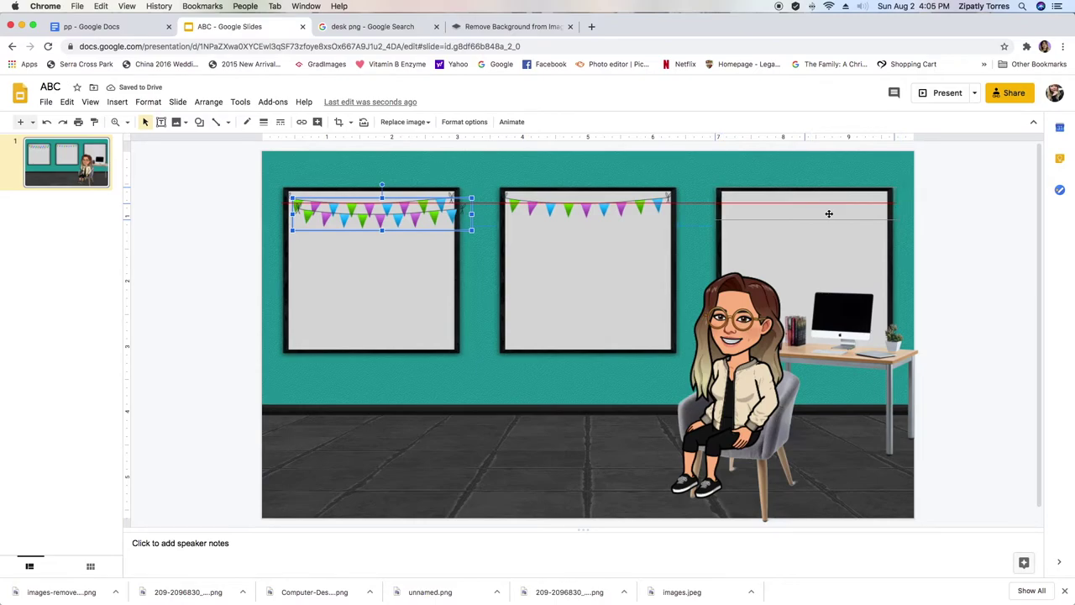
drag(829, 214, 829, 214)
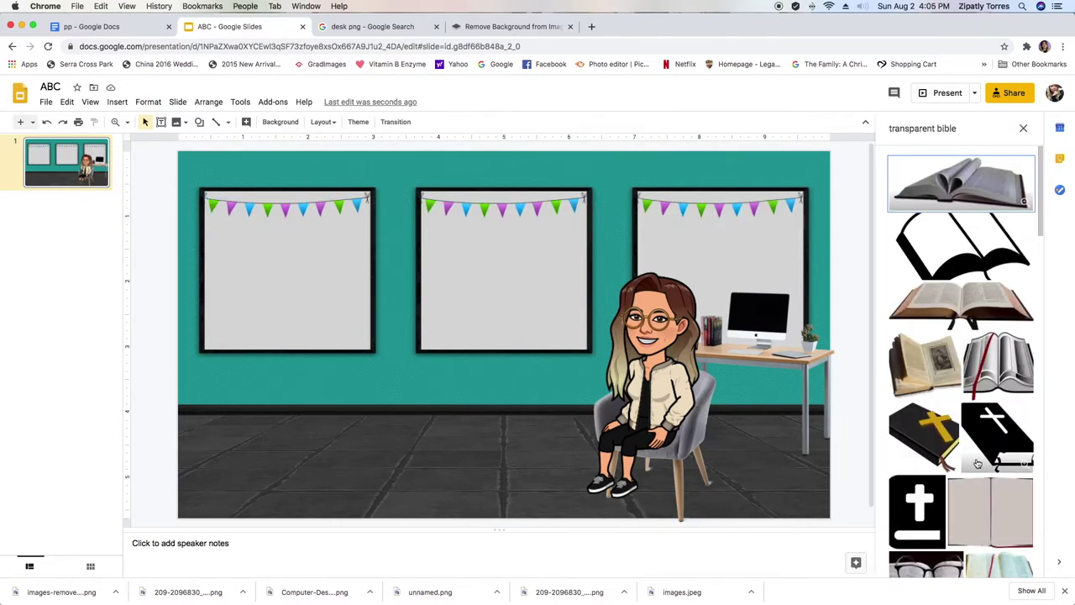
Pick a Bible picture from the "transparent bible" image results.
scroll(977, 463, down, 1)
click(977, 463)
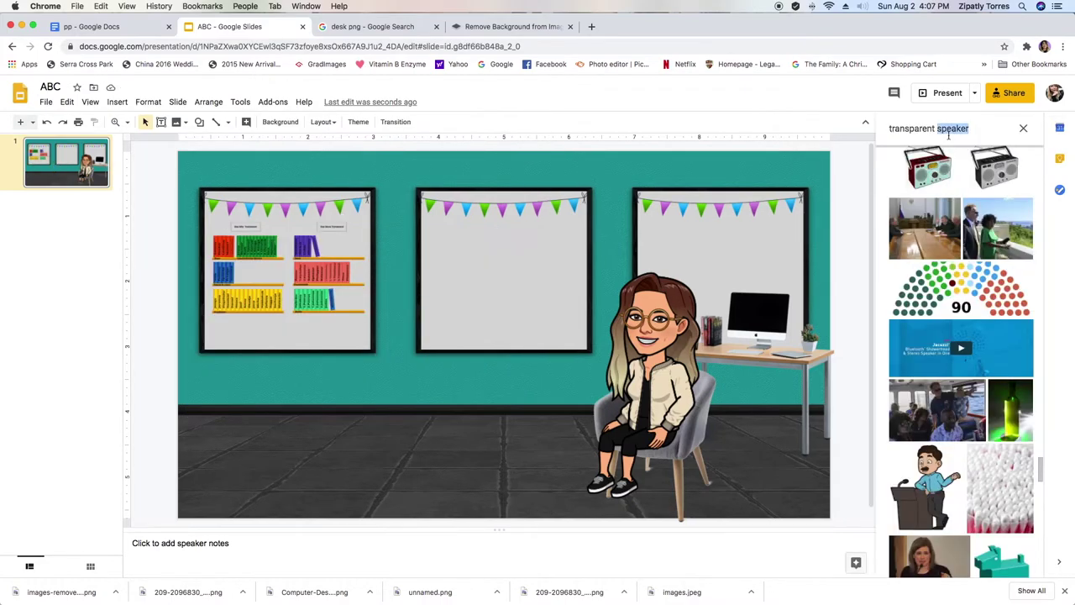
Search the web images for "transparent alexa", insert the grey Echo speaker and place it small by the wall beside the avatar's chair.
text(ale)
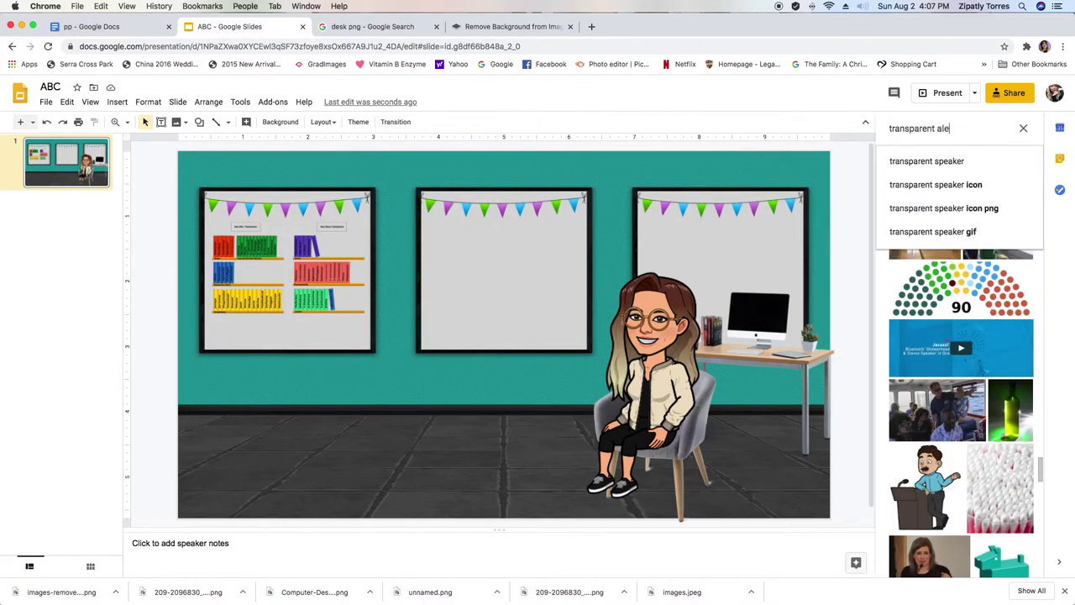
text(xa)
key(Return)
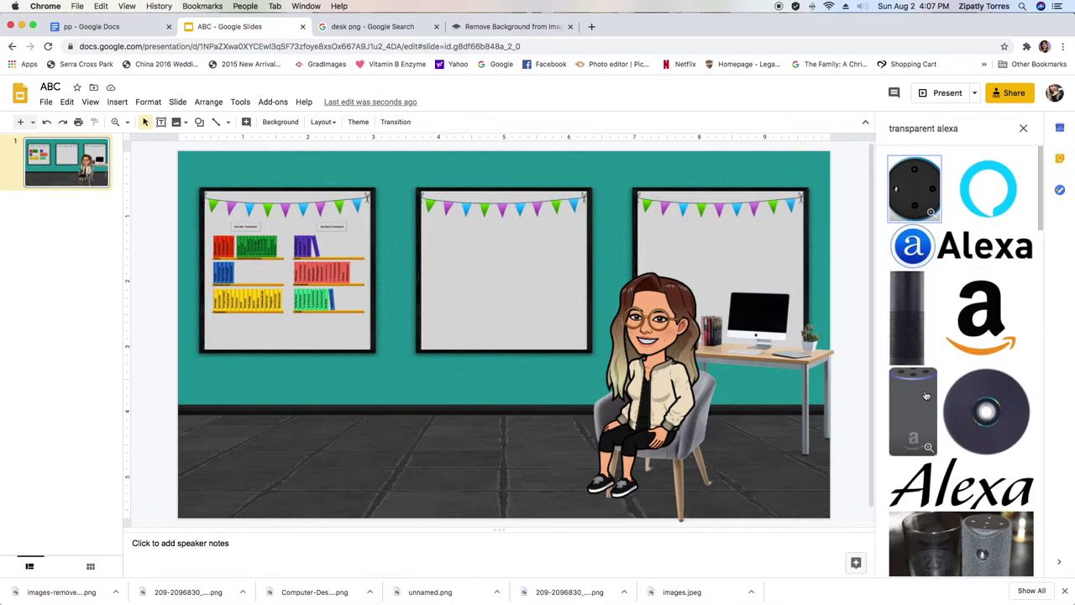
click(926, 396)
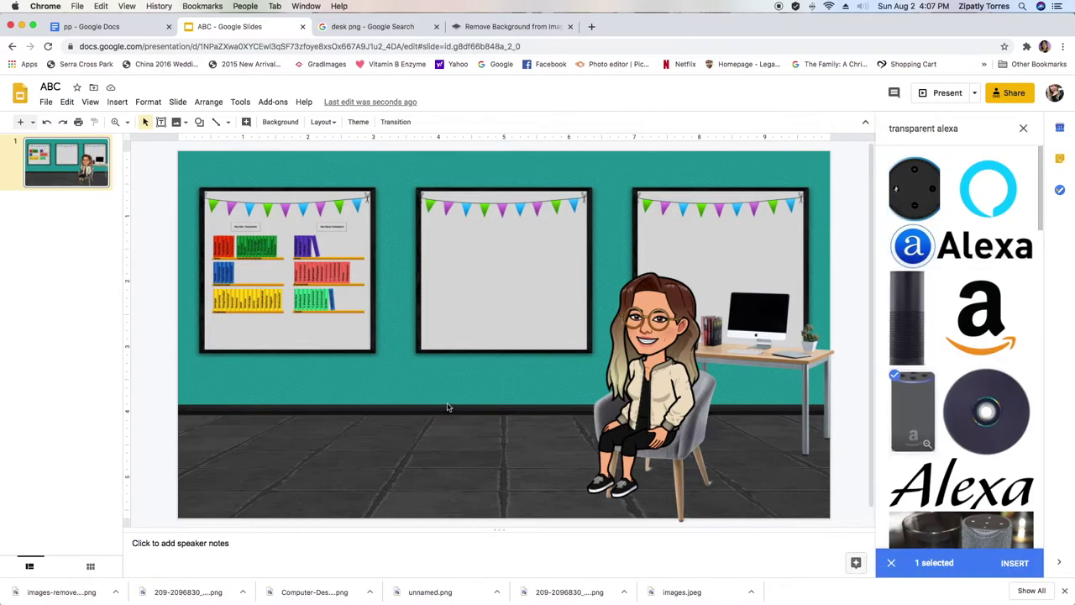
click(1014, 563)
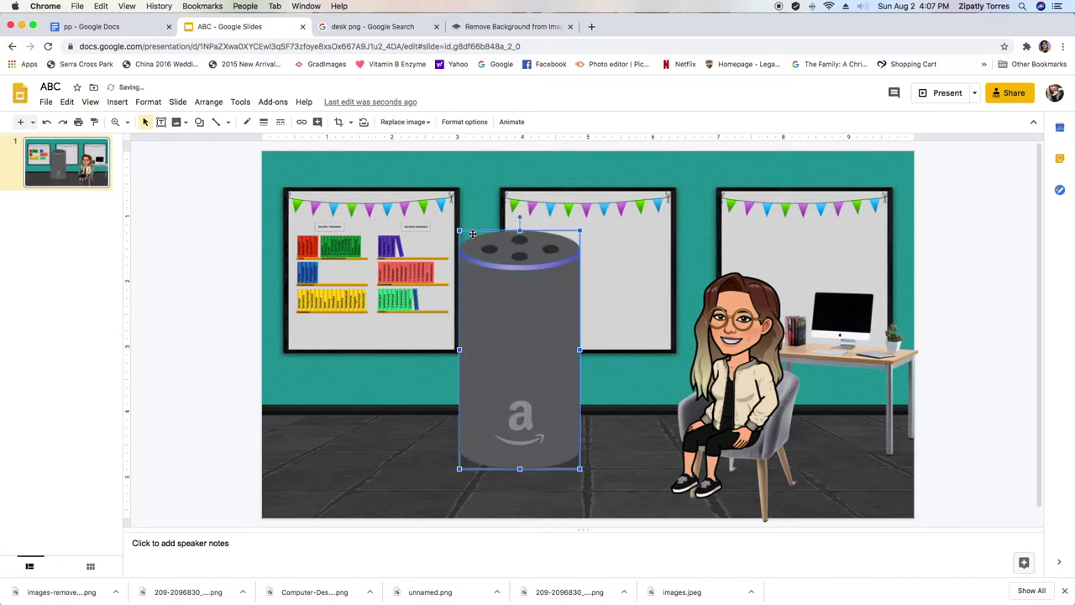
drag(636, 392, 637, 414)
click(622, 444)
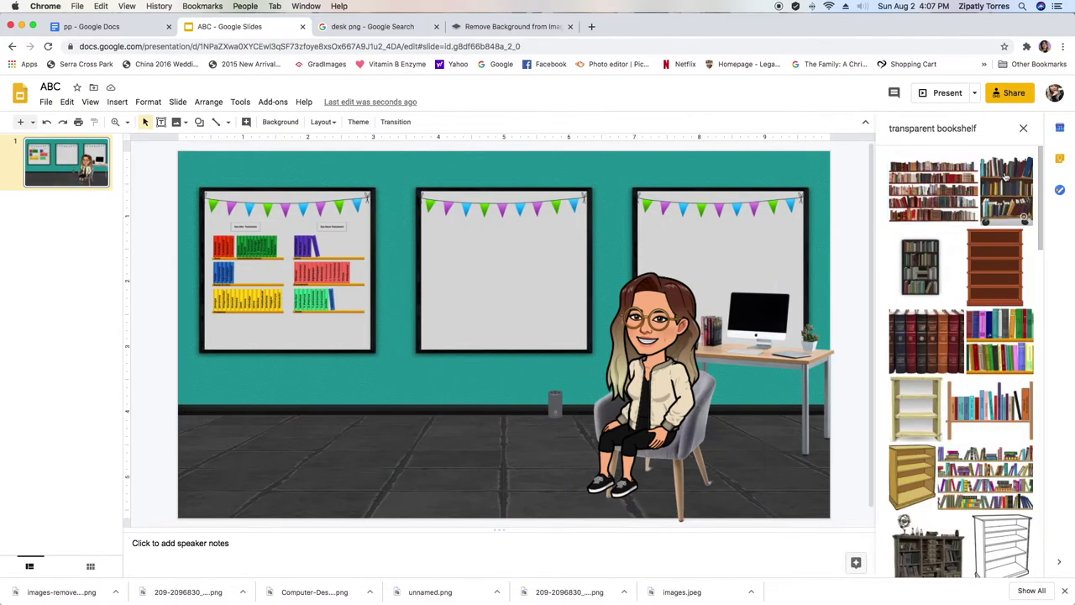
Try the filled bookshelf on wheels from the "transparent bookshelf" results on the left part of the slide.
click(1005, 175)
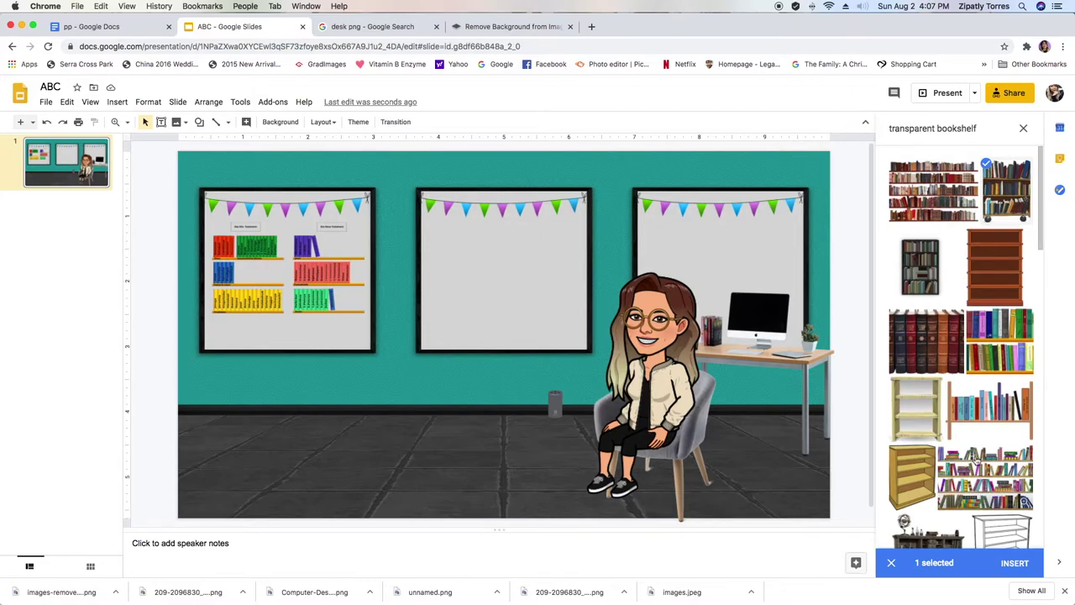
click(1015, 562)
drag(588, 336, 332, 370)
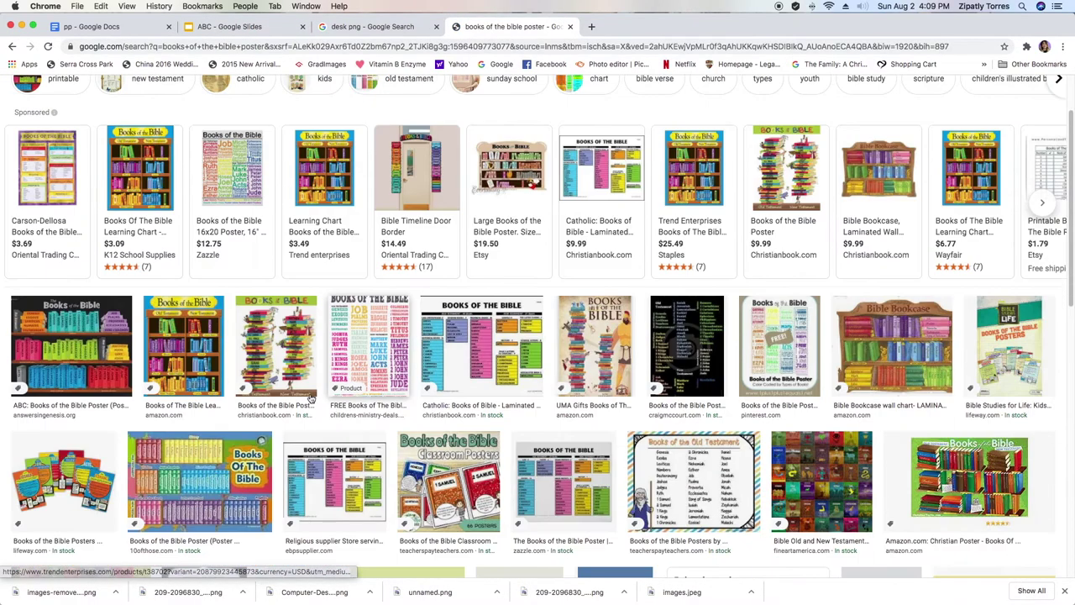
Add the blue-bordered Books of the Bible poster from the image search, shrinking it to fit beside the Sunday School chart in the first frame.
click(184, 344)
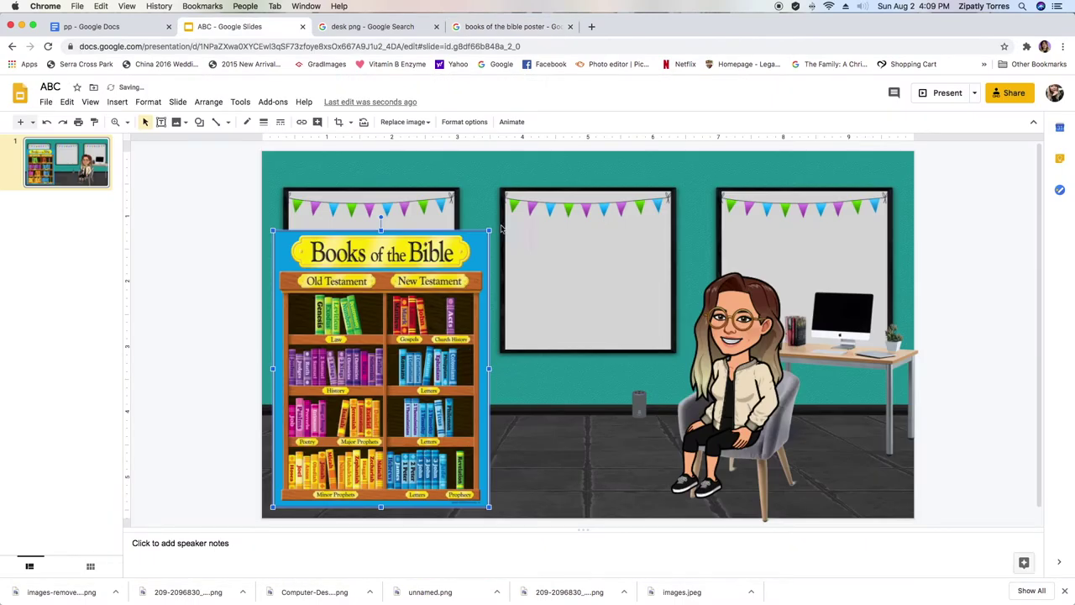
drag(489, 229, 383, 366)
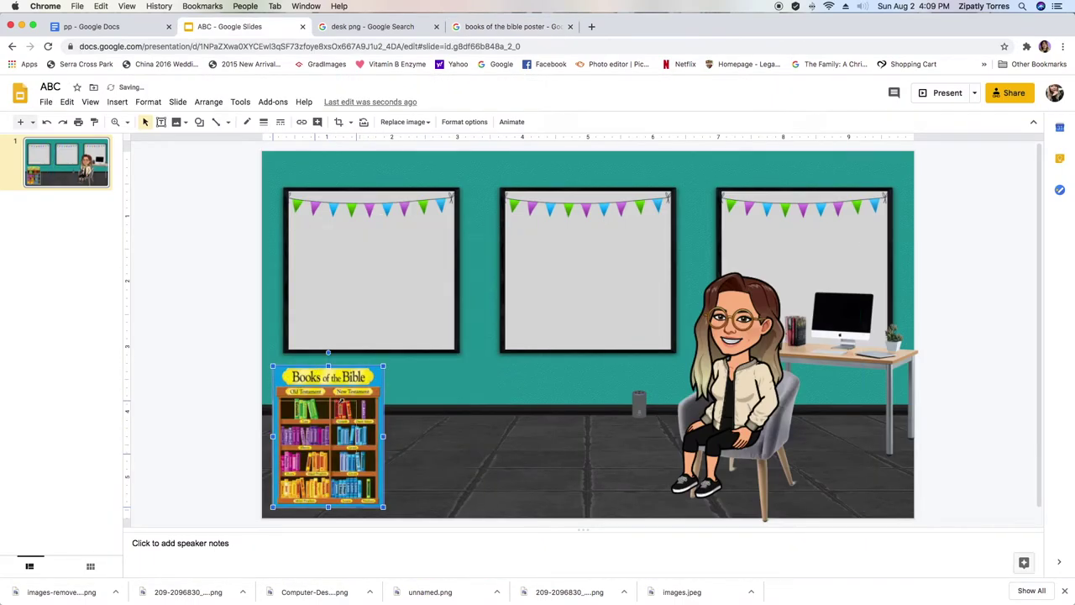
drag(323, 442, 335, 271)
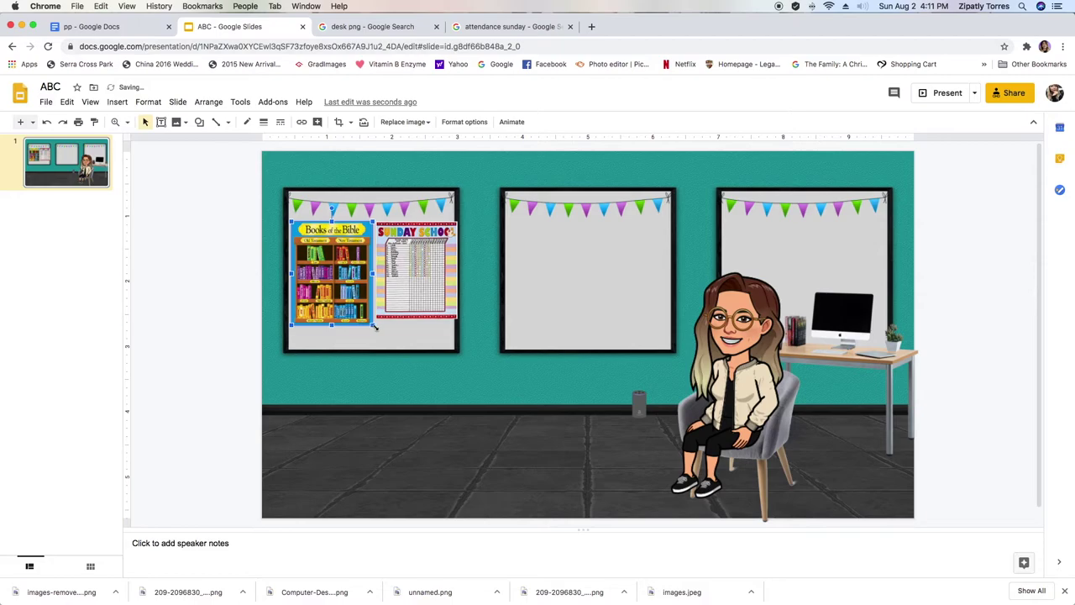
drag(376, 326, 404, 303)
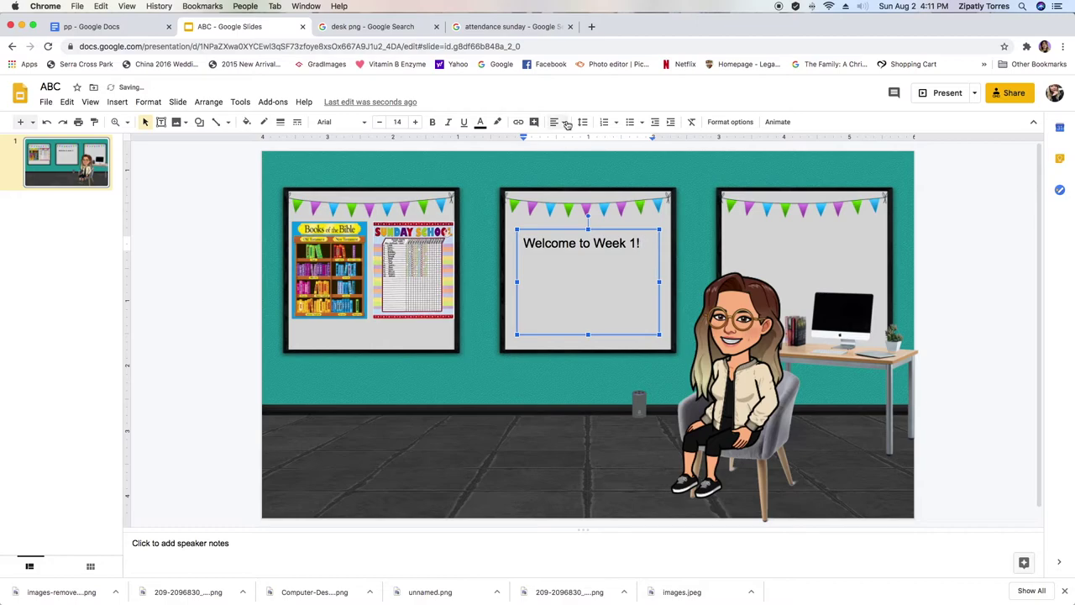
Center the "Welcome to Week 1!" text horizontally and vertically in its text box.
click(554, 122)
click(564, 139)
click(572, 160)
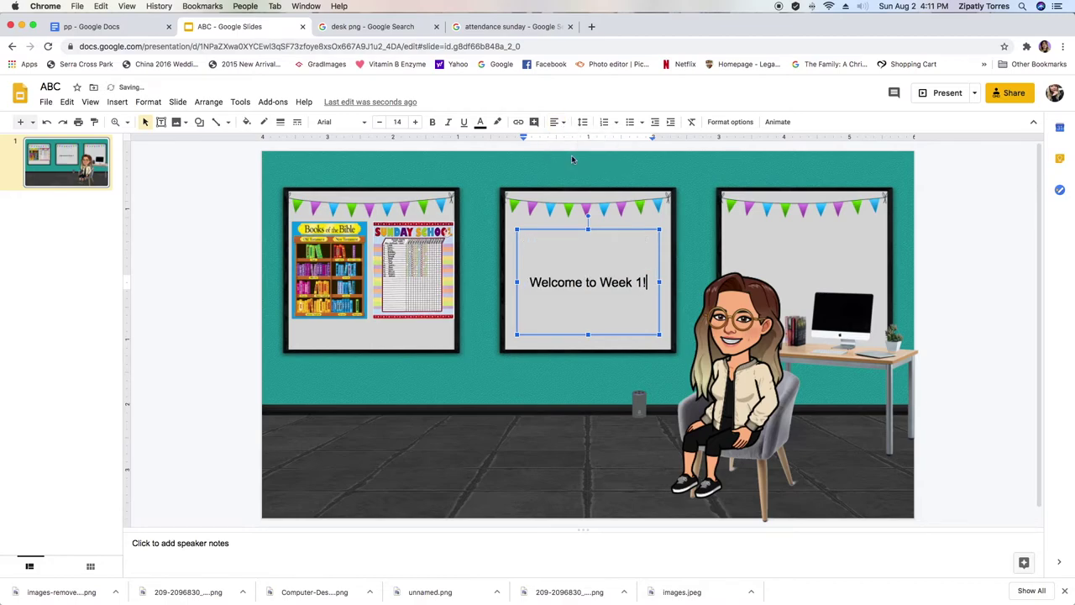
Make the whole "Welcome to Week 1!" text bold and increase its font size.
key(ctrl+a)
click(431, 122)
click(415, 122)
click(415, 121)
click(415, 121)
click(415, 122)
click(415, 122)
click(415, 122)
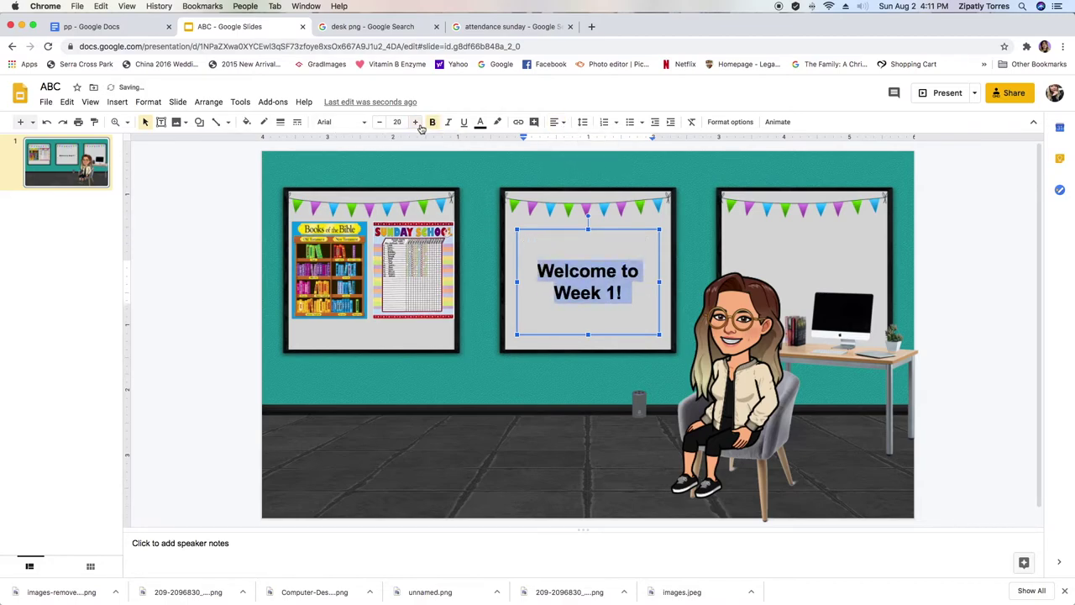
click(415, 122)
click(415, 122)
Change the welcome text's font to Permanent Marker and set its size to 28.
click(341, 122)
click(363, 189)
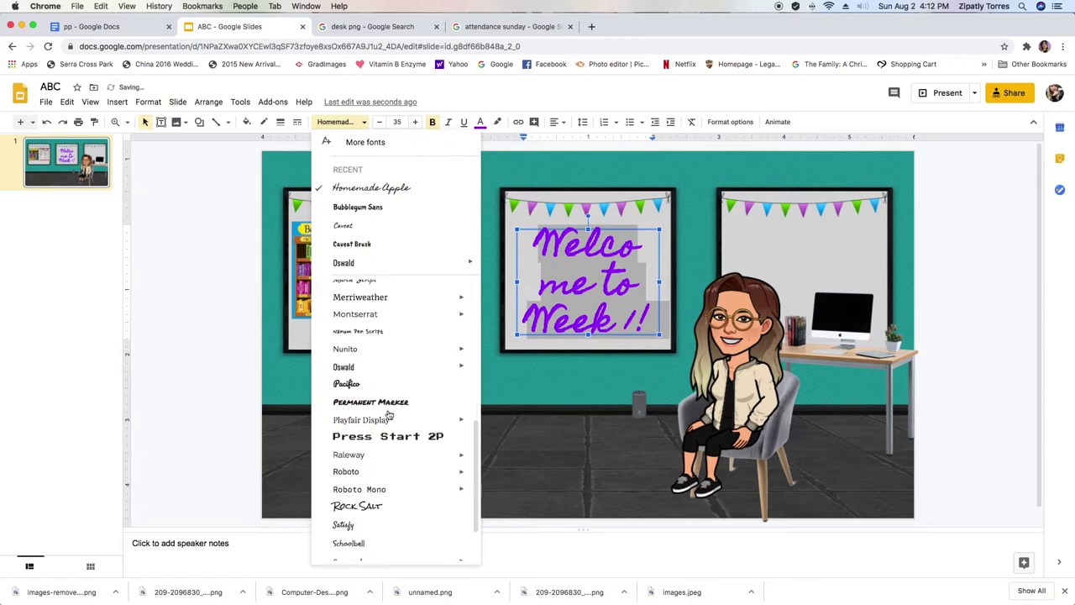
click(387, 401)
click(379, 122)
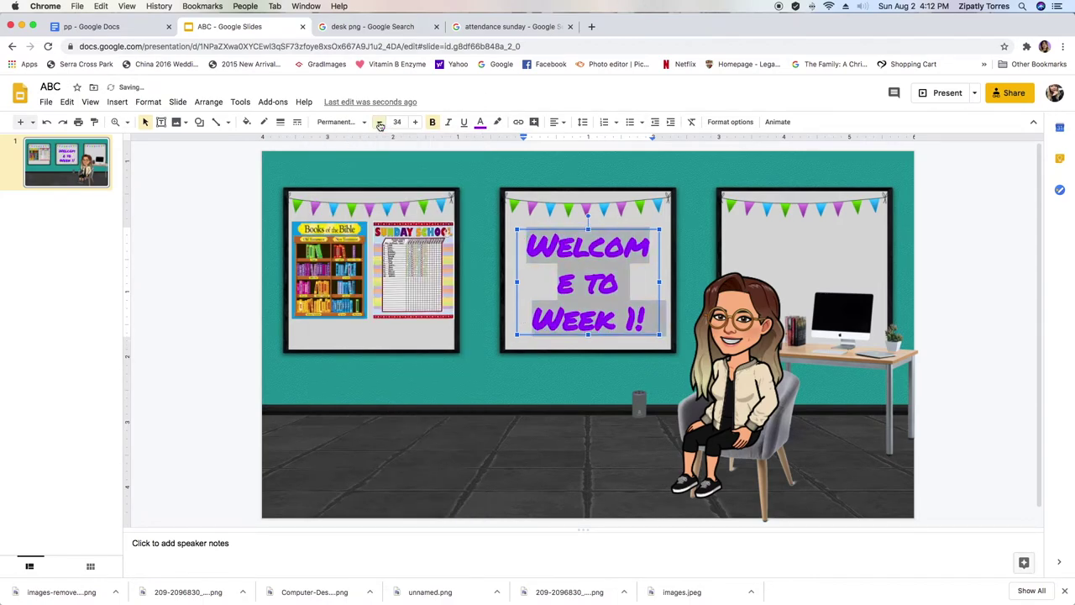
click(380, 122)
click(379, 122)
click(380, 122)
click(379, 122)
click(379, 122)
click(380, 121)
Change the "Welcome to Week 1!" text from the marker font to a rounded, casual one.
click(340, 122)
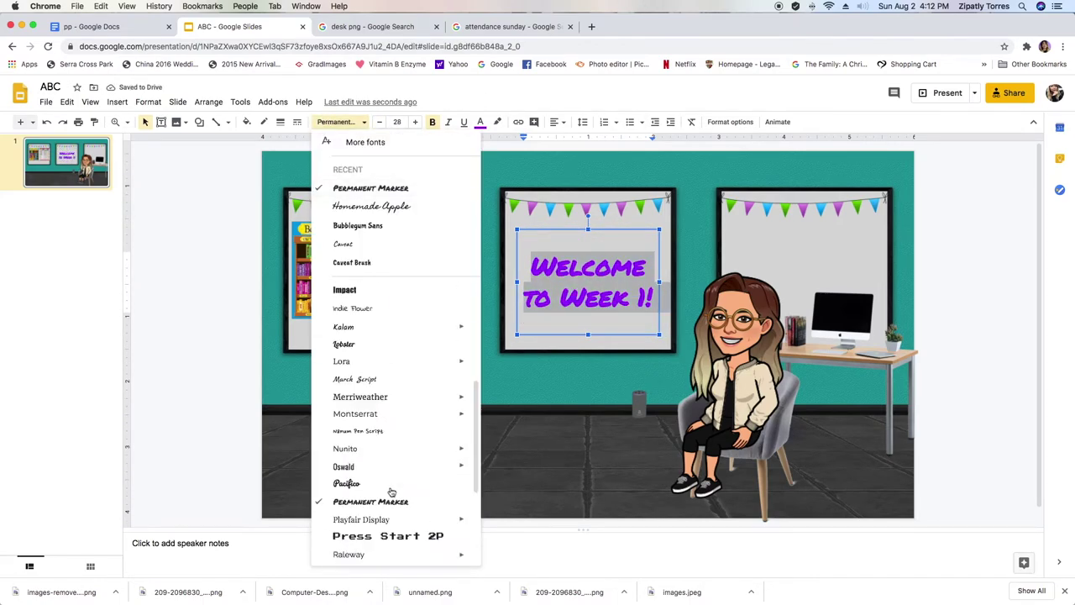
scroll(391, 492, down, 3)
click(392, 477)
click(341, 122)
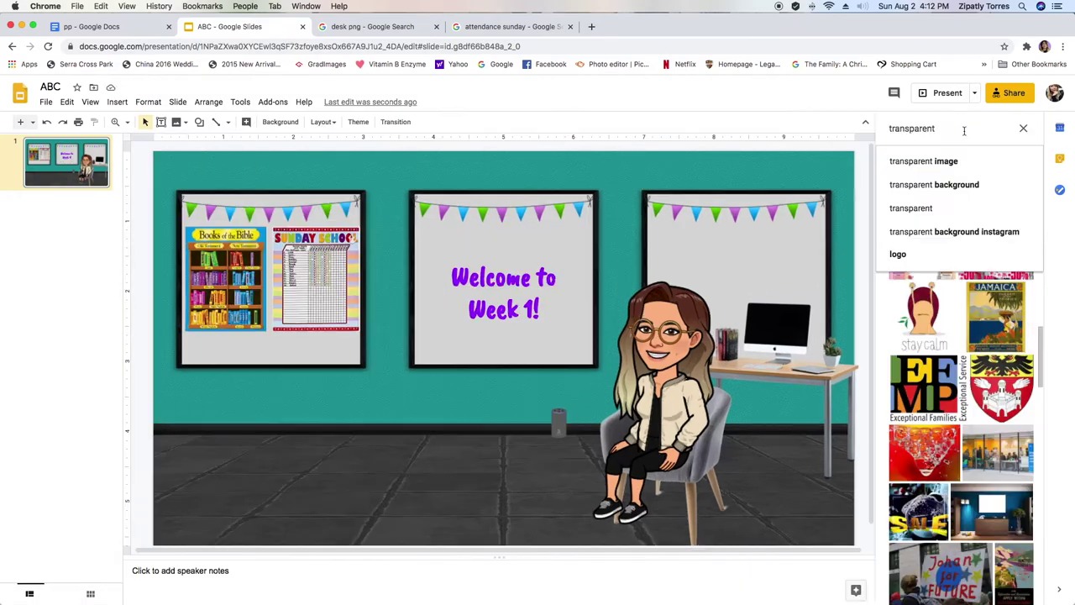
Insert the light-blue right-pointing arrow from a "transparent arrow" image search and shrink it onto the floor near the slide's lower-right corner.
key(Return)
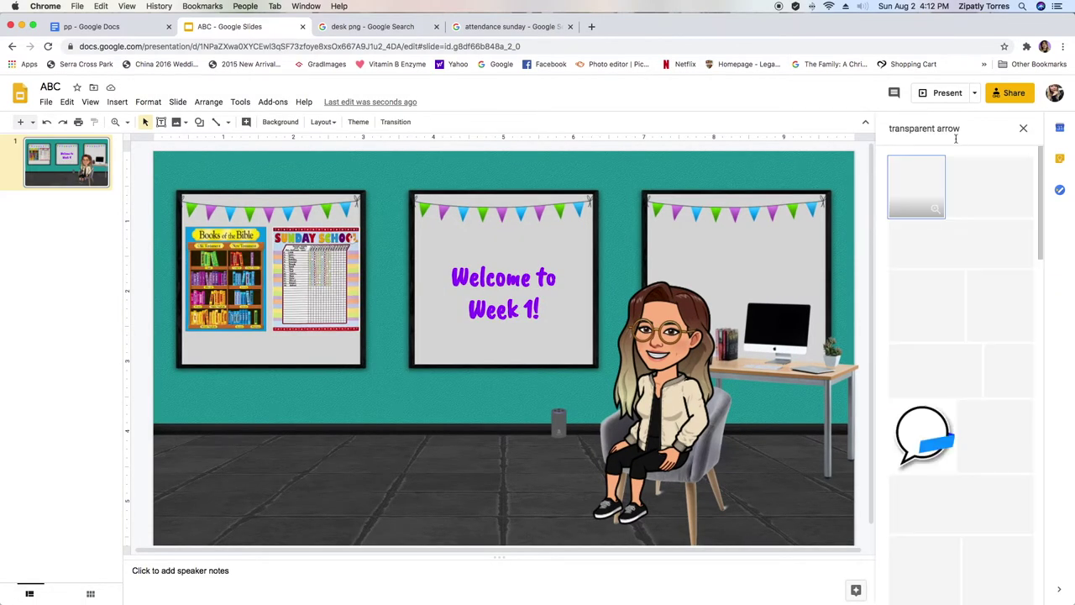
scroll(949, 389, down, 2)
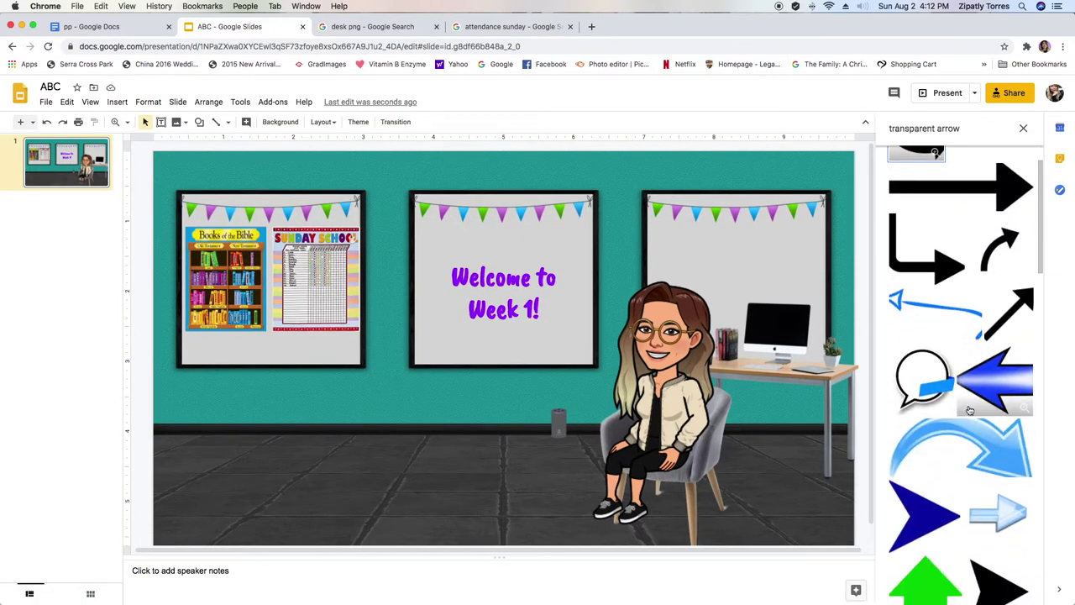
scroll(940, 302, down, 3)
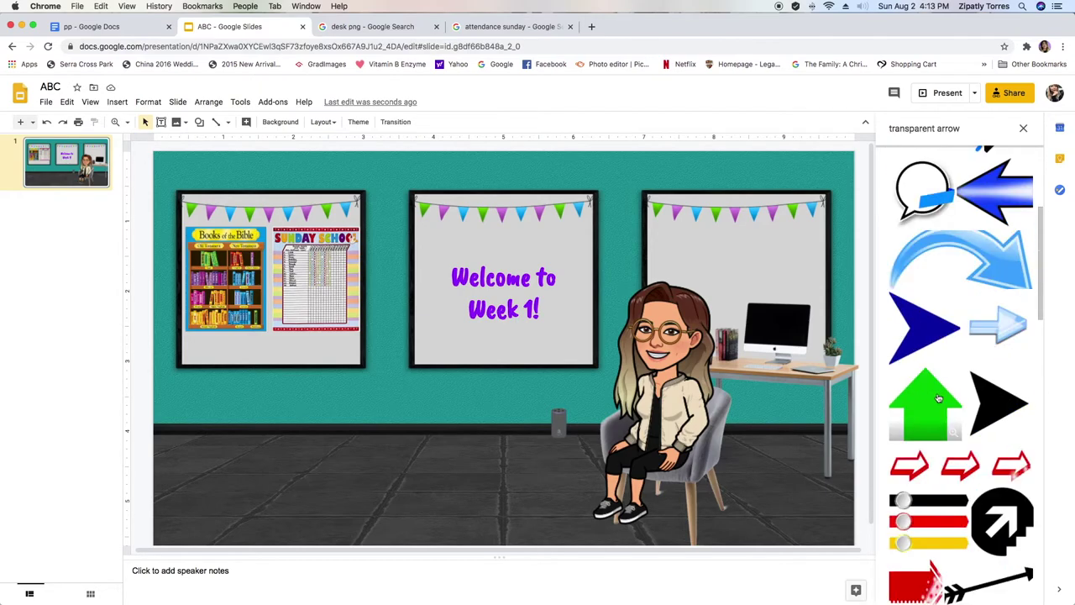
click(1012, 325)
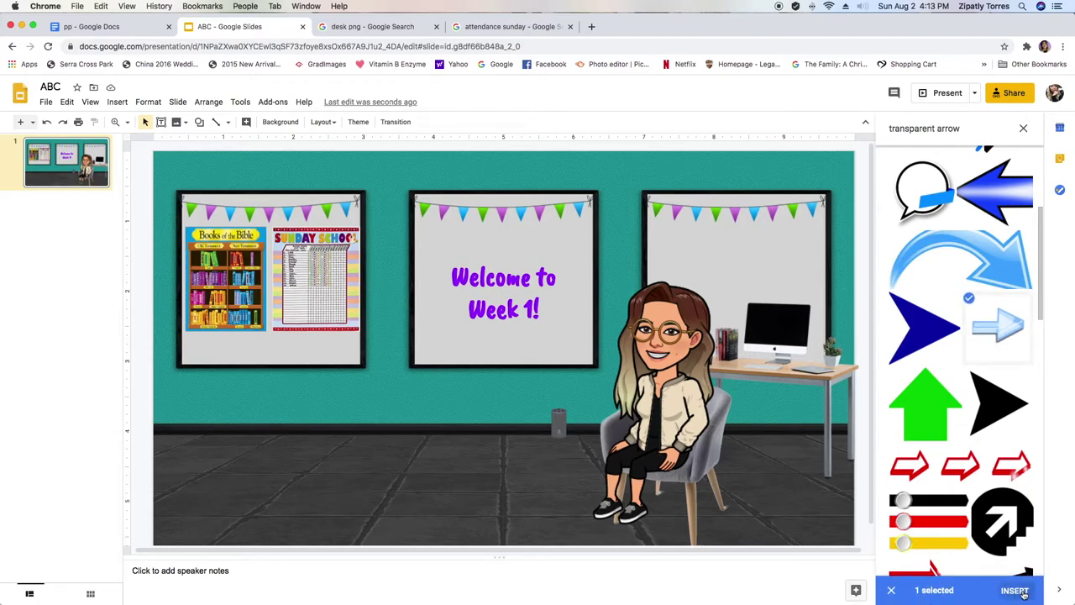
click(1018, 590)
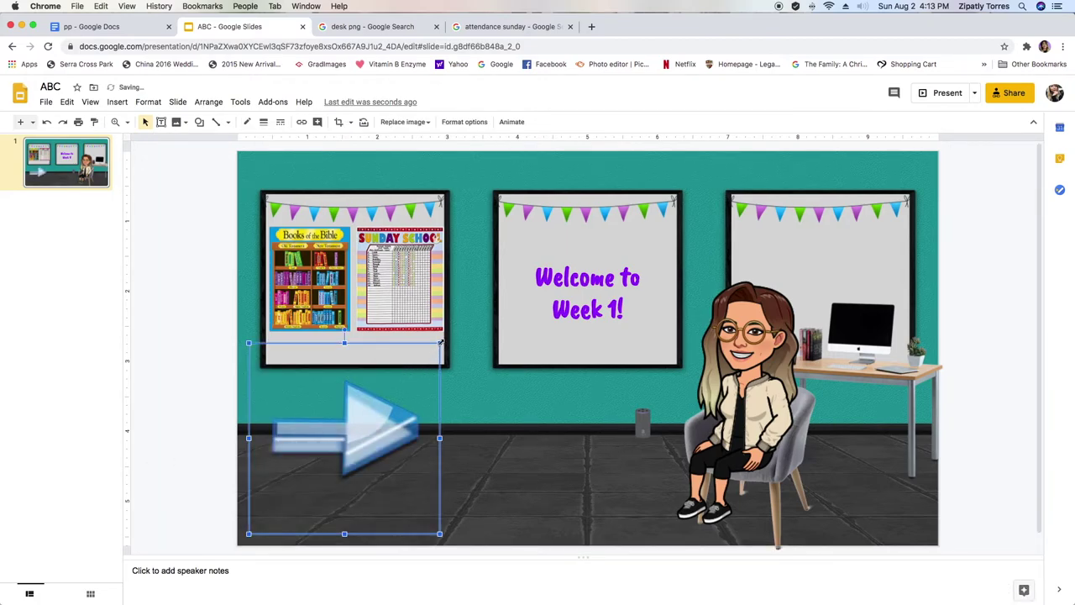
drag(440, 343, 881, 505)
click(375, 501)
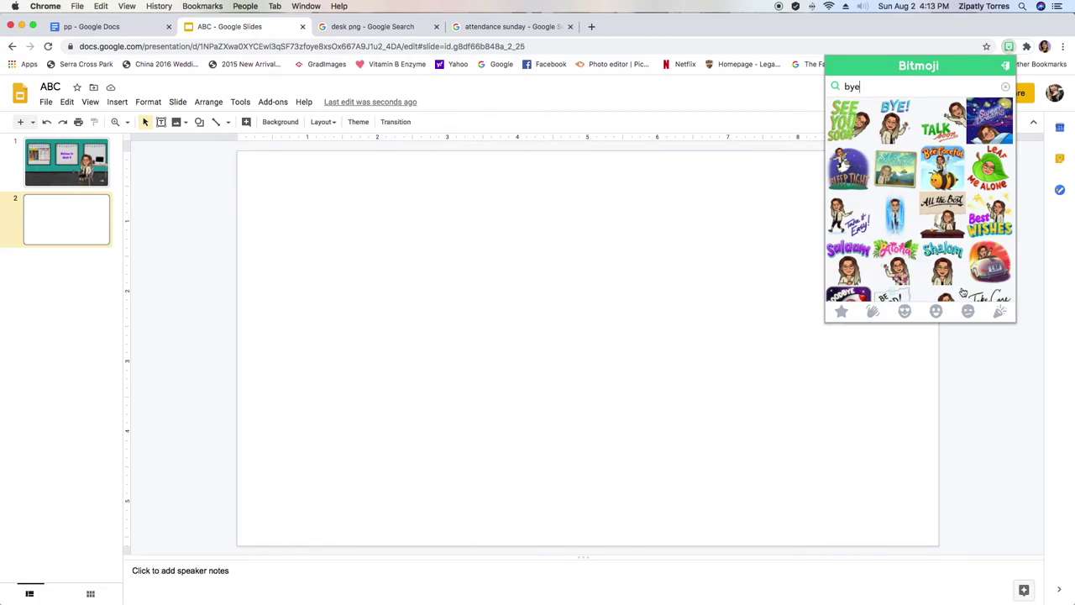
Add the "loggin' off" Bitmoji from the "bye" results to the blank second slide and make that slide's background black.
scroll(963, 291, down, 1)
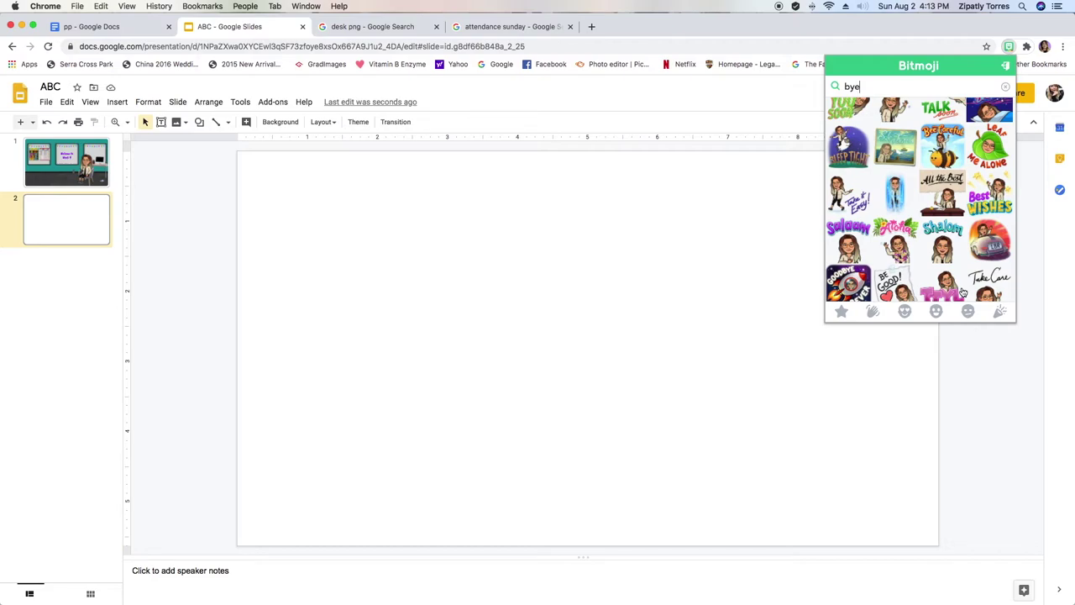
scroll(963, 292, down, 5)
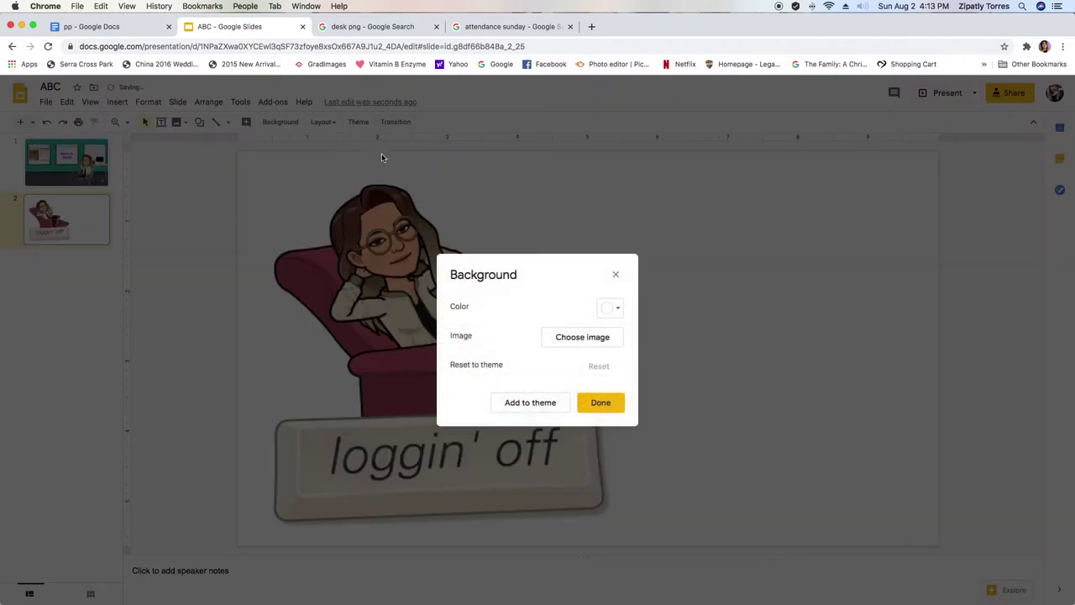
click(611, 308)
click(609, 370)
click(596, 409)
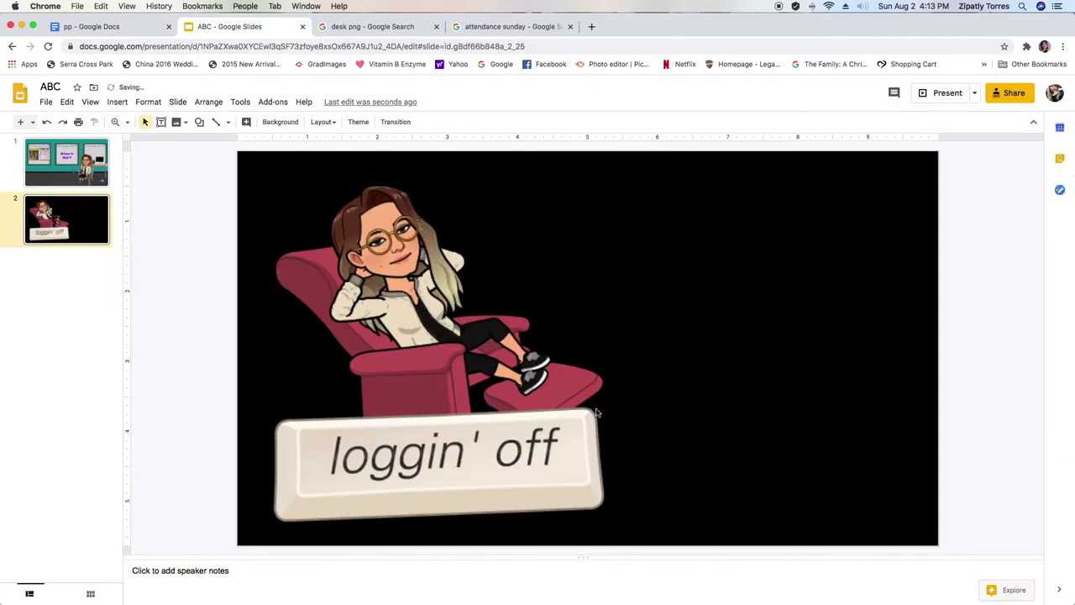
Link the small blue arrow on the first slide to Slide 2 of this presentation, and check the target slide.
key(Up)
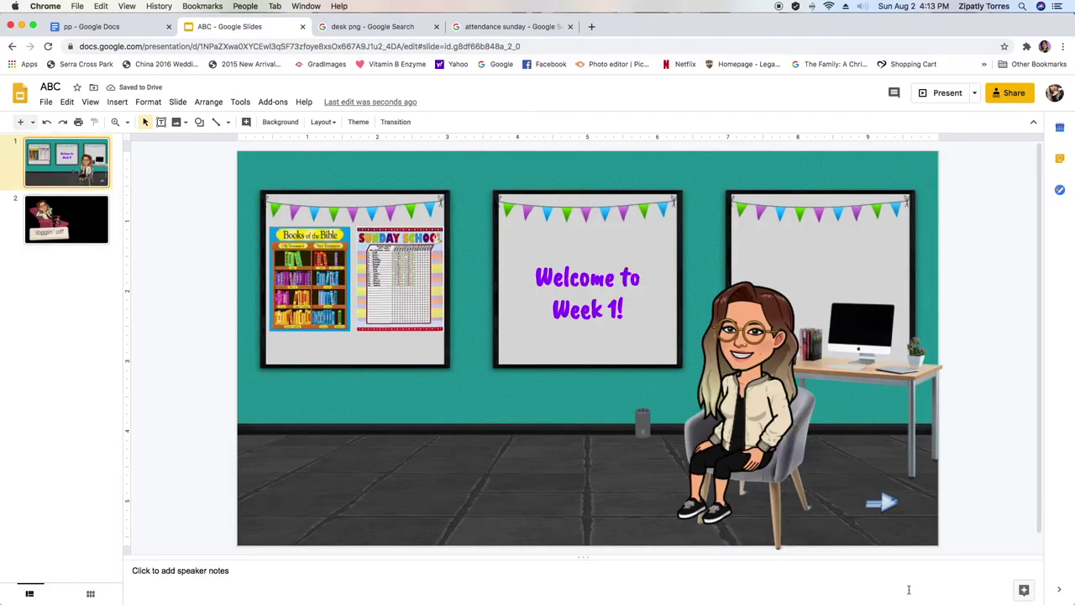
click(884, 500)
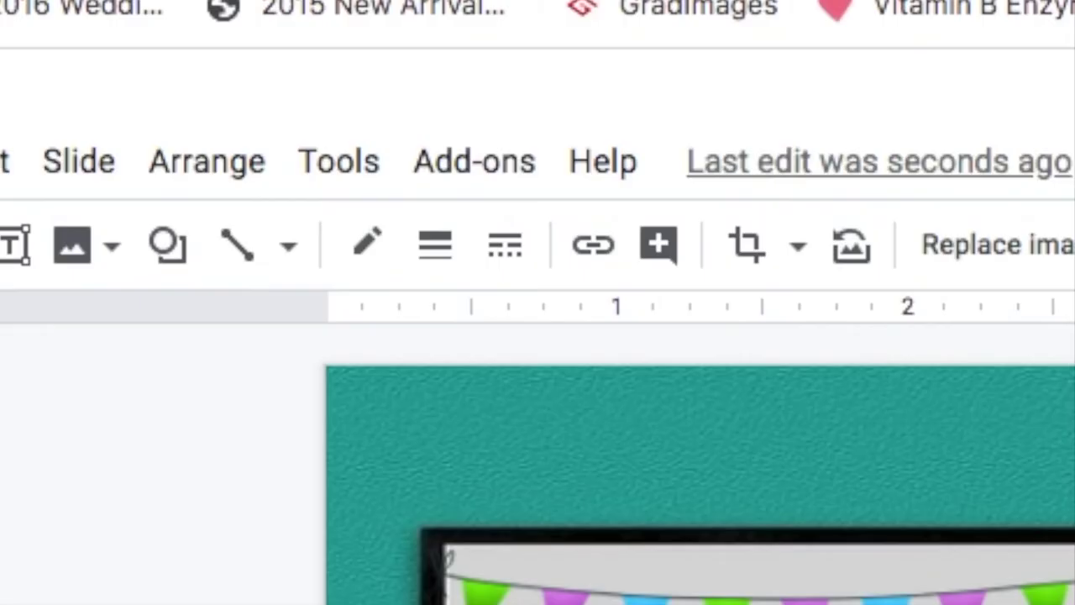
click(598, 254)
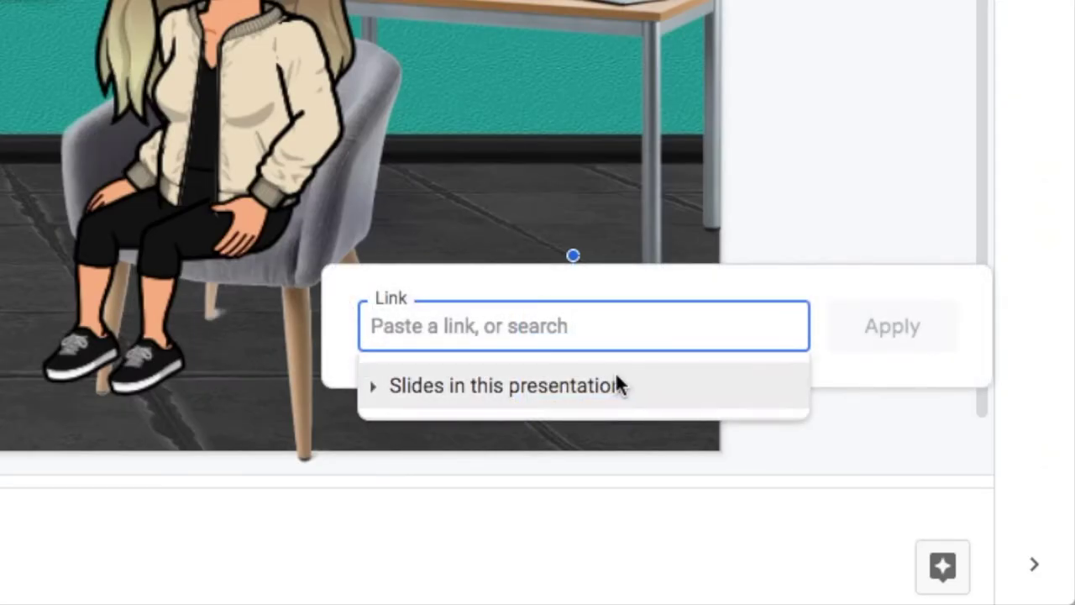
click(590, 378)
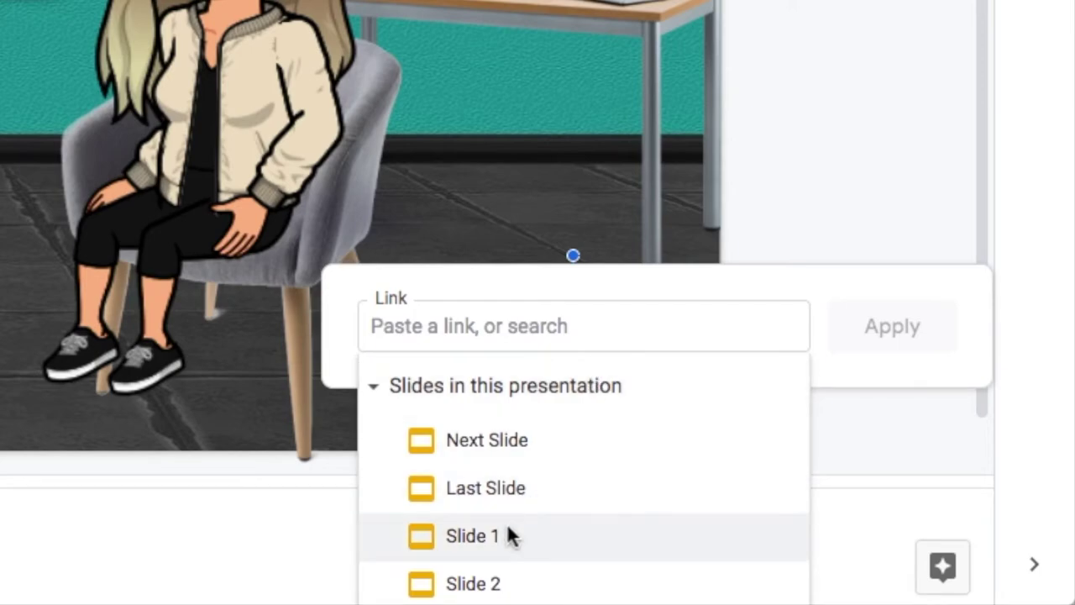
click(496, 582)
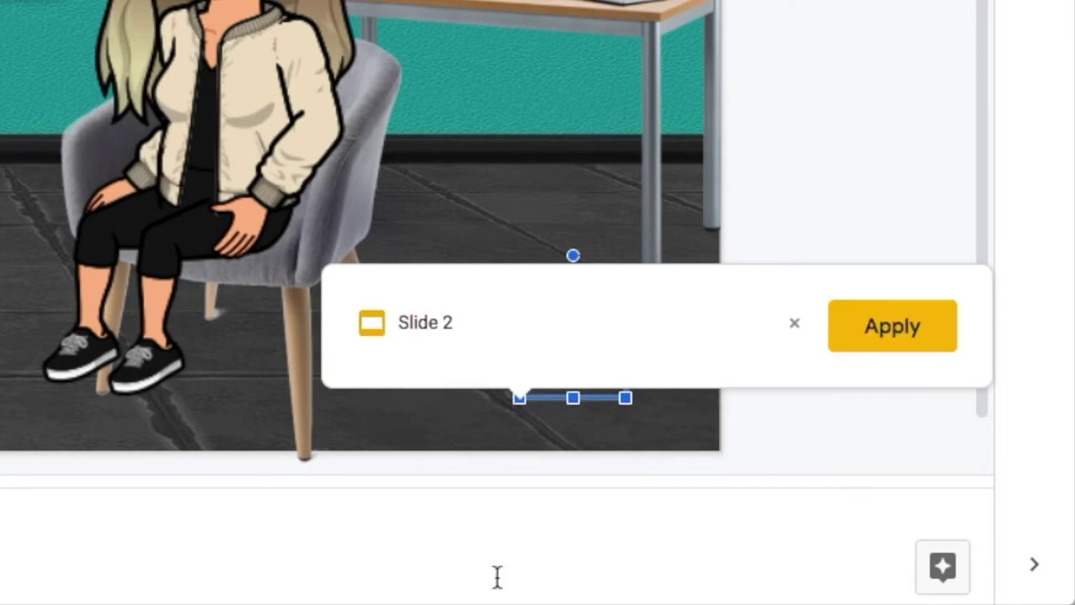
click(905, 340)
click(885, 302)
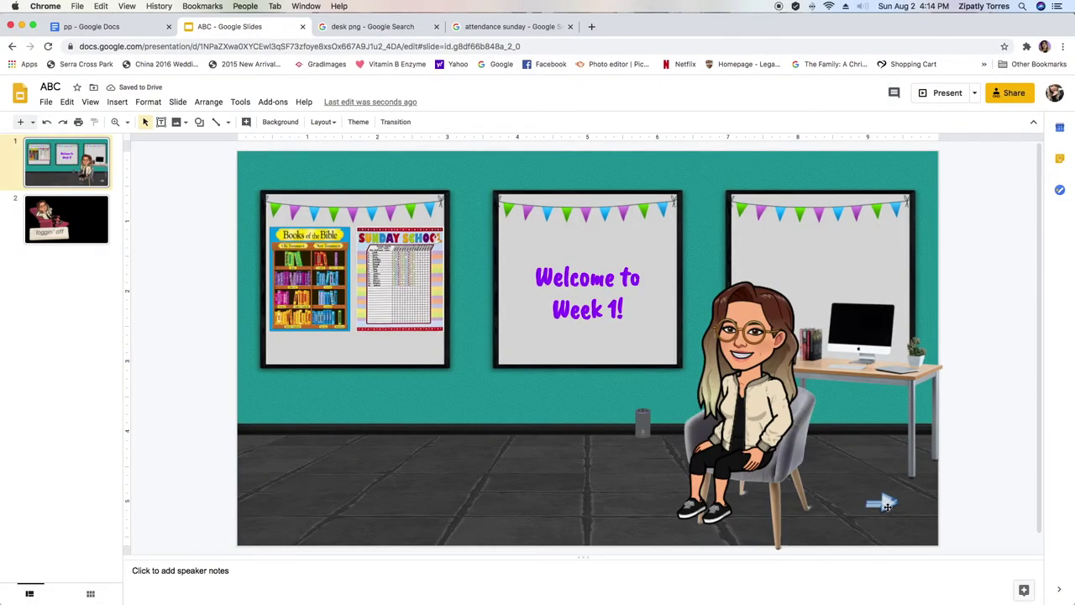
click(65, 218)
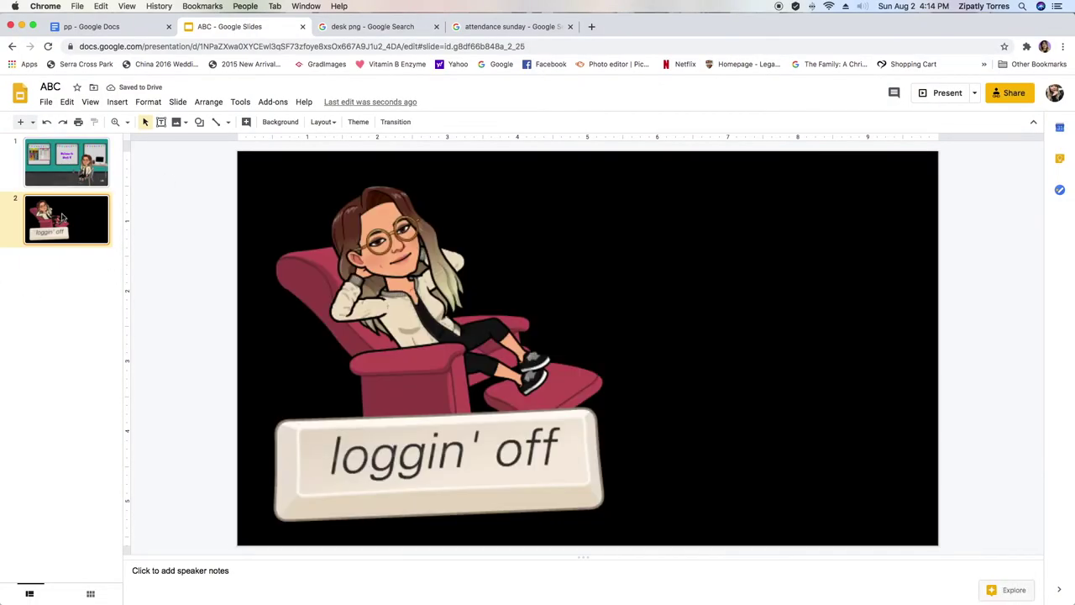
Insert the green running-man sign from a "transparent exit" image search on the first slide and shrink it into the lower-left floor corner.
click(80, 156)
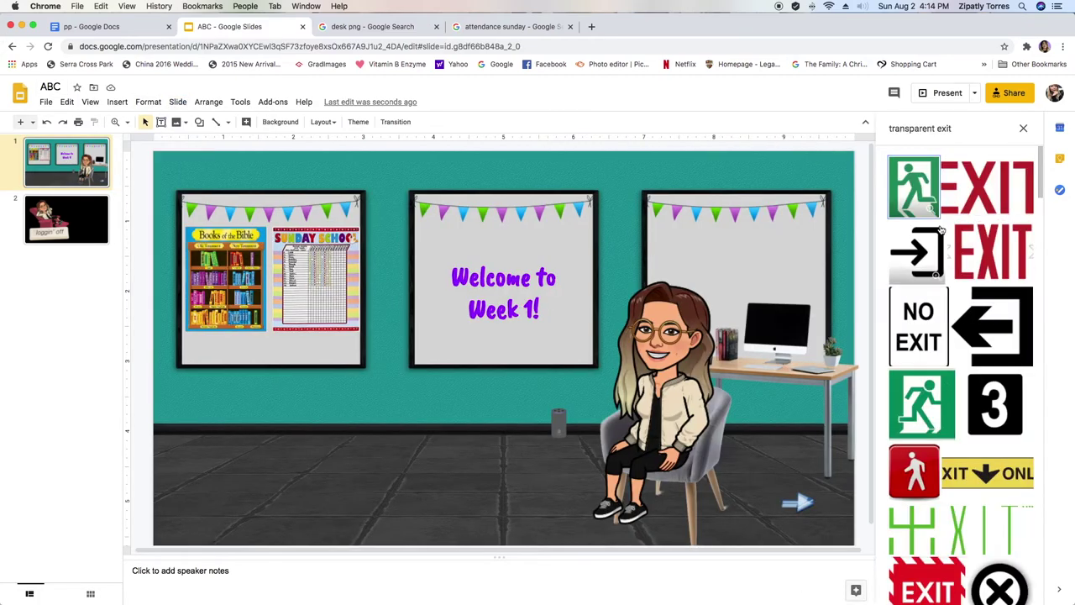
click(961, 186)
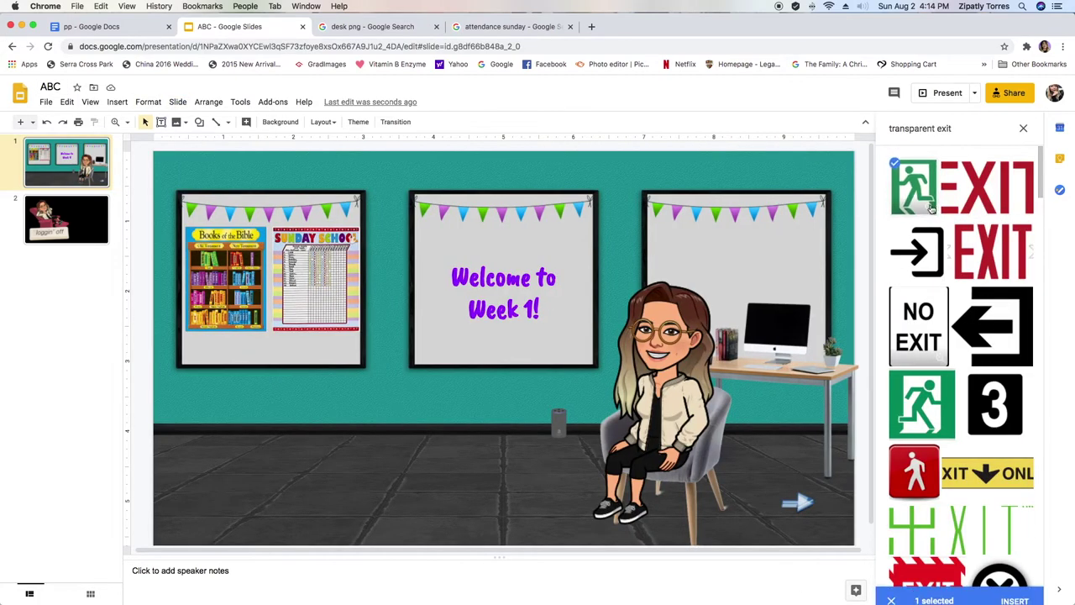
click(1015, 591)
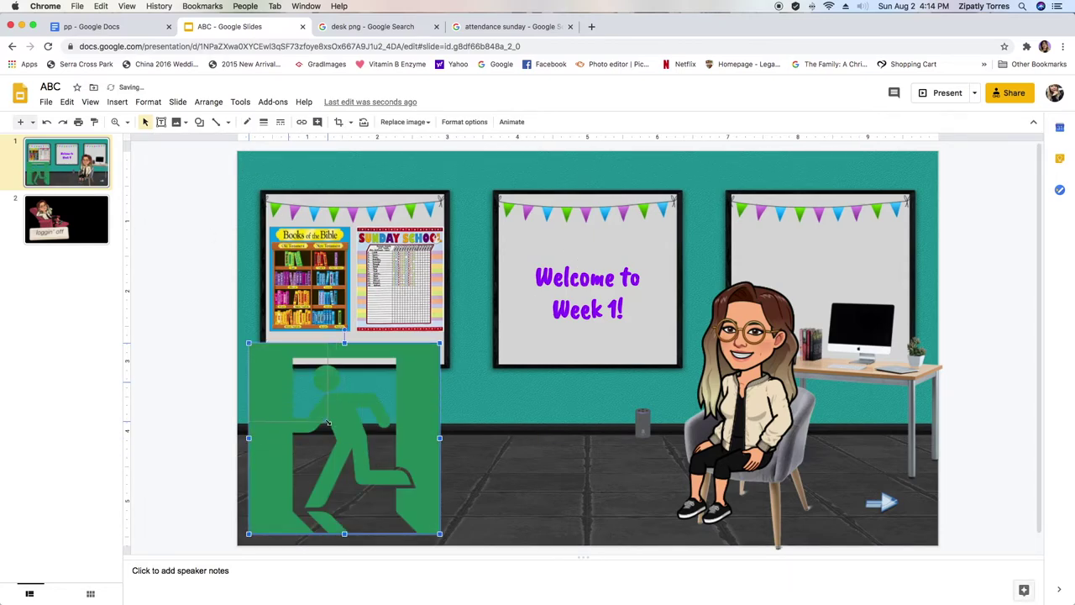
drag(439, 533, 275, 502)
click(316, 531)
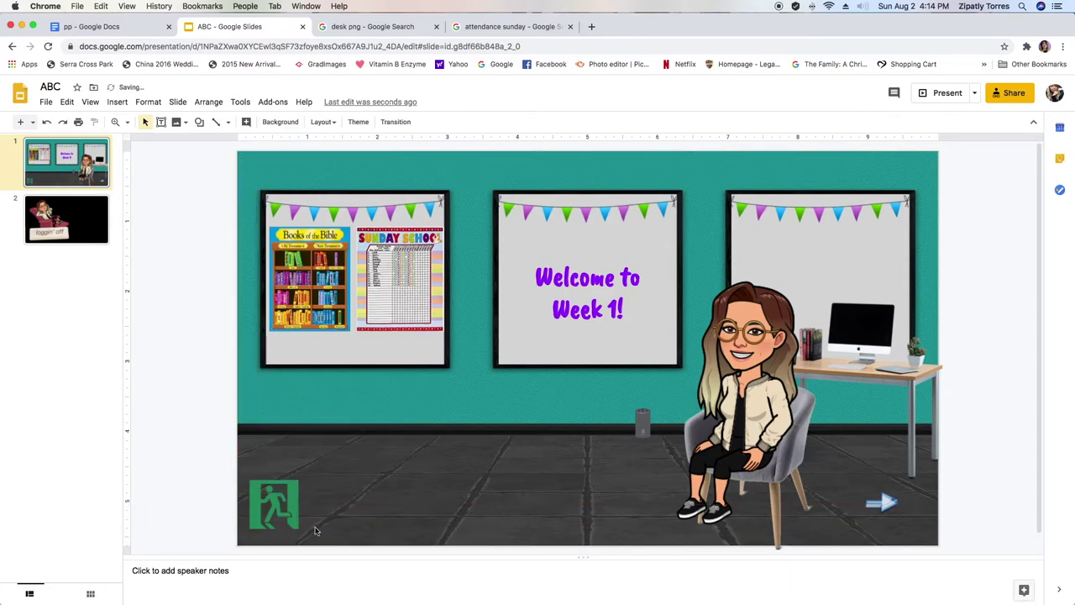
Add a text box reading "EXIT" over the green sign, with white text at size 12.
click(160, 122)
drag(252, 481, 292, 524)
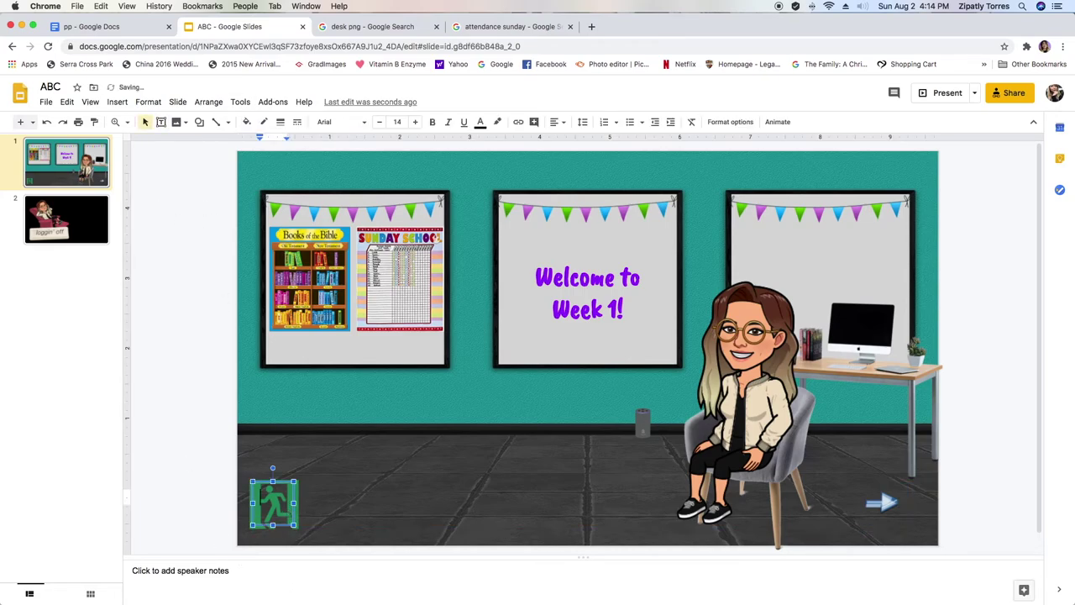
text(EXIT)
click(481, 122)
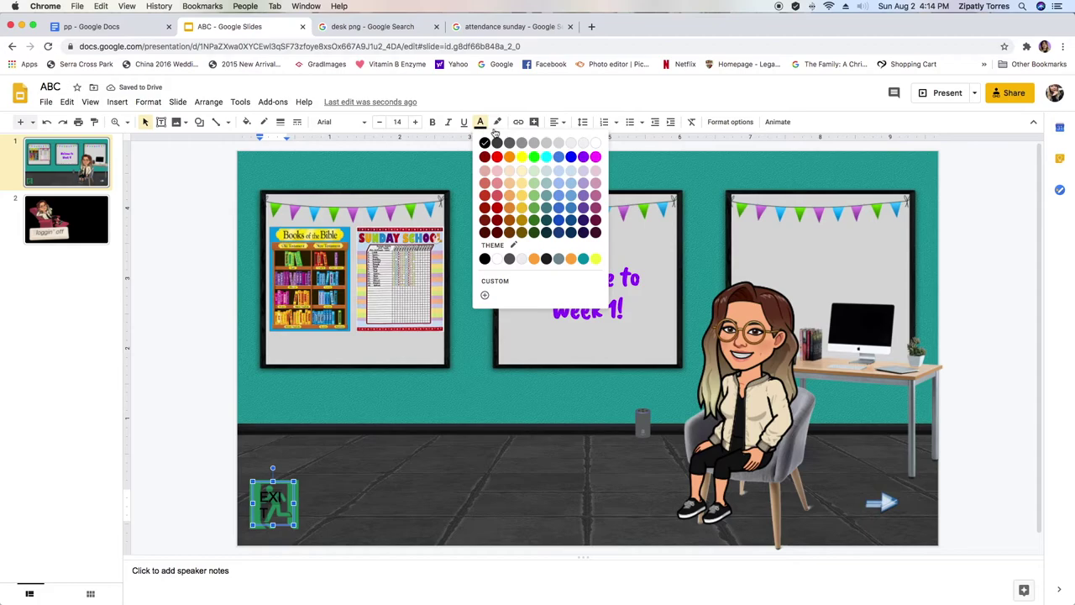
click(594, 150)
click(398, 122)
text(12)
key(Return)
click(348, 468)
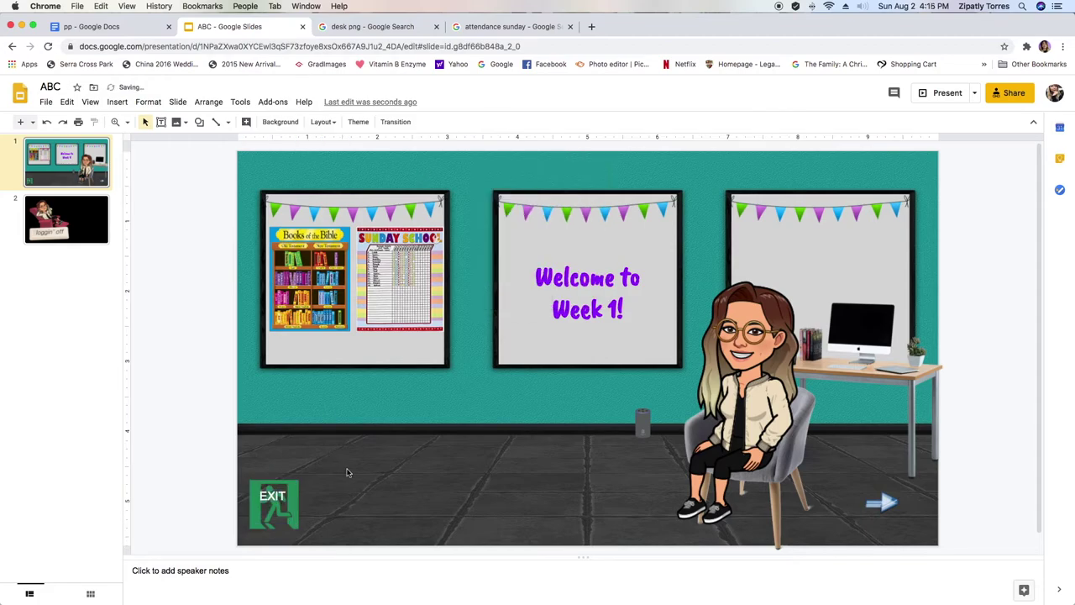
Place the EXIT text at the bottom of the green sign and link the sign image to Slide 2.
click(276, 479)
click(273, 508)
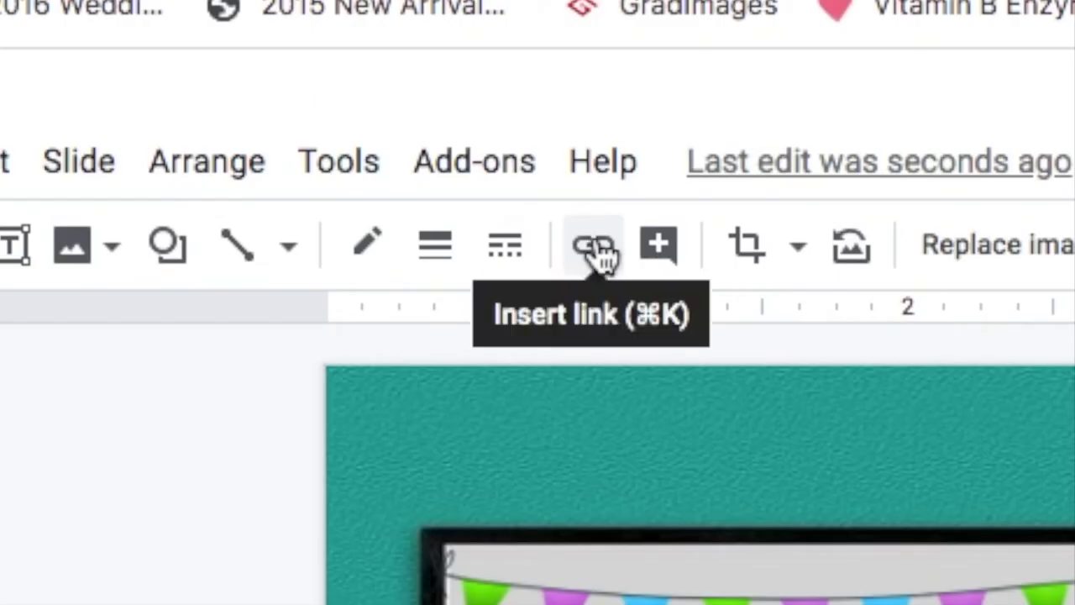
click(593, 246)
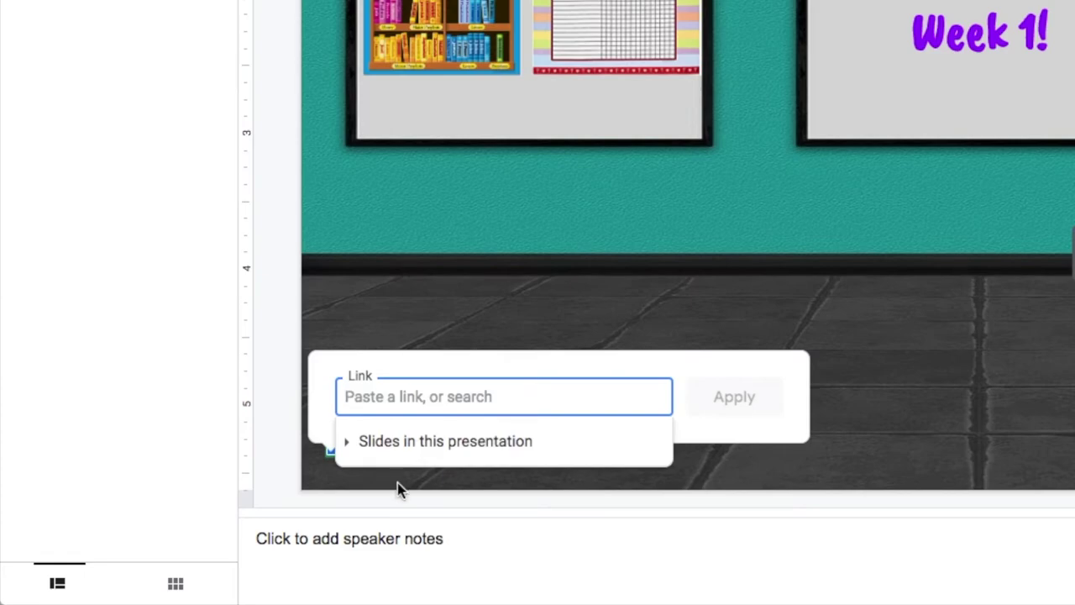
click(444, 438)
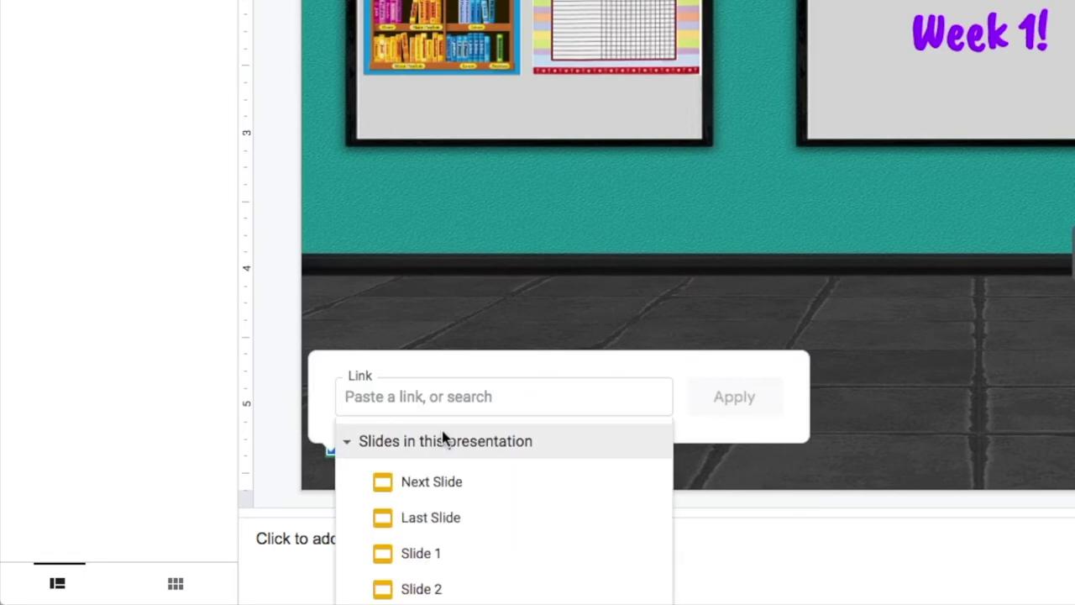
click(456, 580)
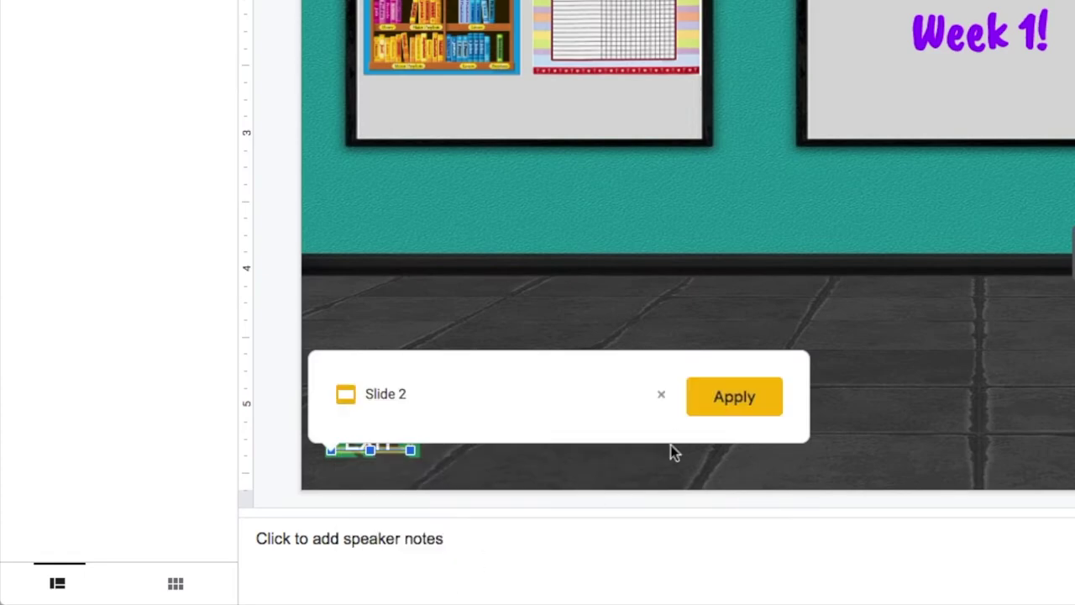
click(713, 411)
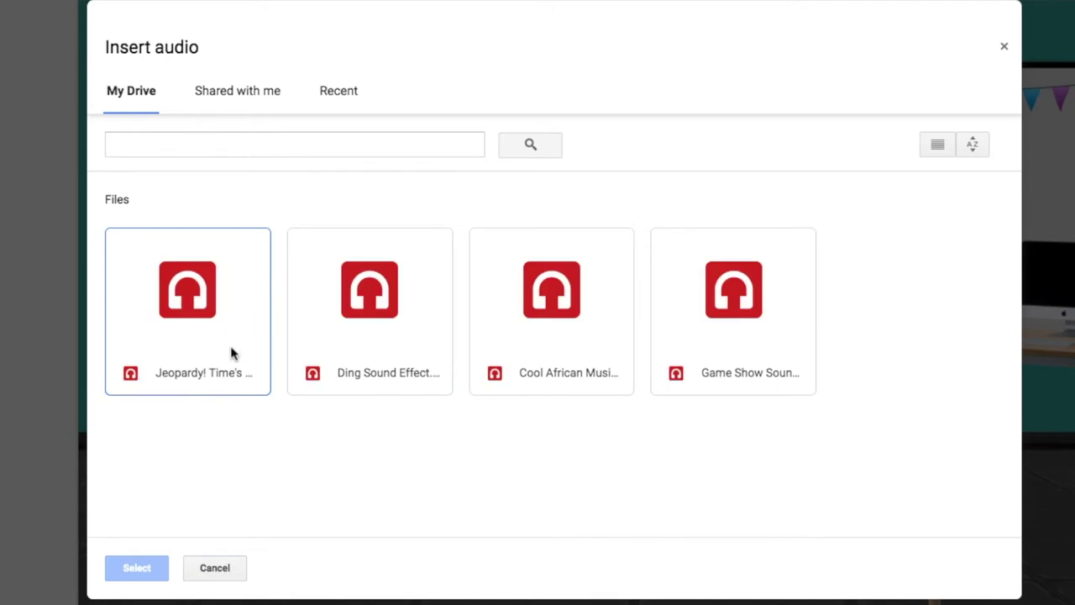
Insert the Ding Sound Effect audio from My Drive and set it to play automatically at full volume with its icon hidden when presenting.
click(238, 367)
click(378, 377)
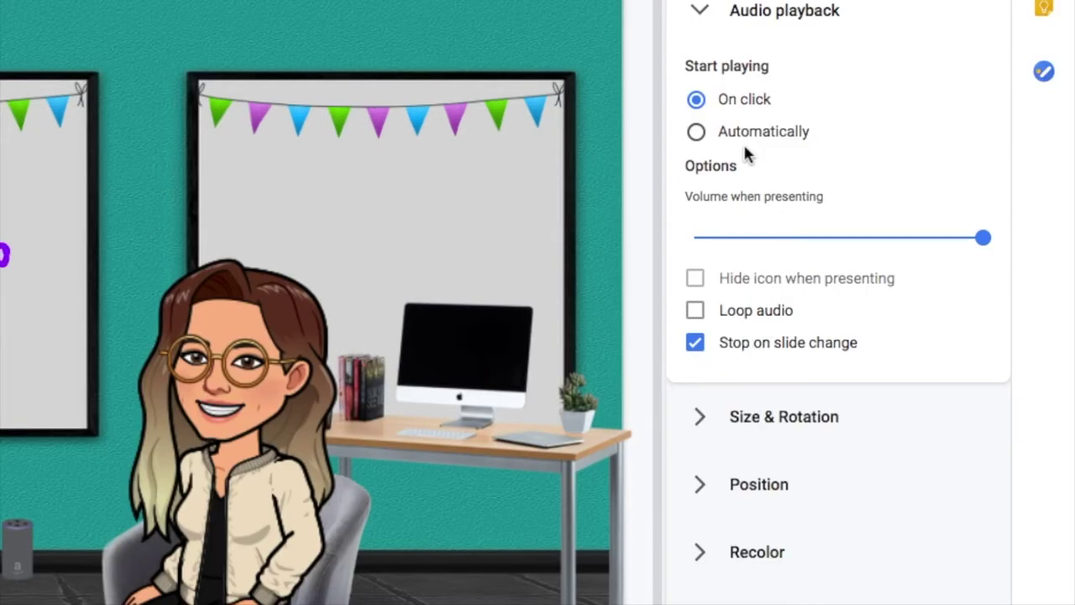
click(746, 134)
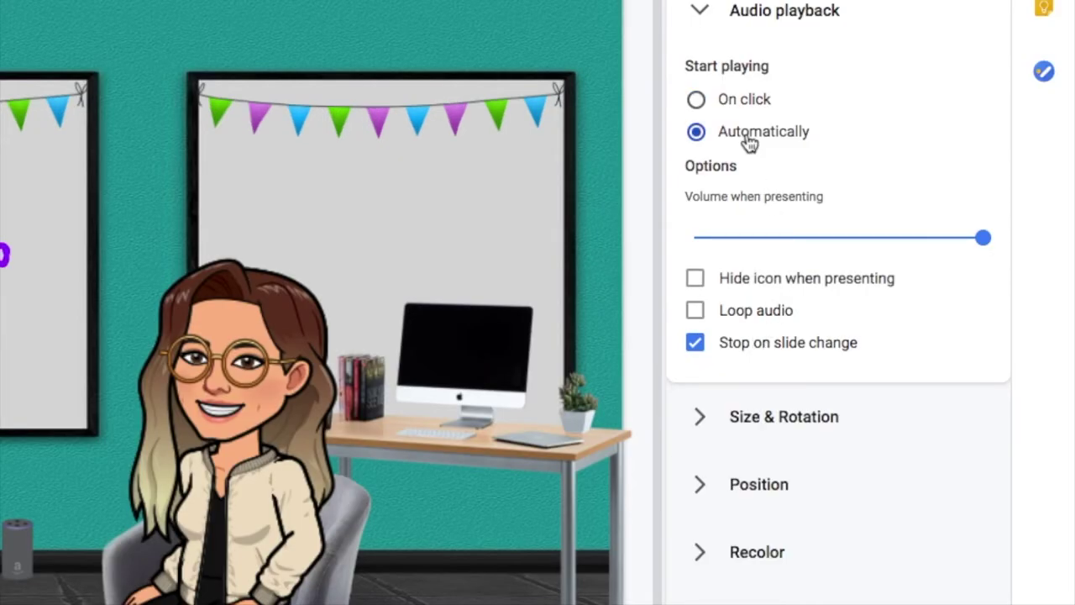
click(729, 278)
key(Escape)
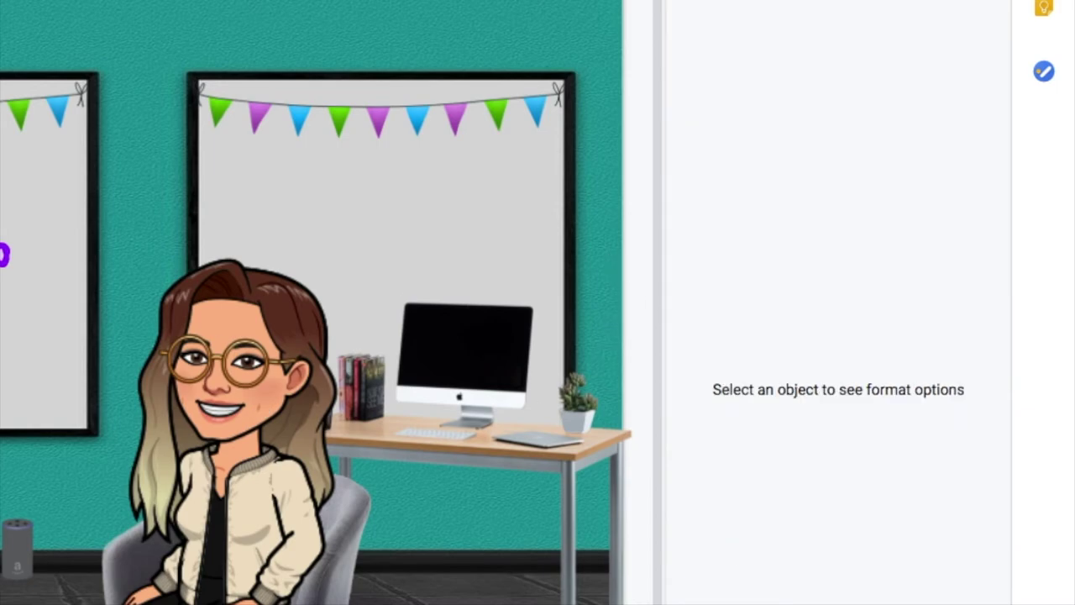
click(585, 267)
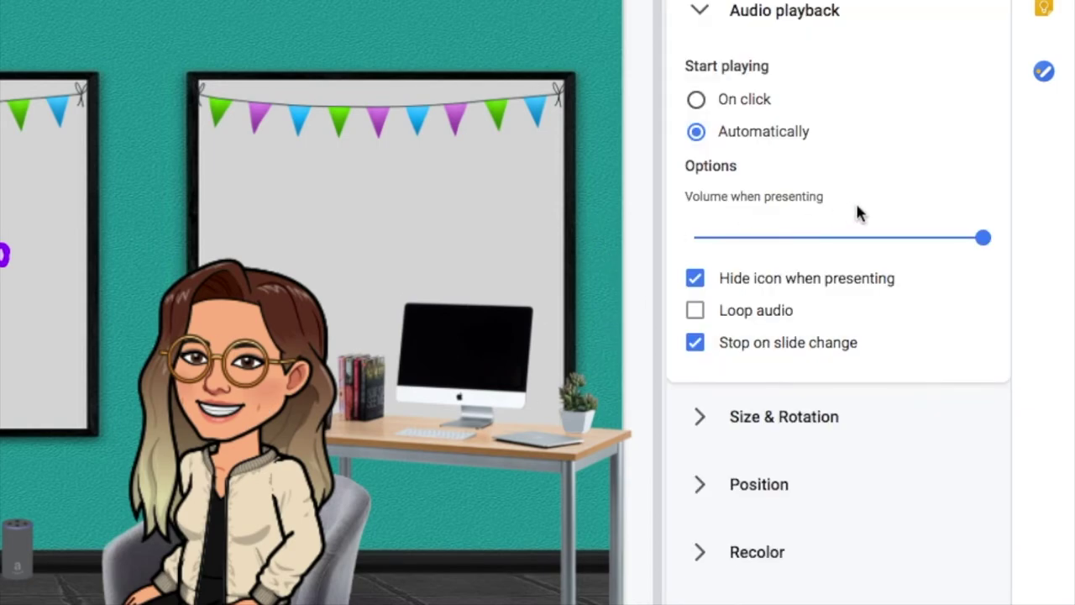
drag(989, 241, 1070, 281)
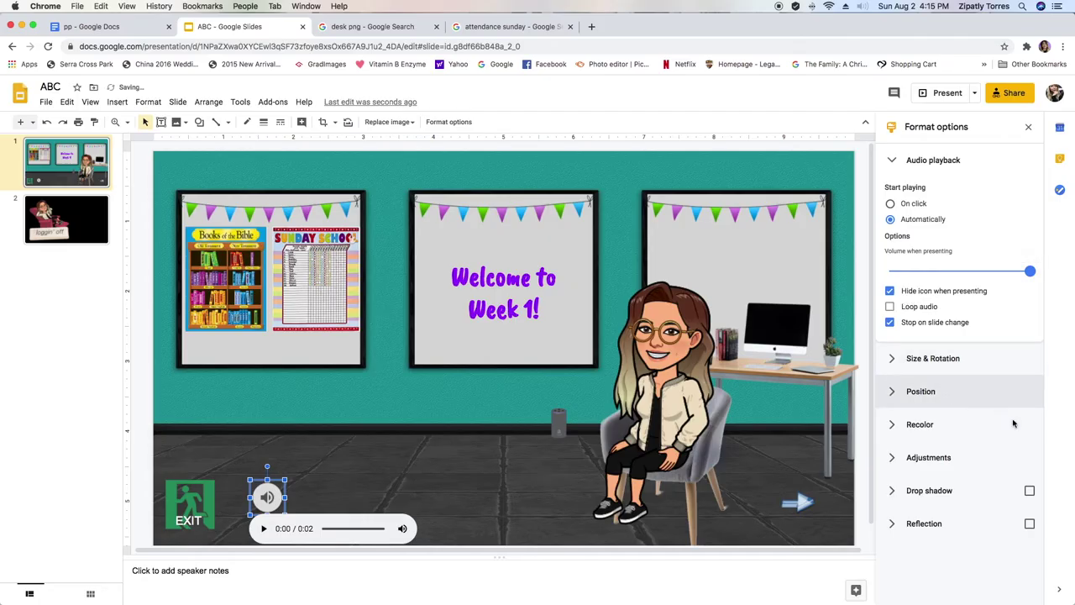
Draw a rectangle shape that covers the entire first slide, from its upper-left corner to its lower-right corner.
click(340, 393)
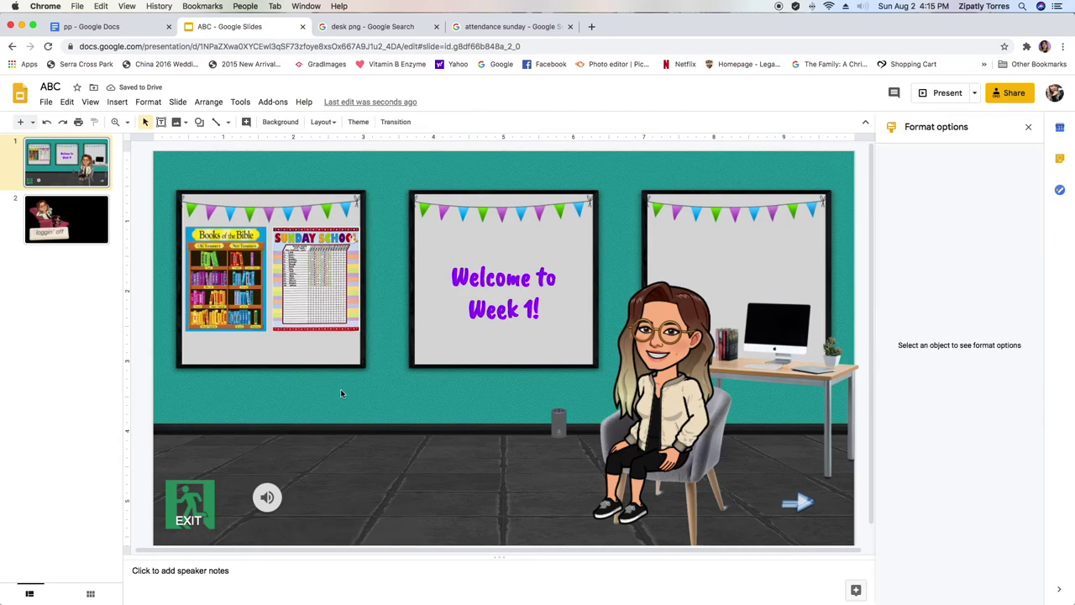
click(117, 101)
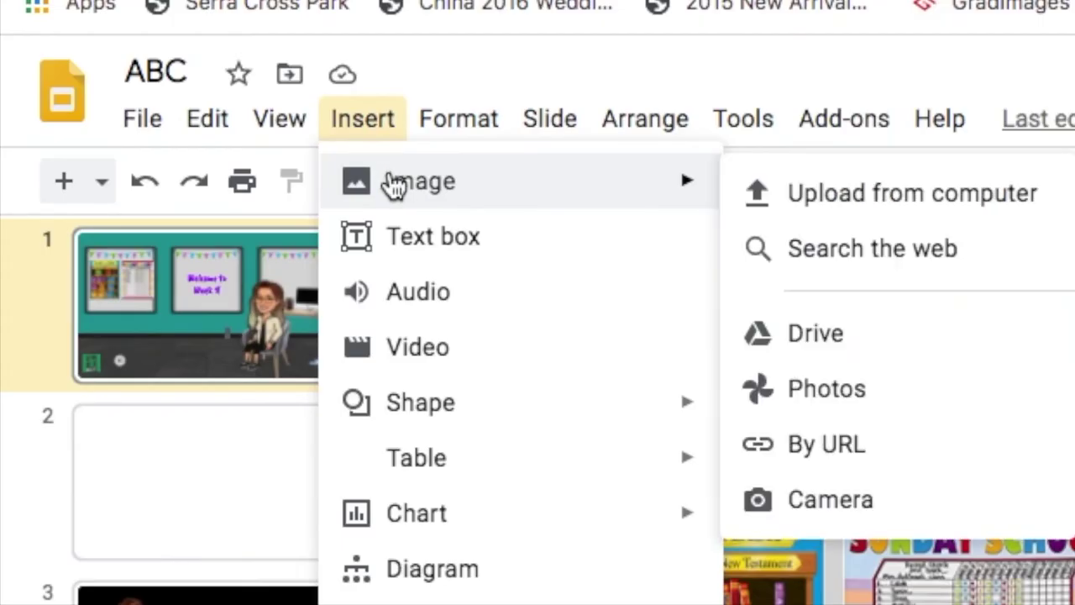
mouse_move(167, 201)
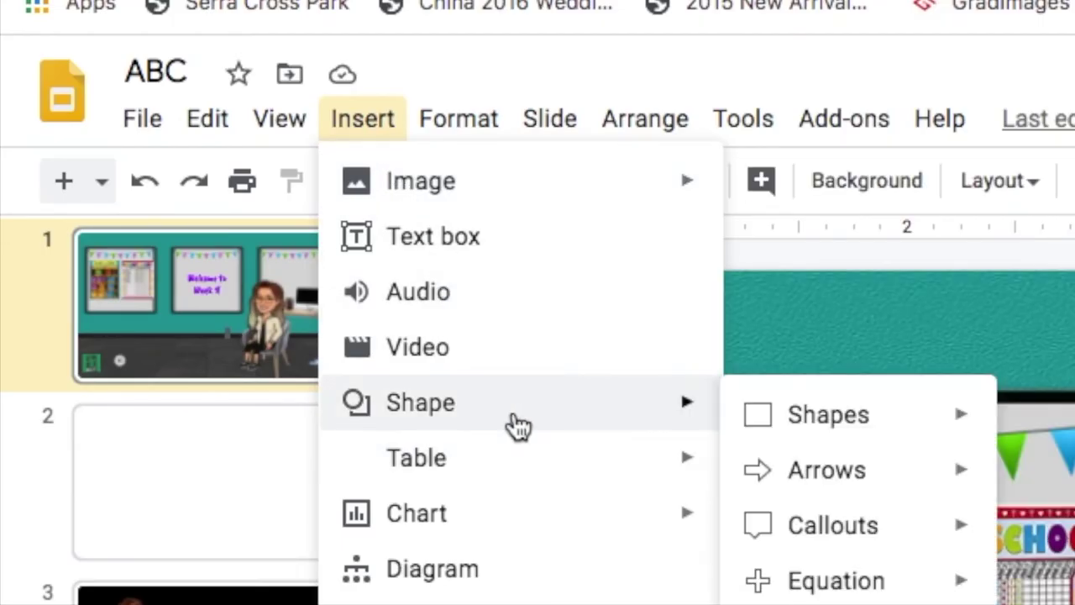
mouse_move(865, 432)
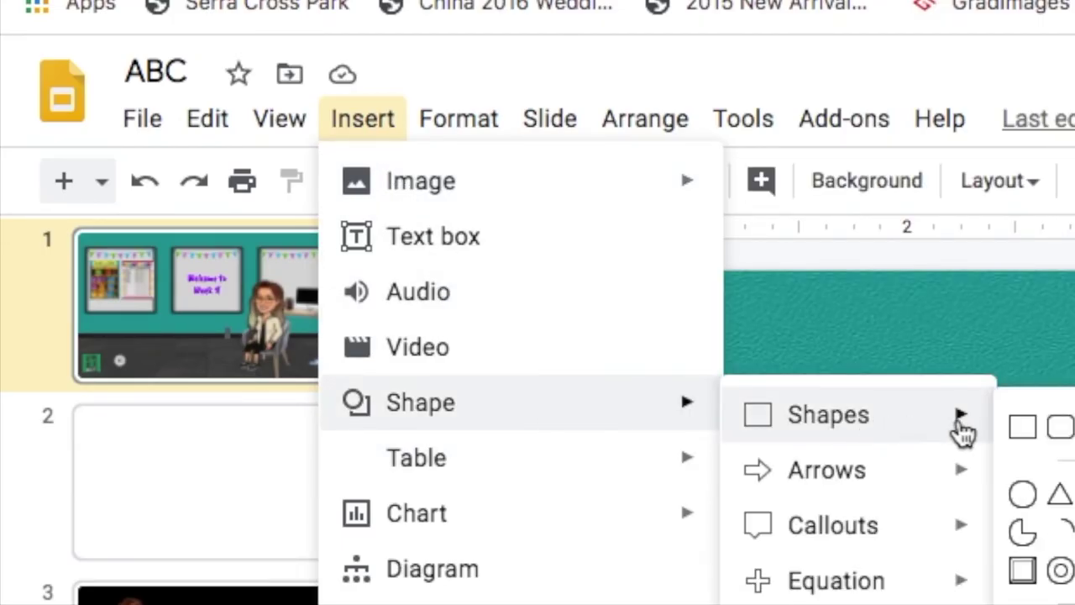
click(1031, 426)
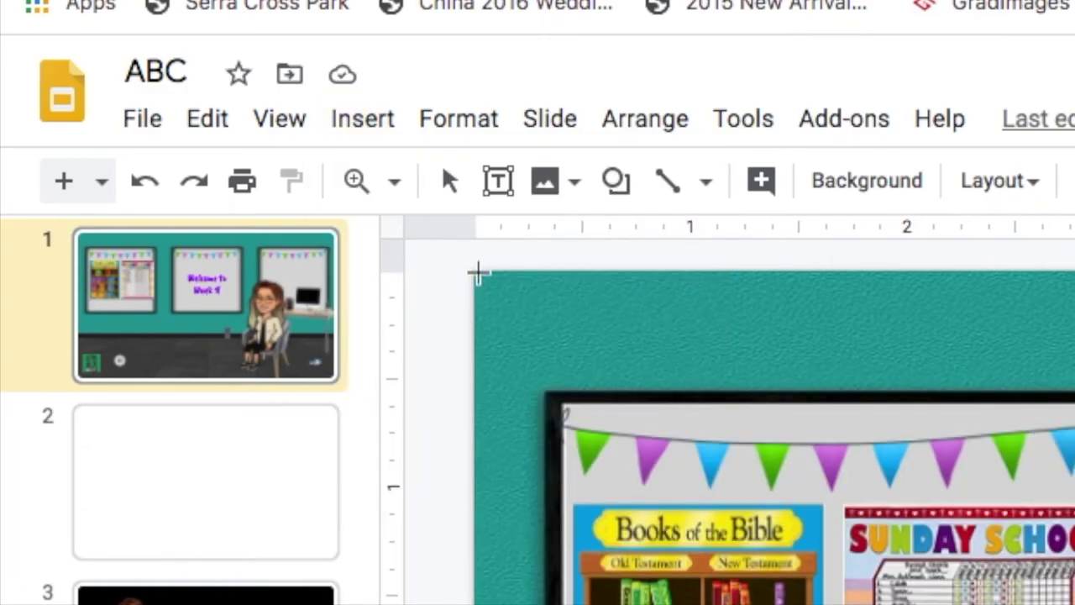
drag(476, 272, 1074, 604)
drag(677, 504, 1020, 577)
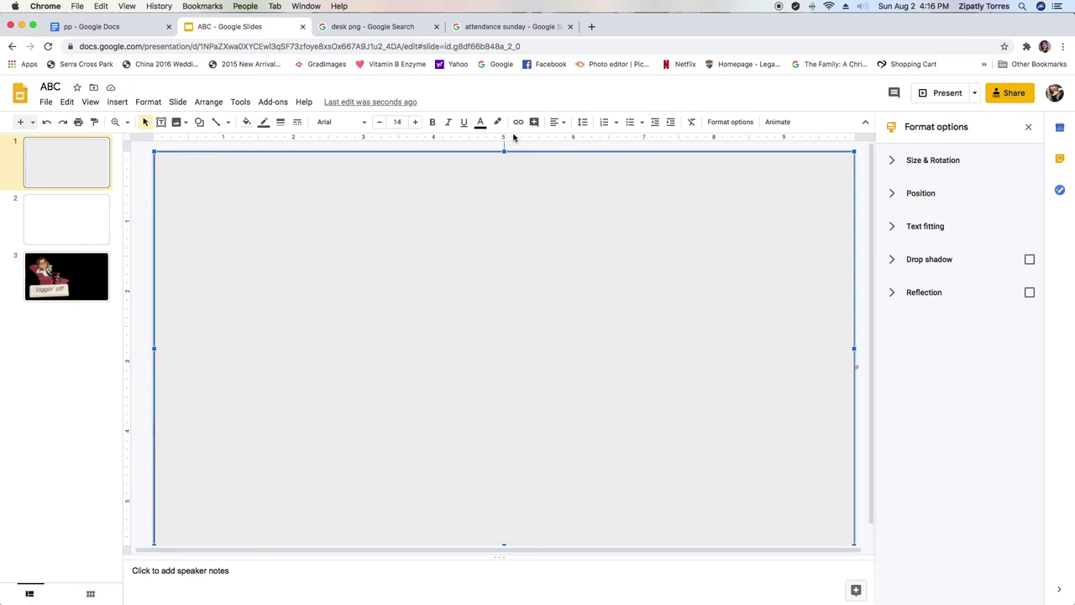
Make the fill of the slide-covering rectangle transparent and deselect it.
click(246, 122)
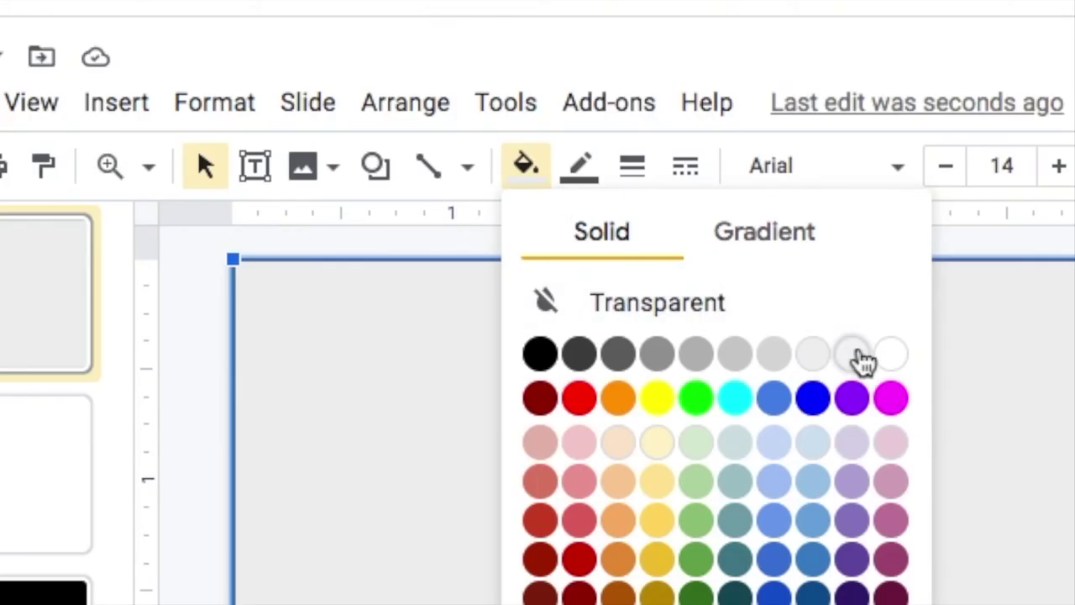
click(809, 337)
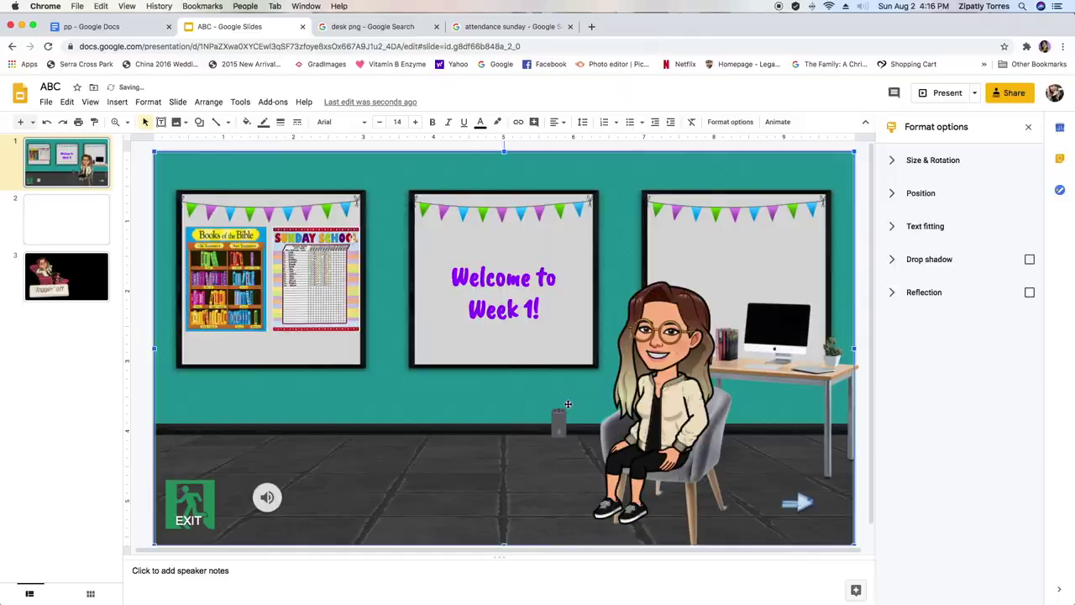
click(863, 322)
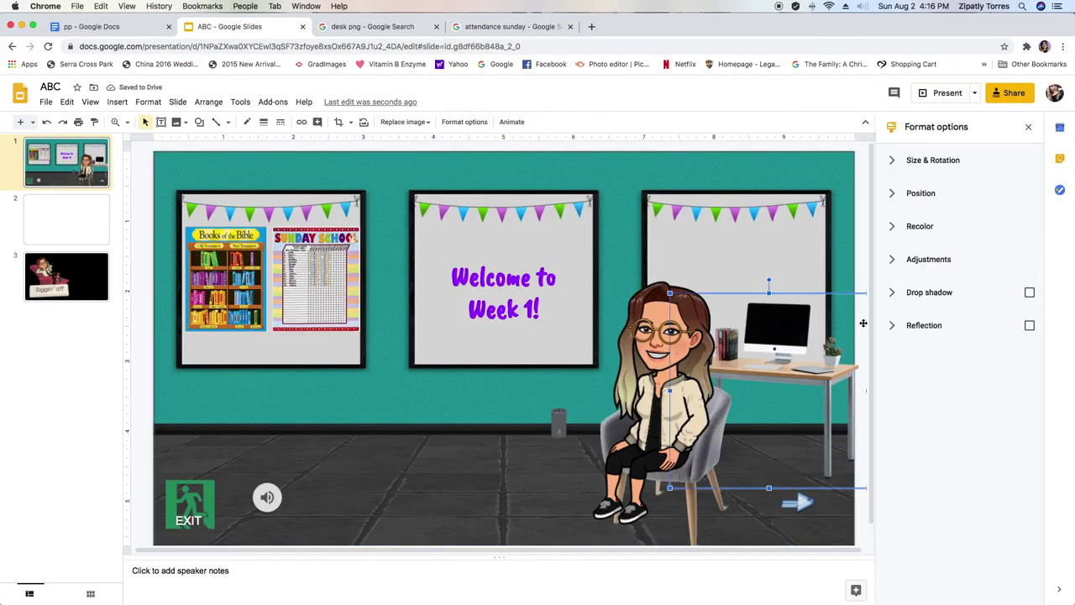
click(860, 271)
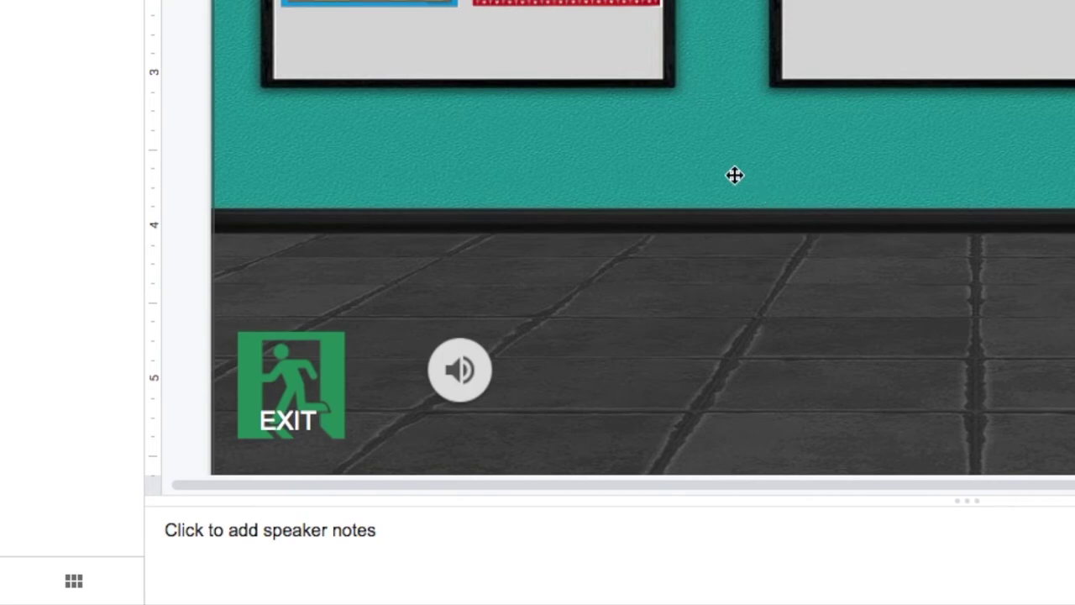
Link the transparent full-slide rectangle to Slide 1.
click(395, 407)
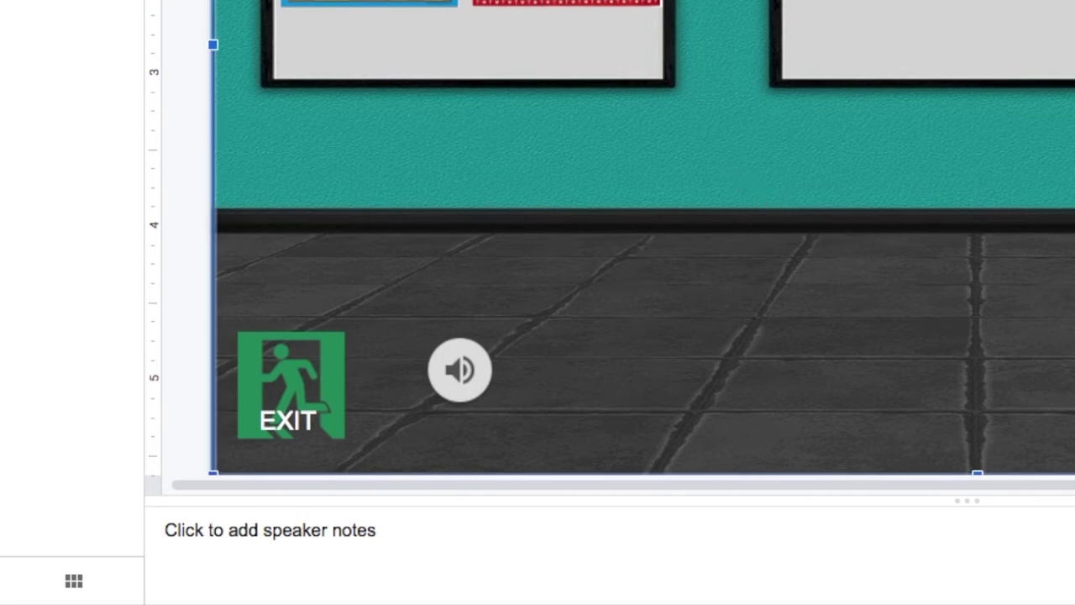
key(ctrl+k)
click(372, 467)
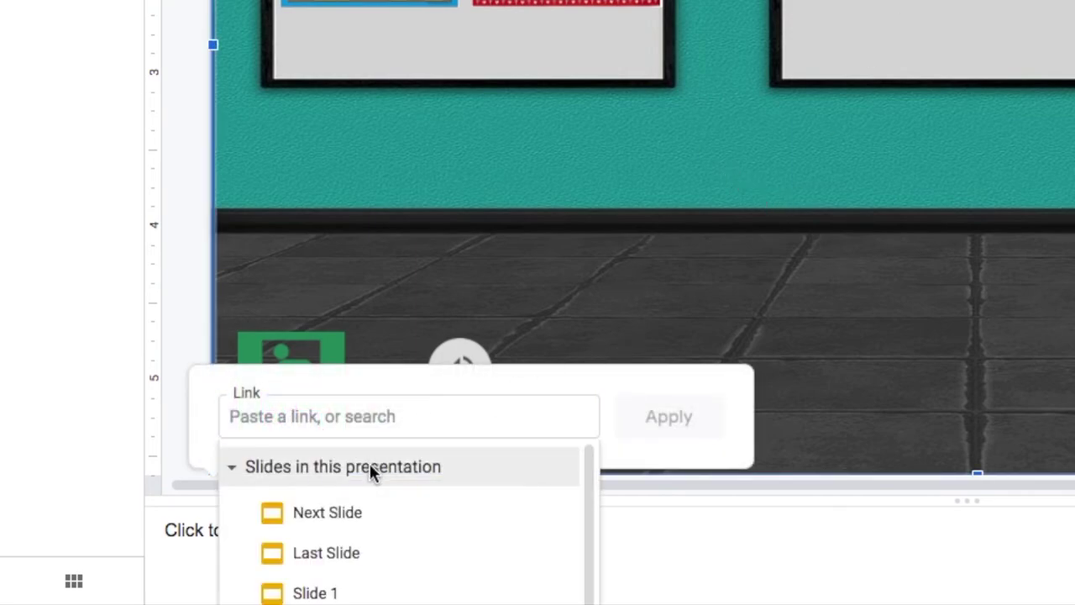
click(311, 586)
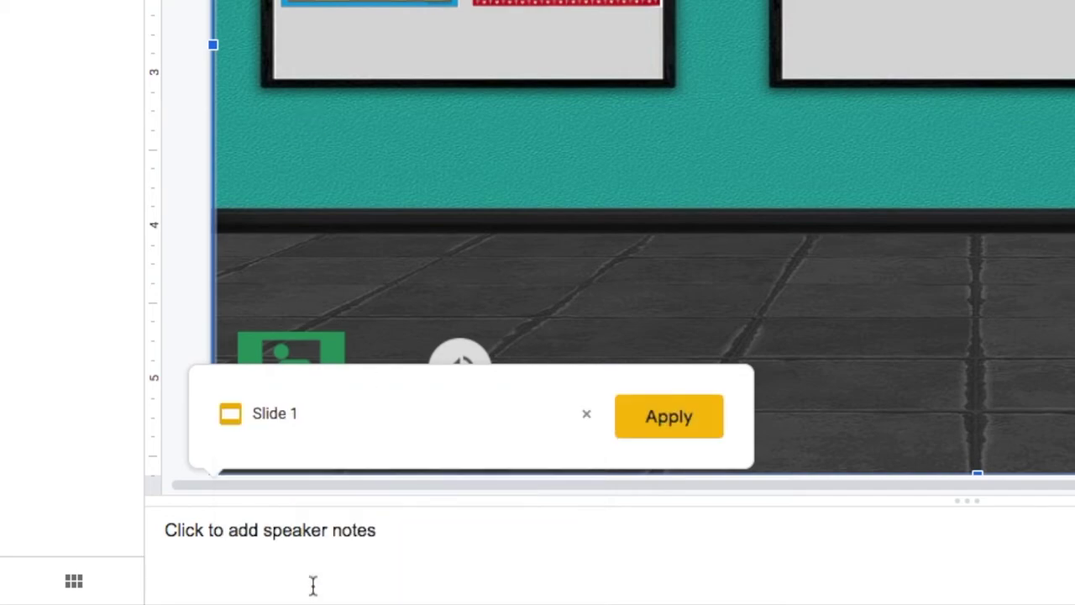
click(623, 429)
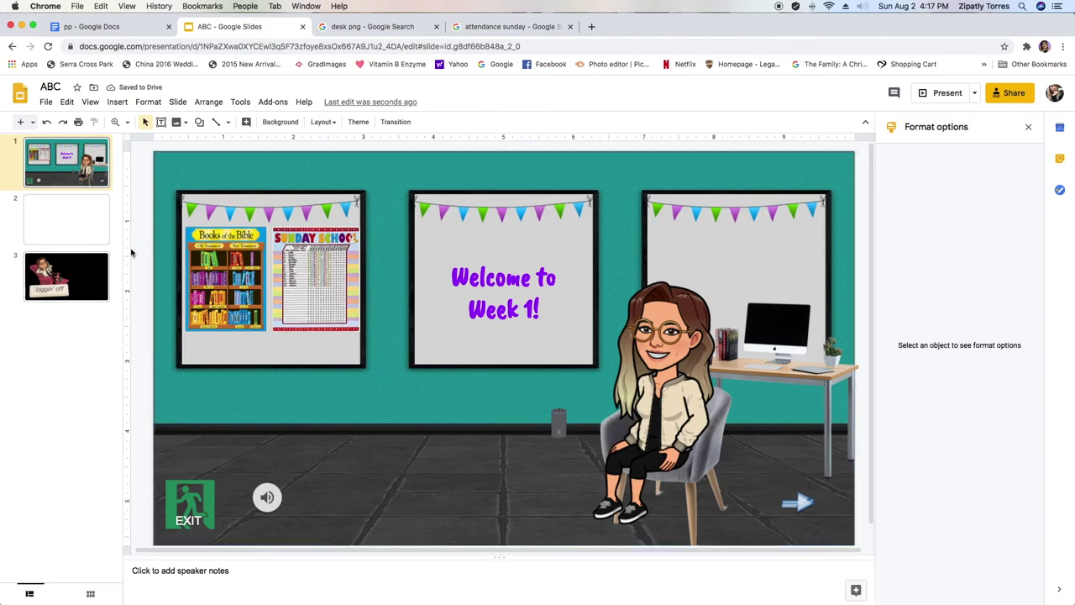
Send the transparent full-slide rectangle on the first slide to the back of the stacking order.
click(96, 209)
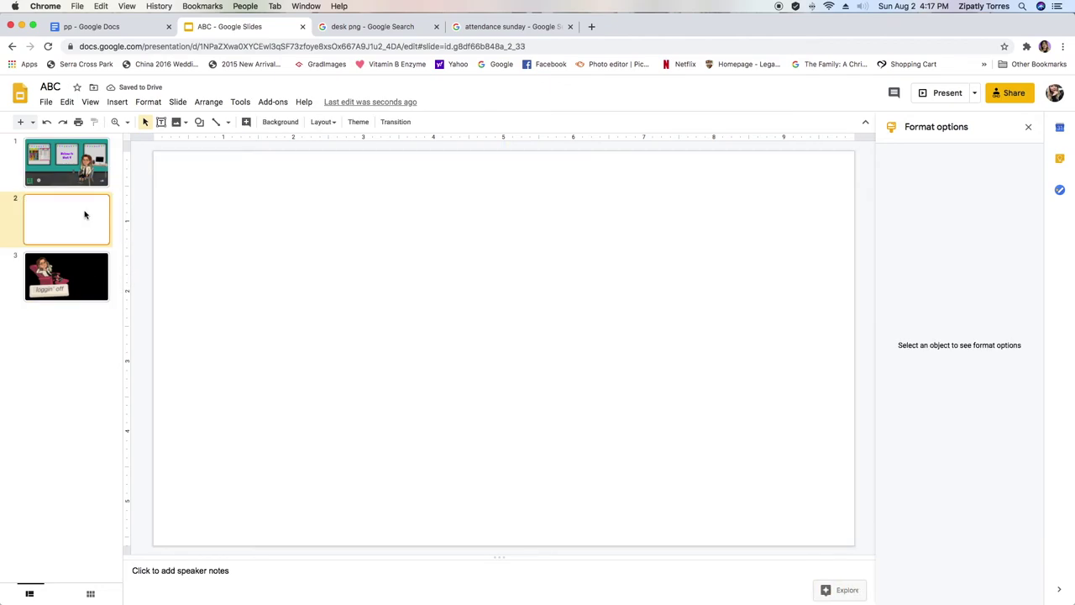
click(83, 184)
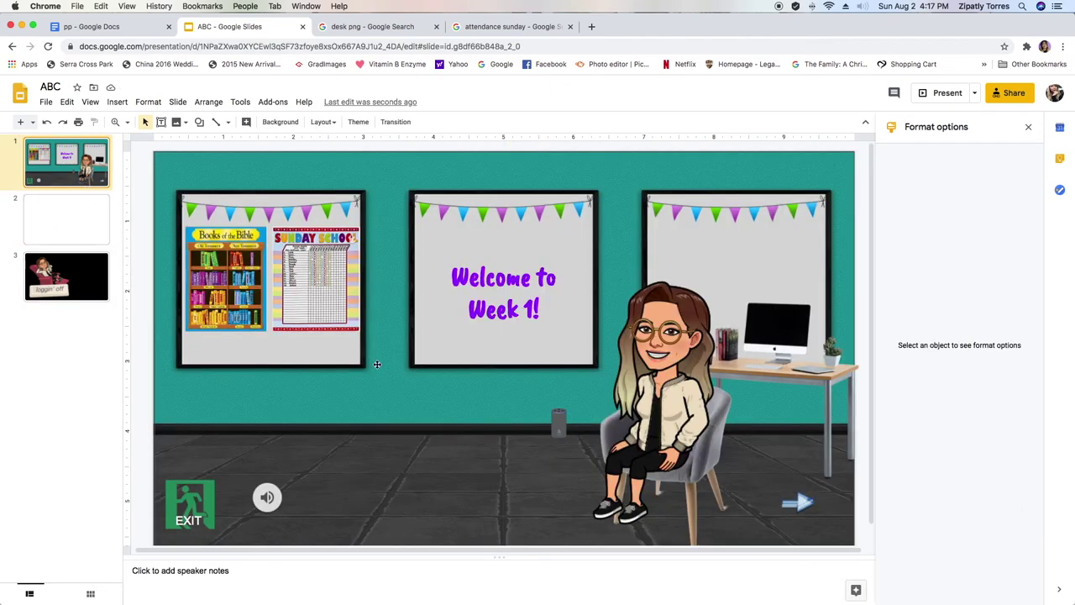
click(334, 174)
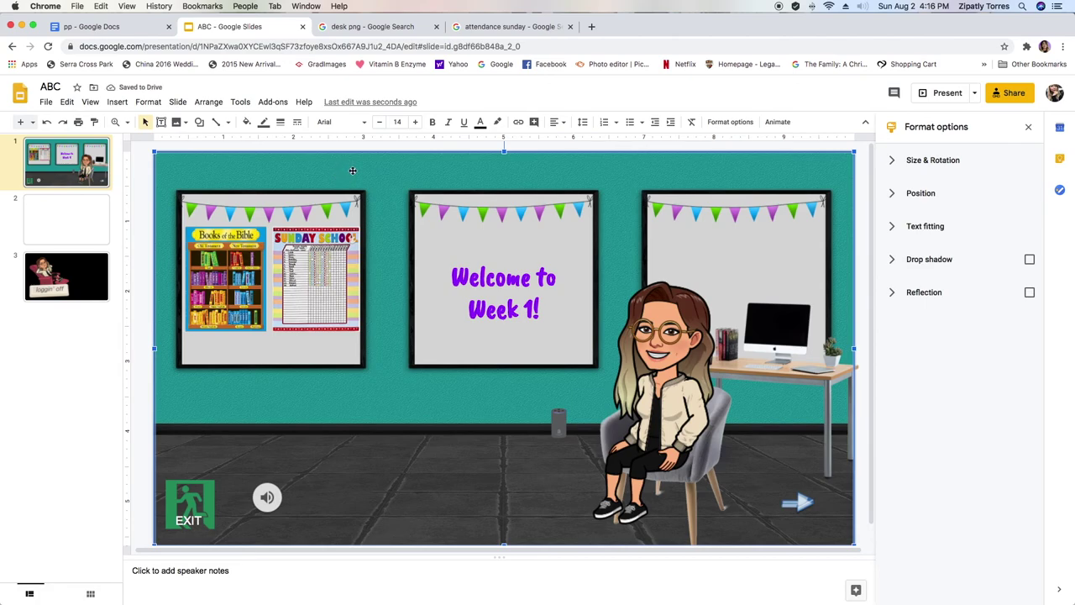
right_click(352, 171)
mouse_move(430, 305)
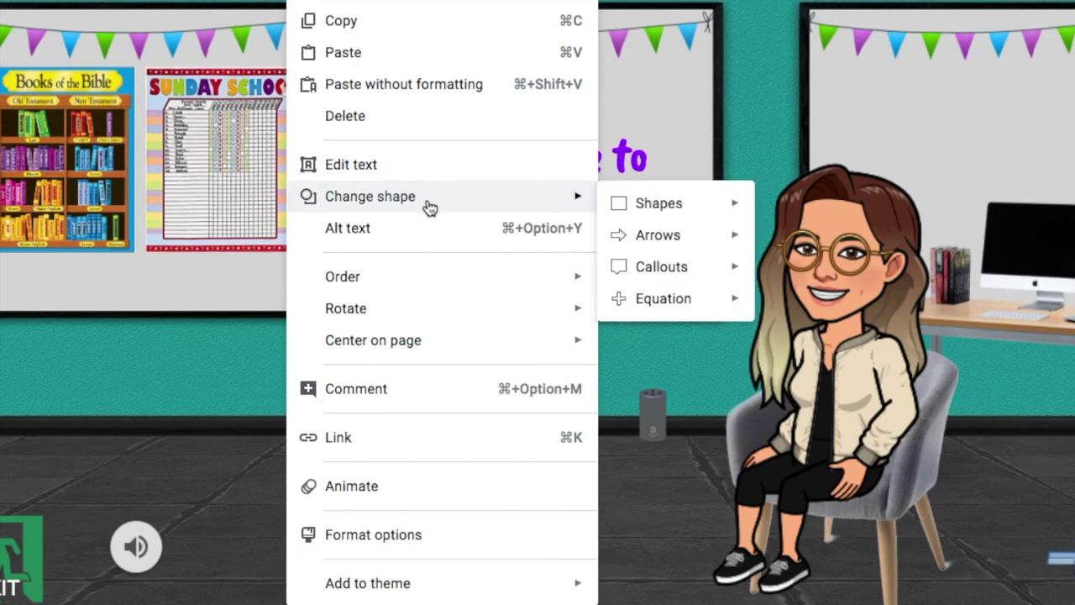
mouse_move(528, 285)
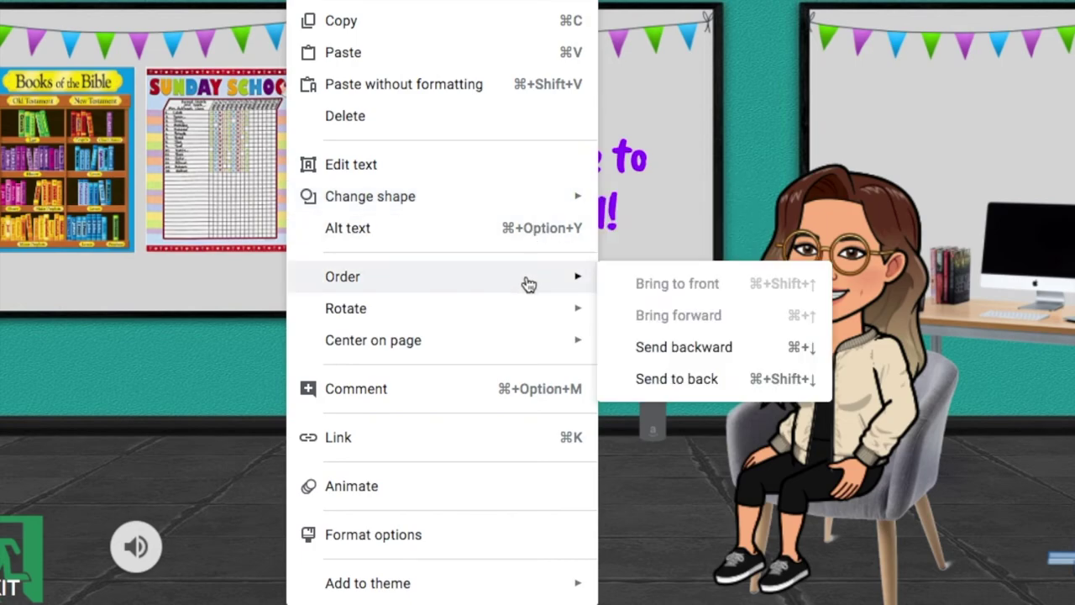
click(672, 382)
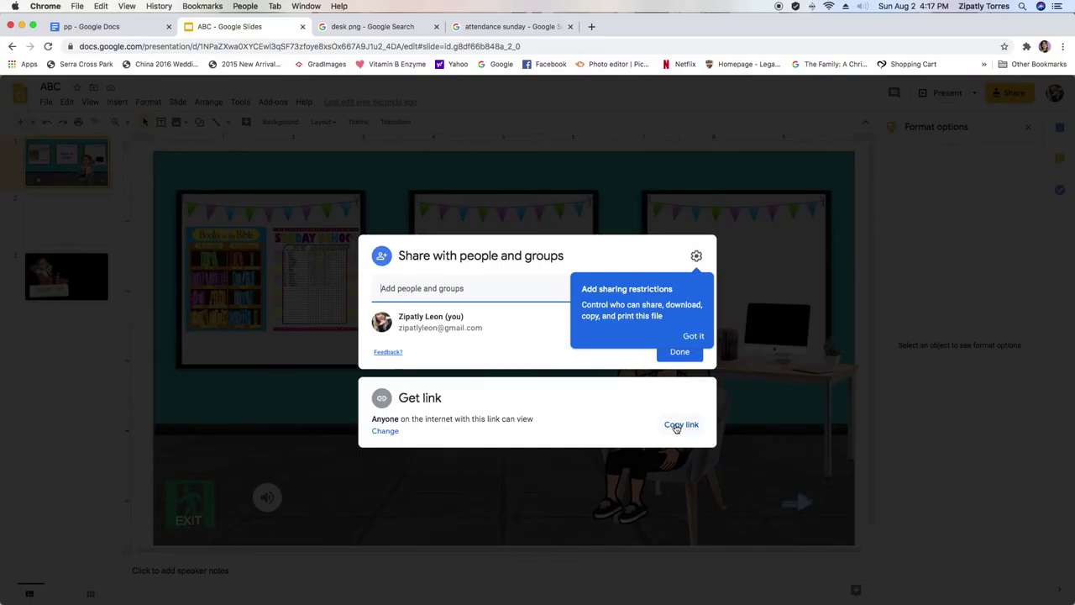
Copy the presentation's anyone-with-the-link Viewer link and paste it below the sample links in the pp Google Docs document.
click(681, 424)
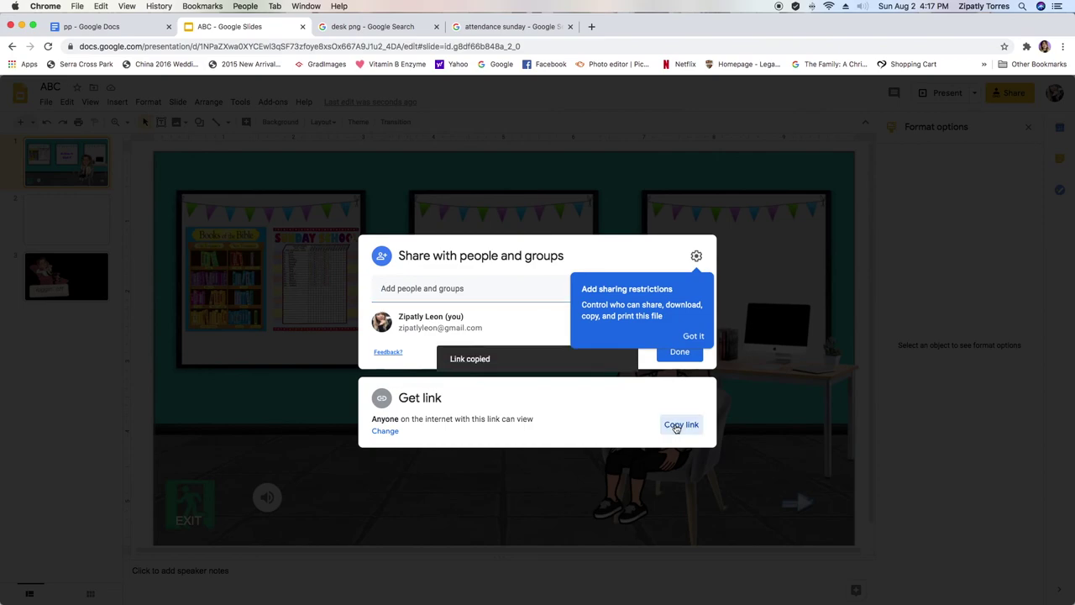
click(417, 398)
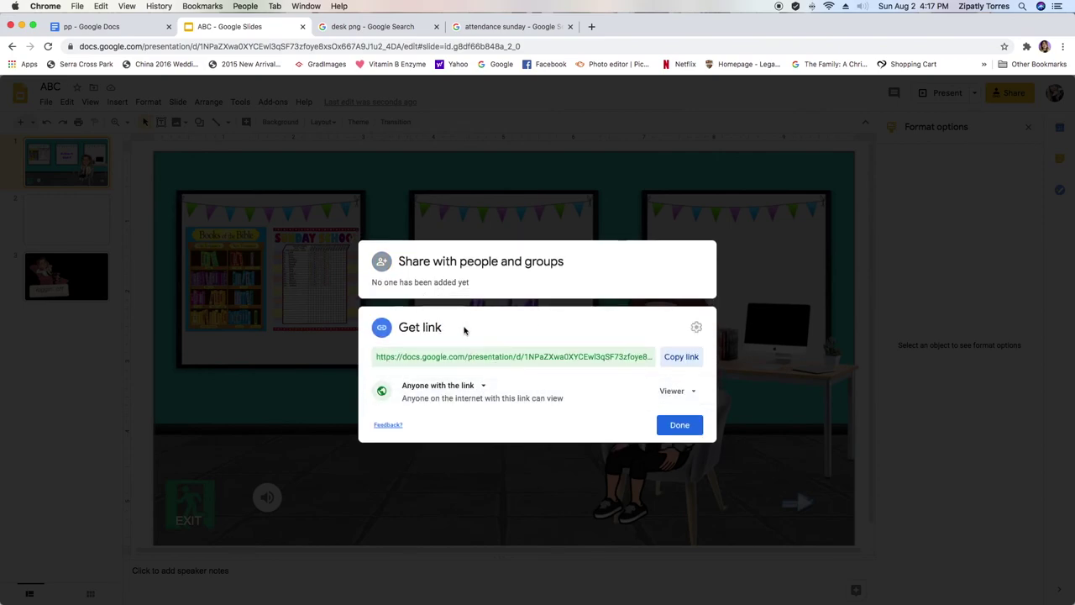
click(681, 357)
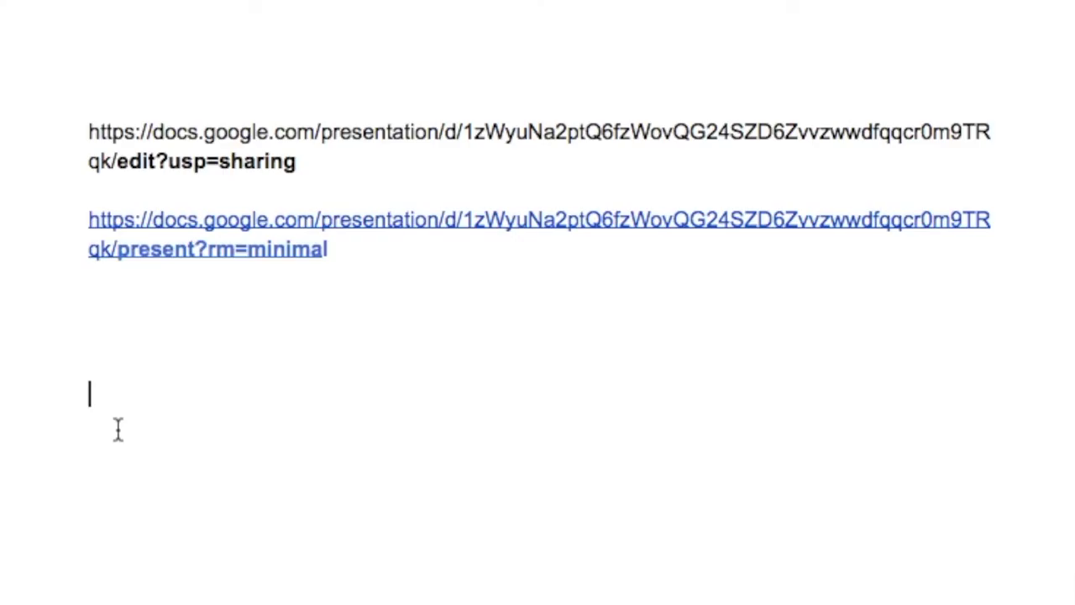
right_click(114, 398)
click(214, 521)
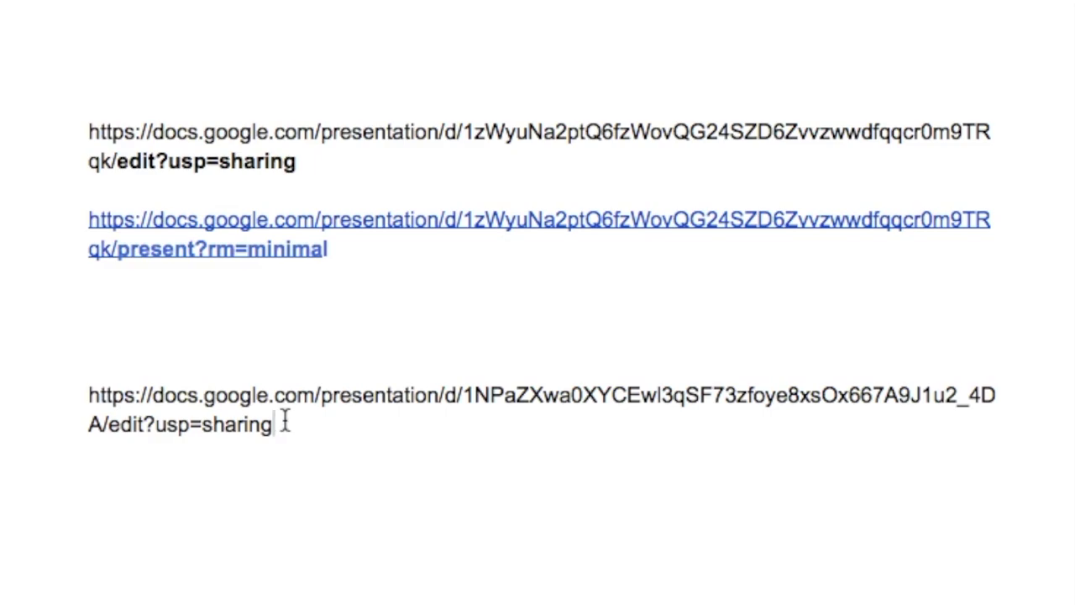
Bold the "edit?usp=sharing" ending of the newly pasted link.
drag(277, 425, 110, 427)
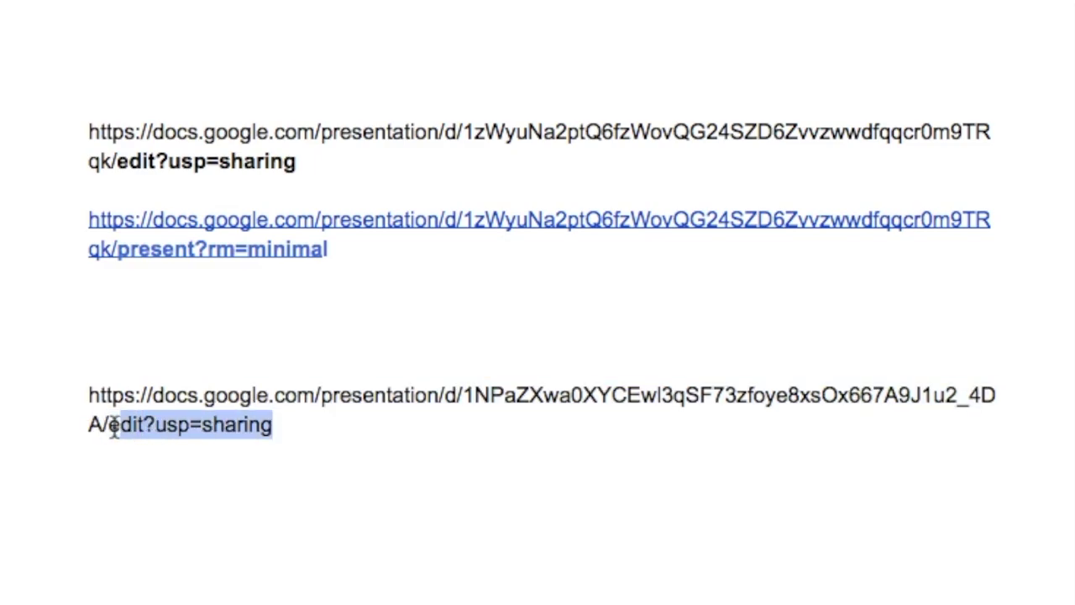
key(ctrl+b)
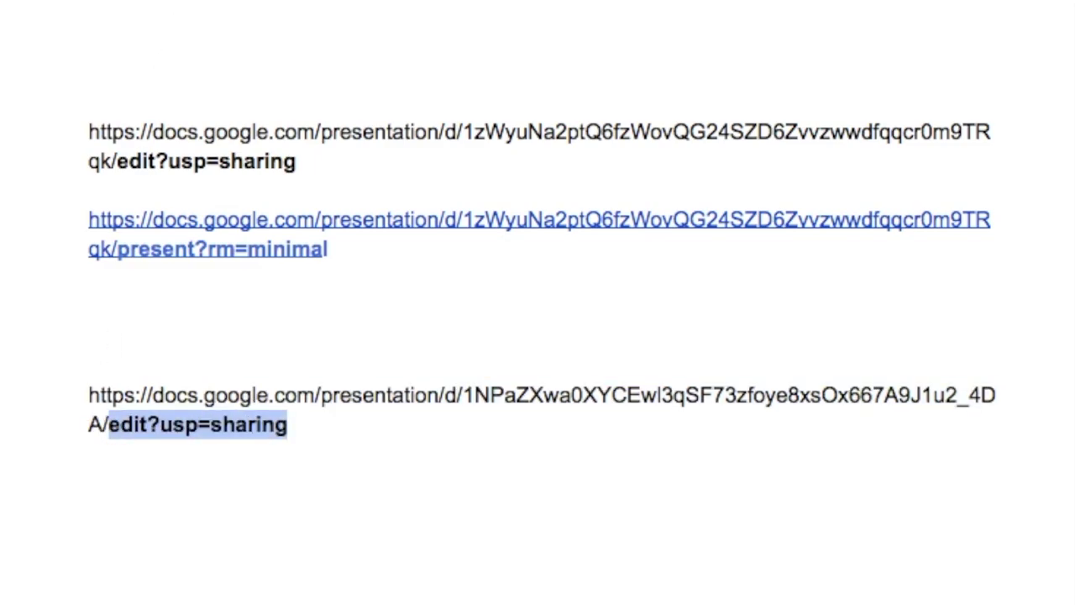
click(257, 451)
drag(300, 163, 195, 83)
click(347, 305)
Copy "present?rm=minimal" from the blue sample link and replace the new link's "edit?usp=sharing" ending with it.
drag(330, 249, 122, 247)
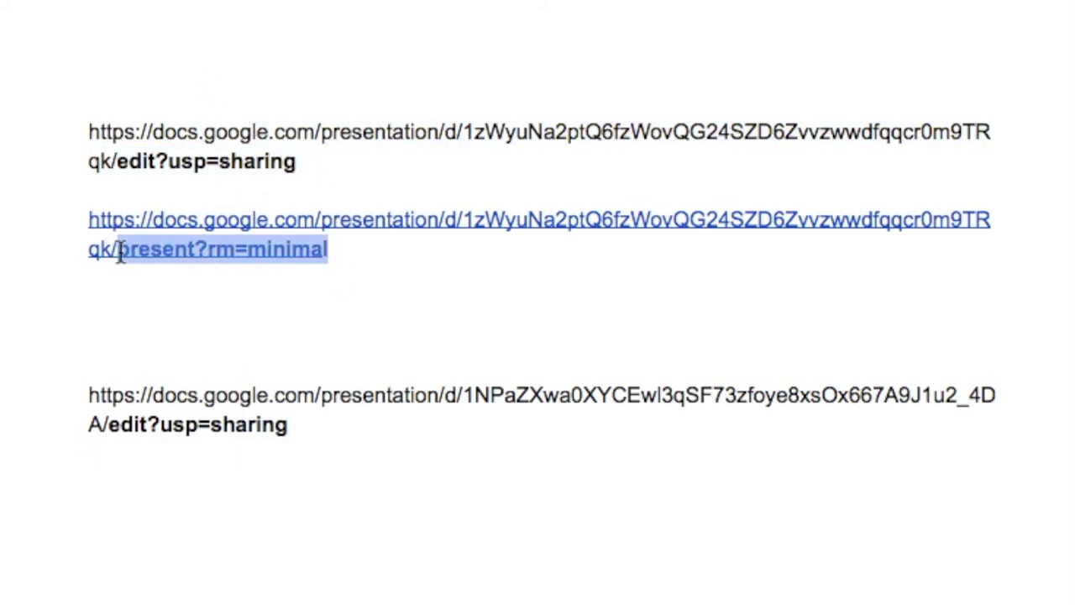
right_click(141, 254)
click(239, 328)
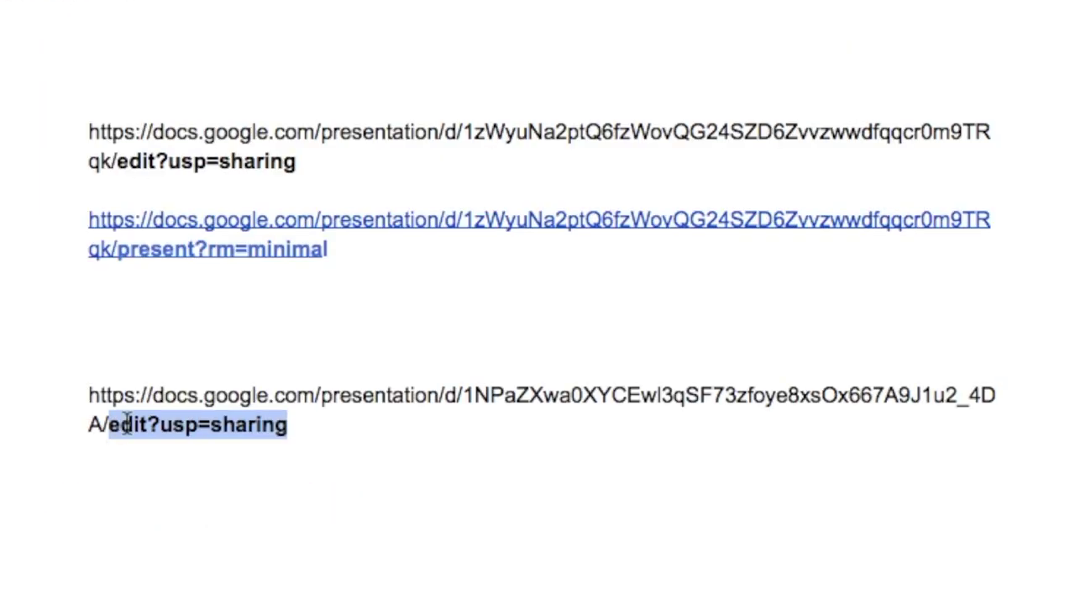
right_click(126, 424)
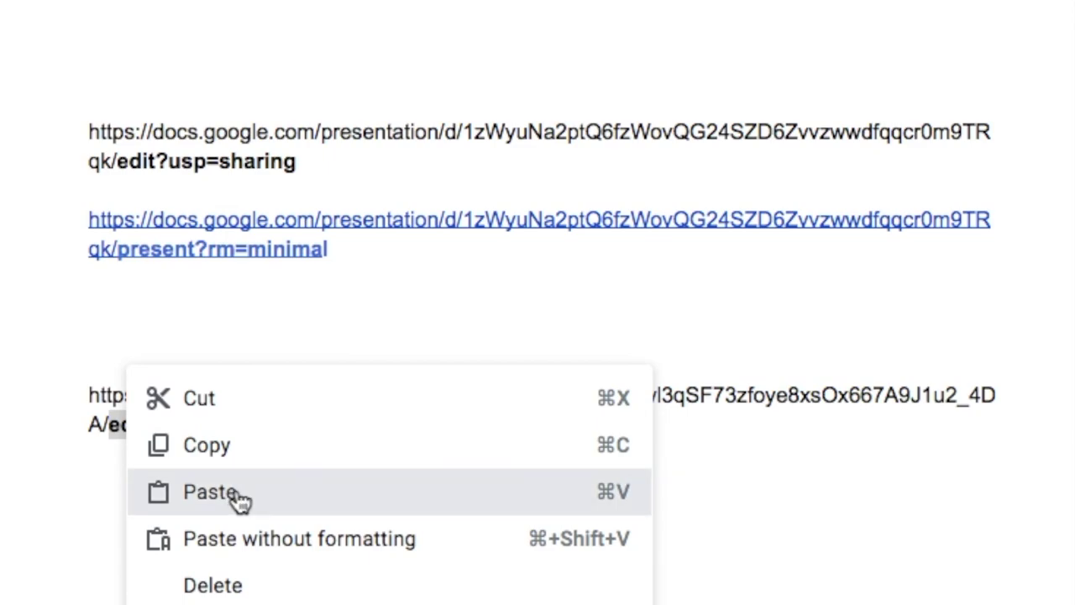
click(210, 493)
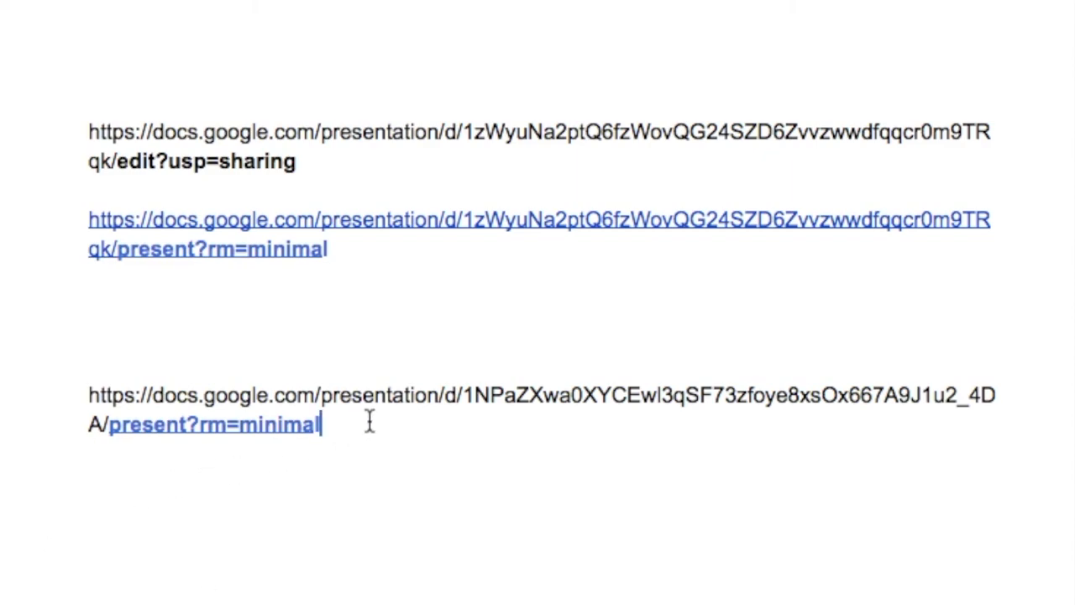
Enlarge the font of the new link's "present?rm=minimal" ending and highlight its "?rm=minimal" part.
drag(370, 424, 115, 435)
key(ctrl+shift+period)
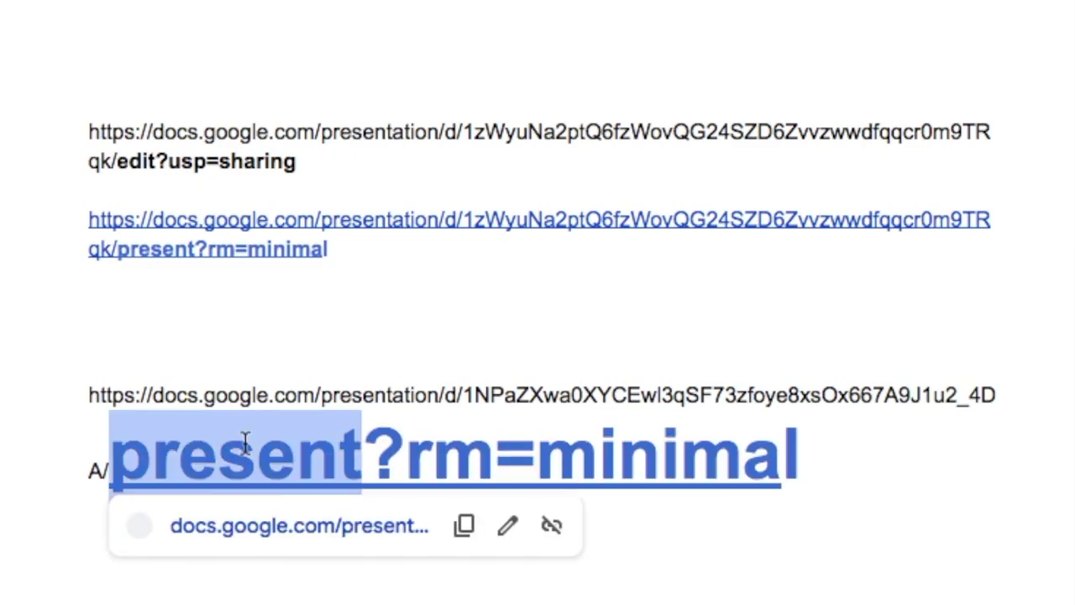
click(801, 572)
drag(823, 448, 363, 453)
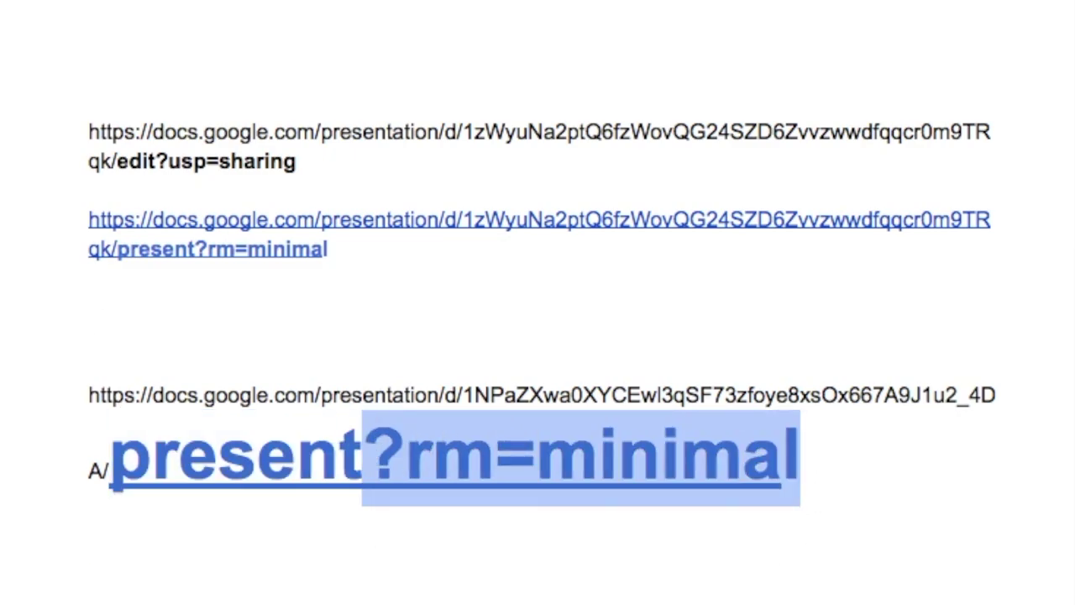